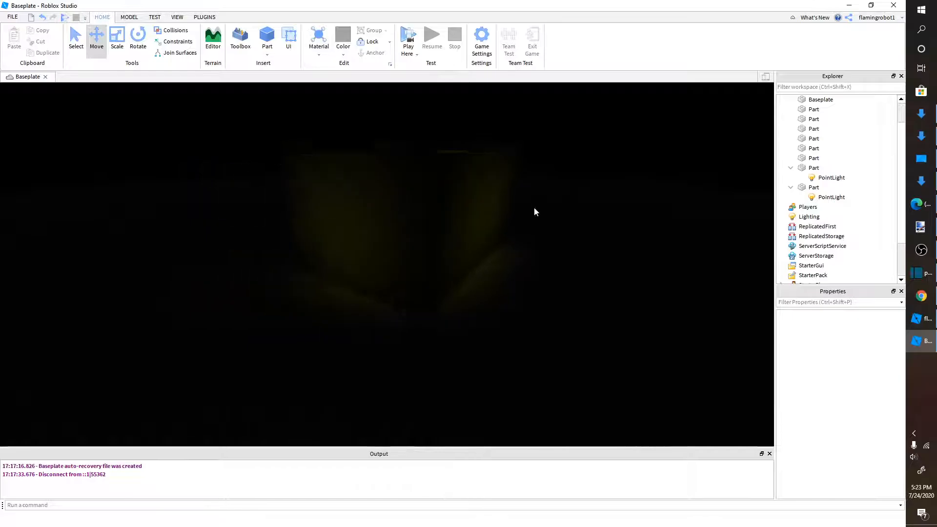
Look around inside the room at its walls, floor and ceiling lights.
right_drag(534, 206, 551, 234)
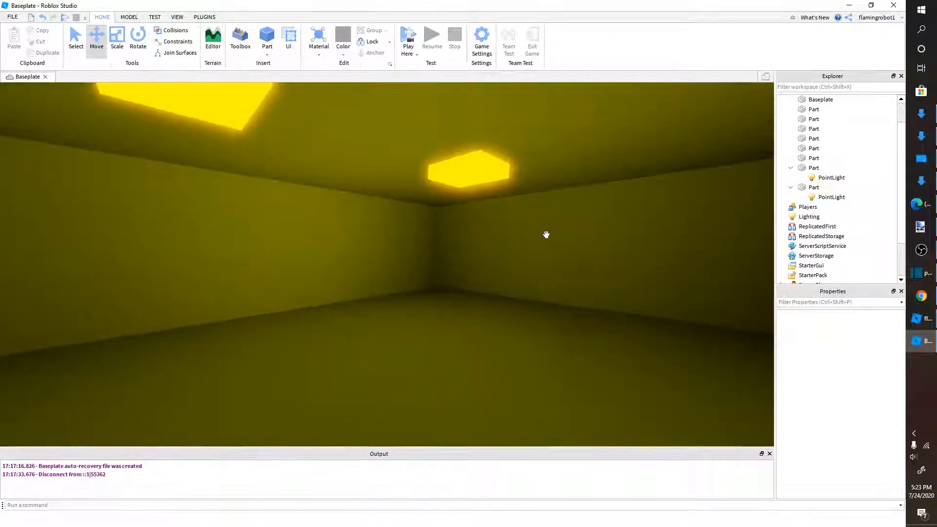
right_drag(419, 300, 381, 309)
scroll(382, 312, down, 5)
scroll(381, 309, up, 5)
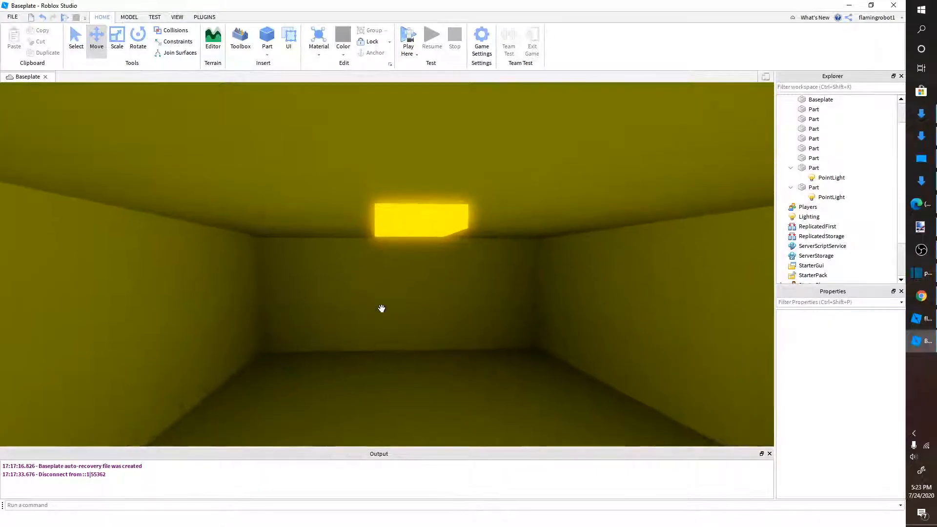
right_drag(434, 197, 435, 196)
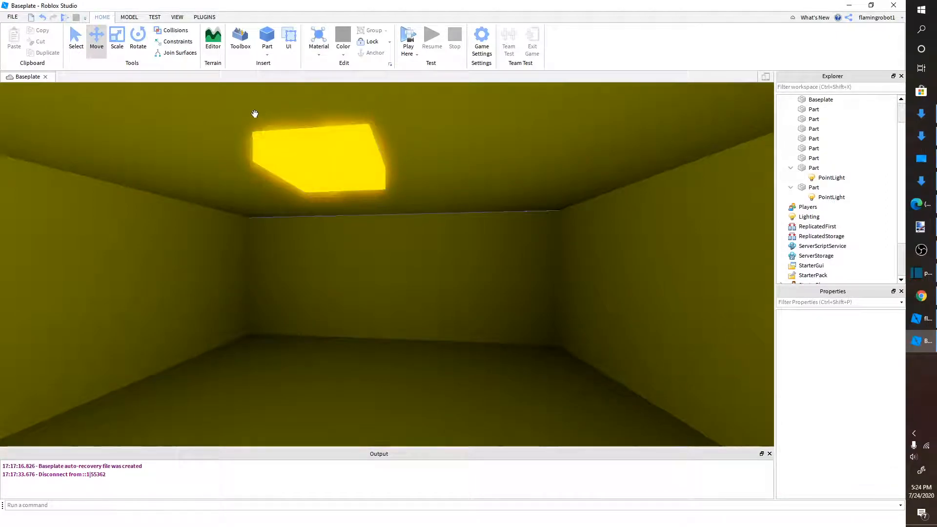
right_drag(458, 310, 420, 257)
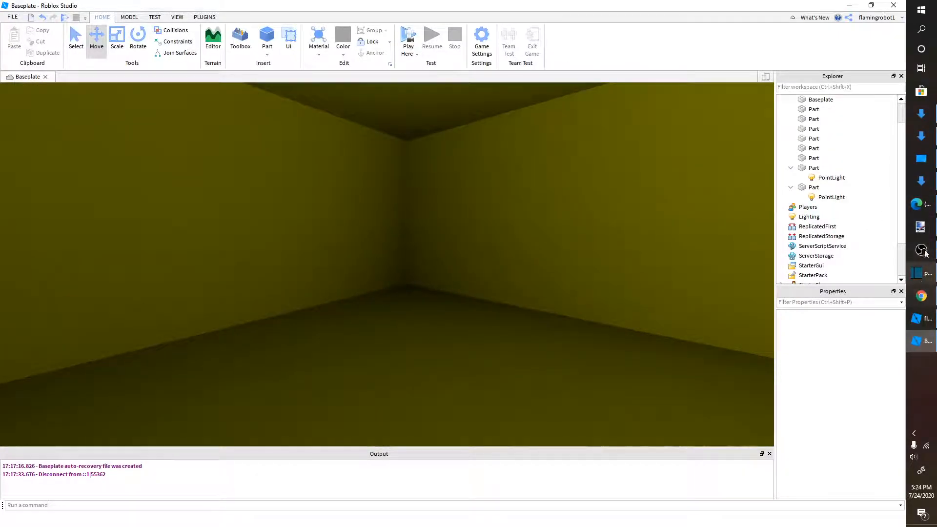
Switch to Chrome and examine the dim corridor pin on Pinterest, its jokergame.jp source page and the related images, and return to Roblox Studio.
click(925, 302)
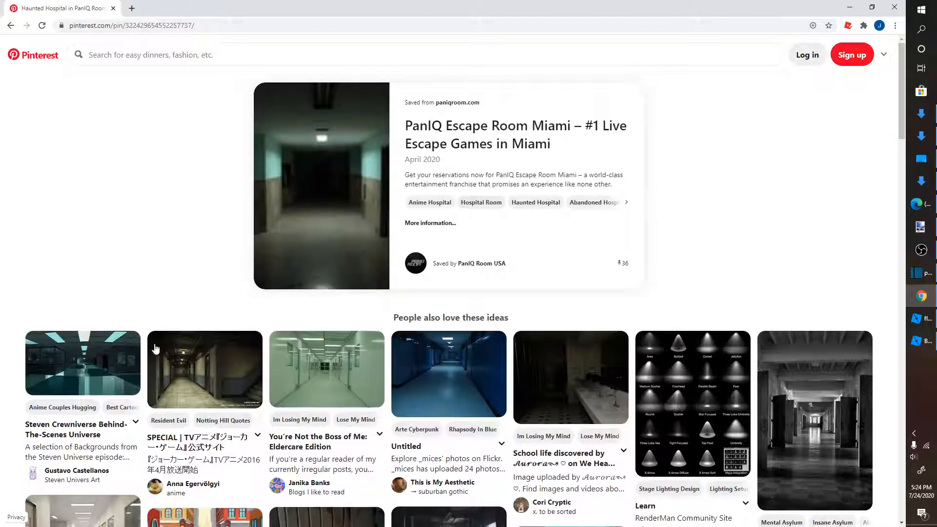
click(174, 376)
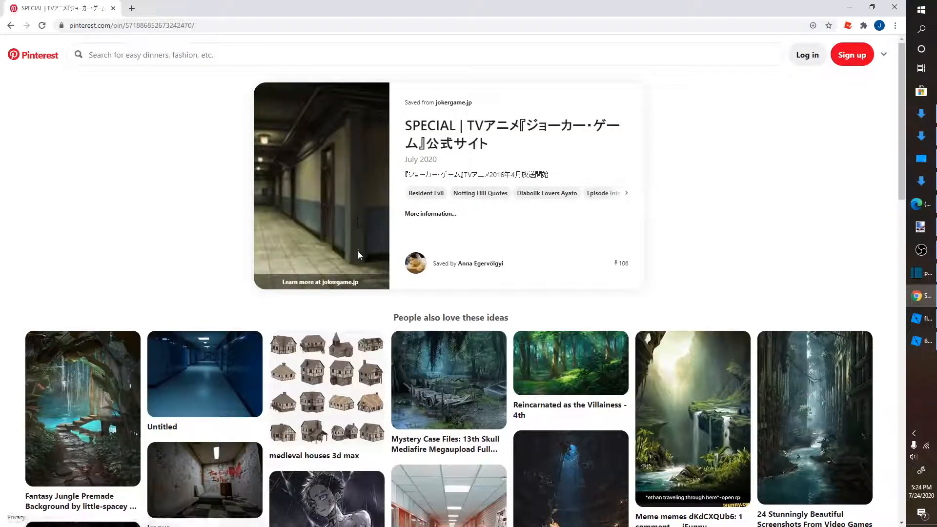
click(323, 285)
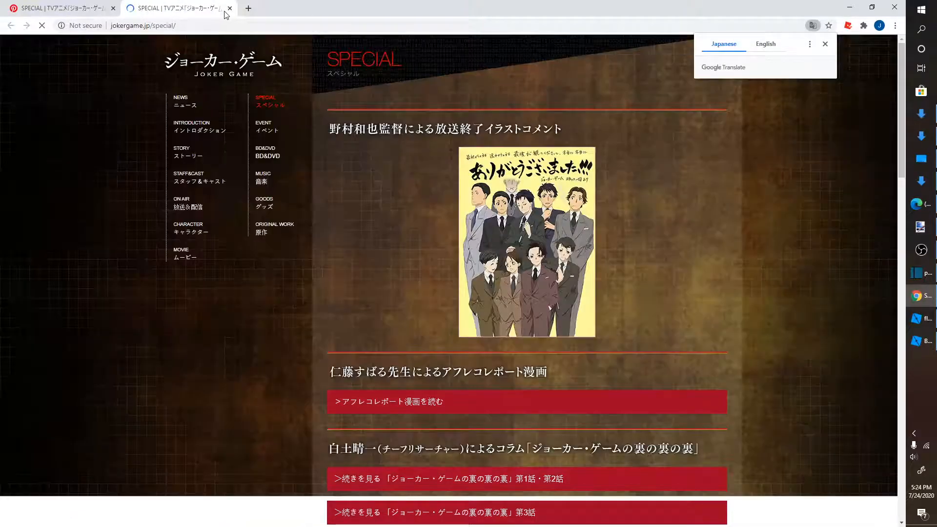
click(229, 8)
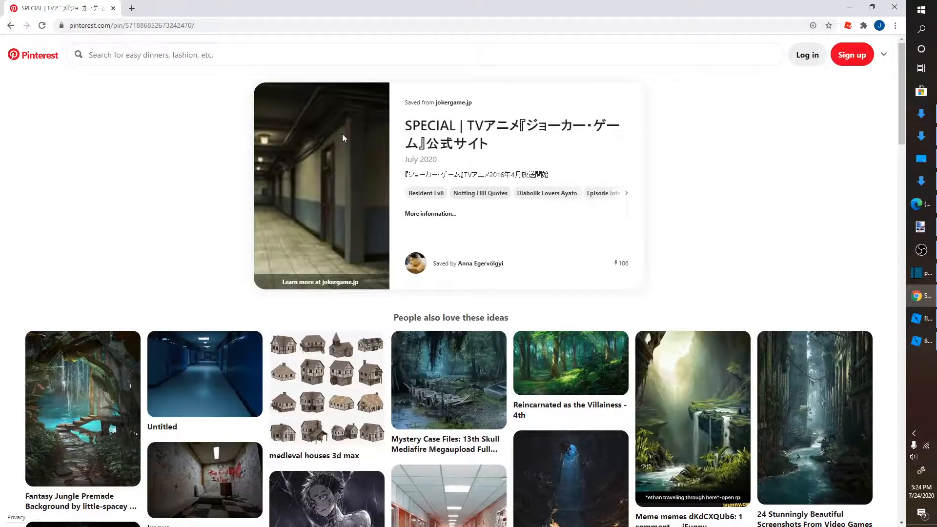
scroll(343, 138, down, 2)
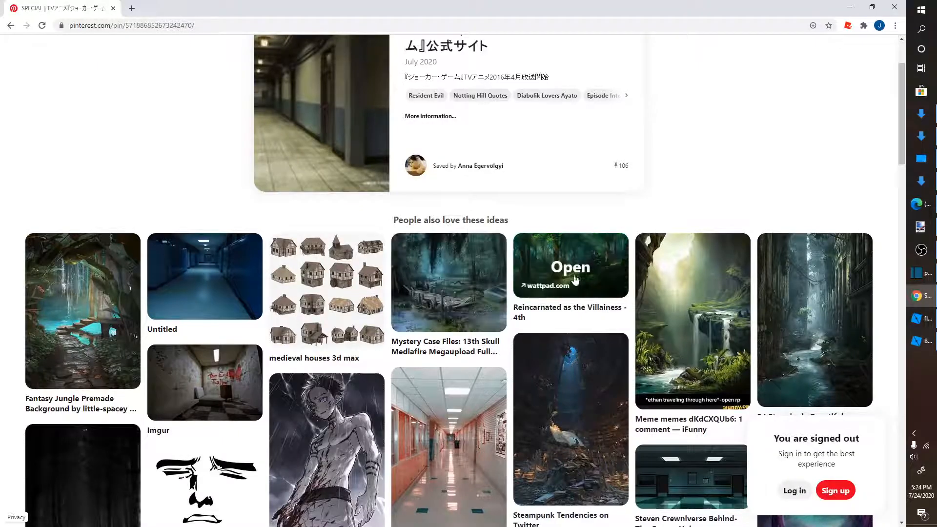
scroll(311, 283, down, 1)
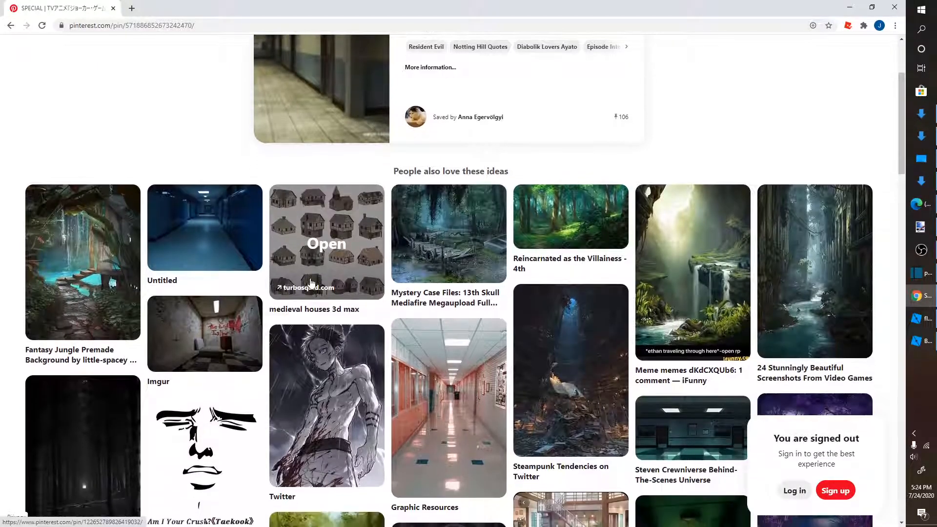
scroll(311, 283, up, 3)
scroll(480, 389, down, 3)
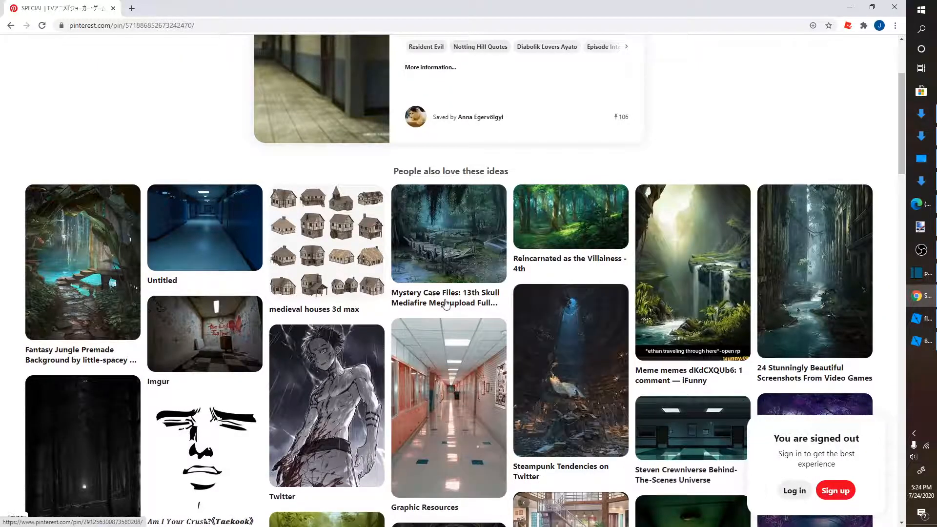
scroll(528, 324, up, 3)
click(848, 7)
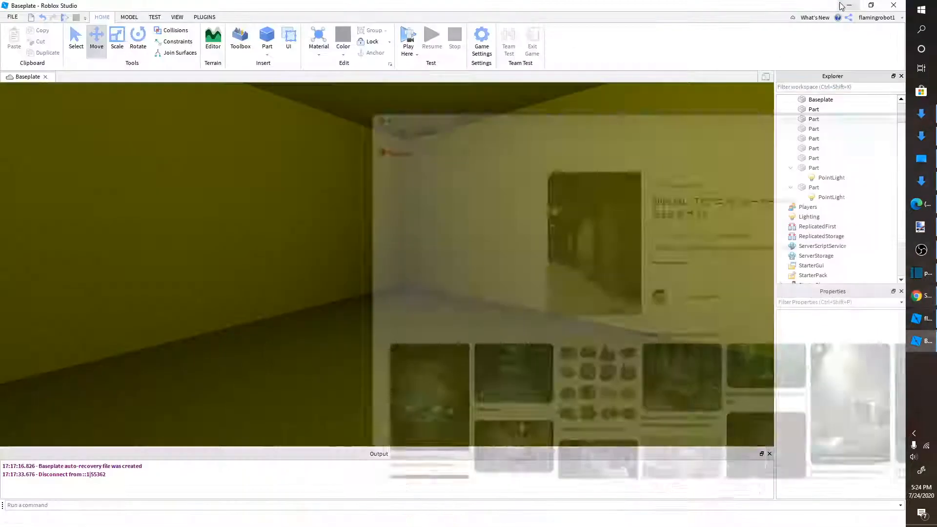
Open the Toolbox to look for images for the room.
scroll(535, 238, down, 3)
right_drag(535, 238, 439, 209)
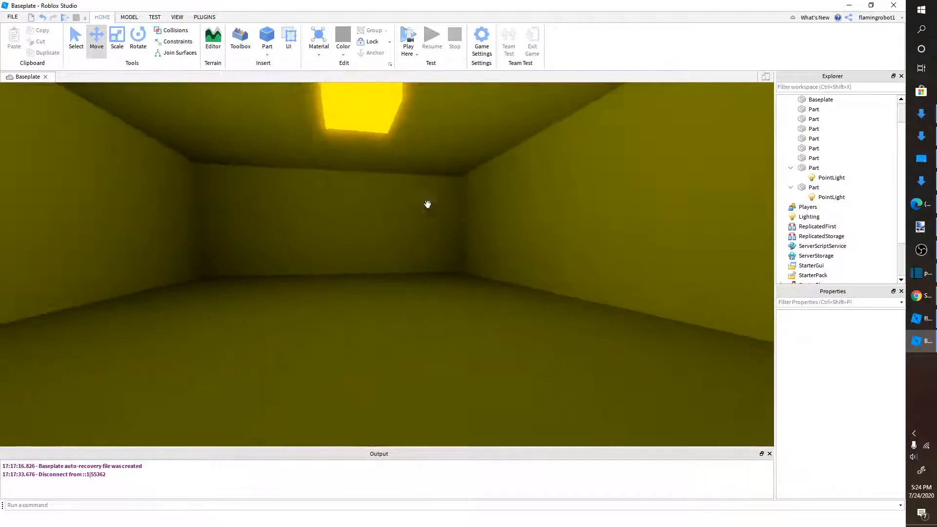
click(241, 42)
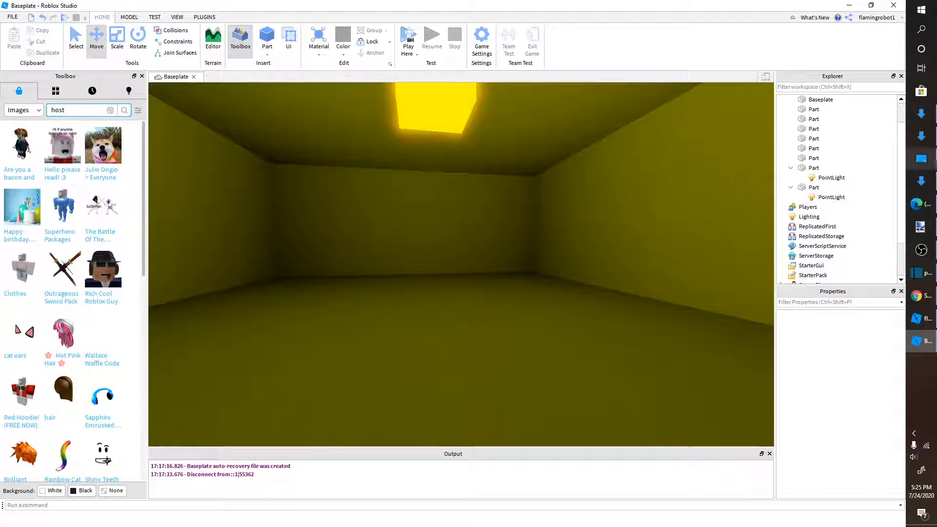
Switch to Chrome and look up the spelling of "hospital" in a new tab.
click(920, 295)
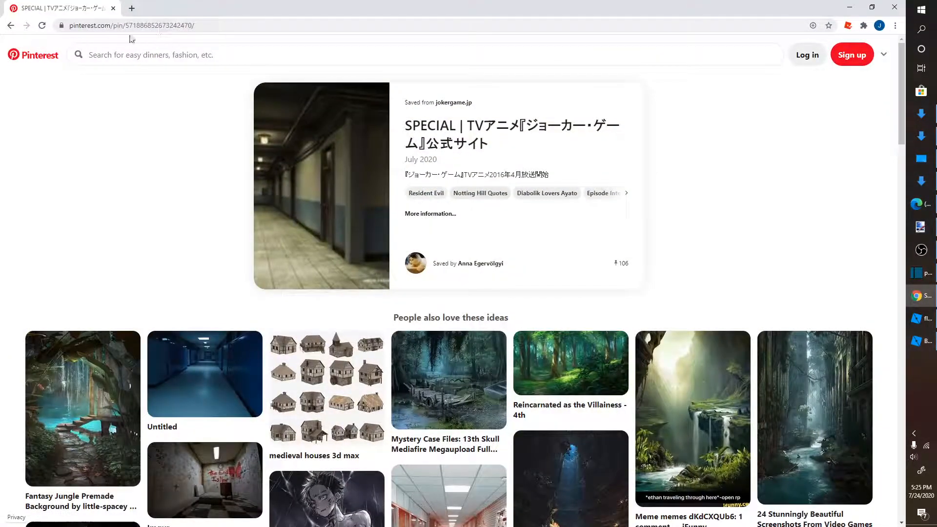
click(134, 10)
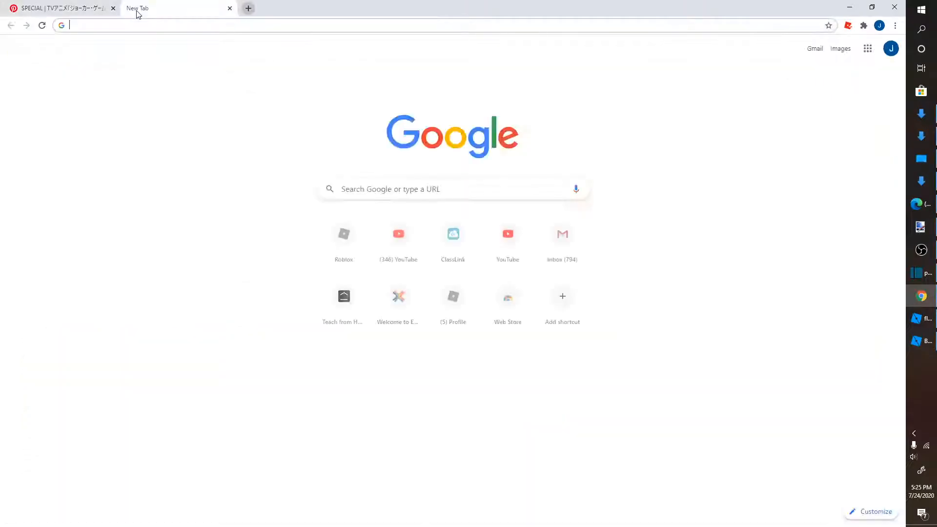
text(hospital creepy)
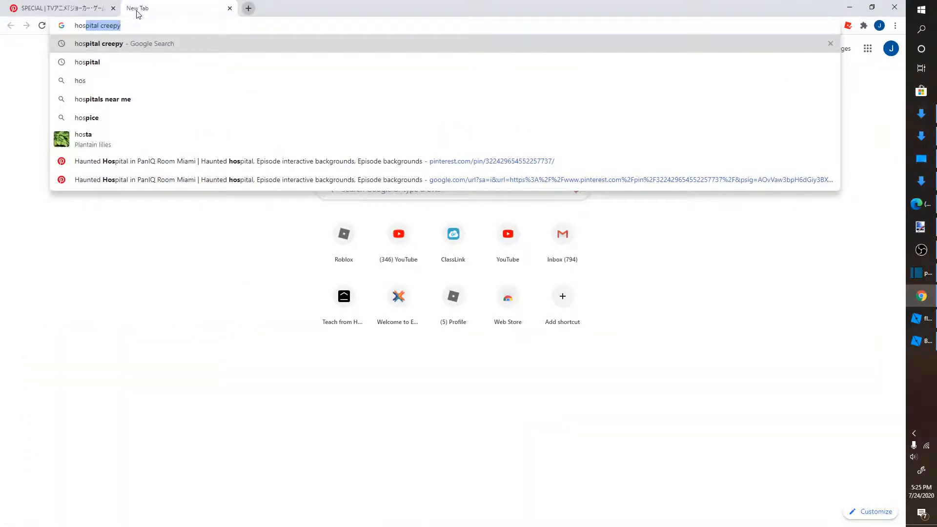
key(Right)
key(BackSpace)
key(BackSpace)
key(BackSpace)
key(BackSpace)
key(BackSpace)
key(BackSpace)
key(BackSpace)
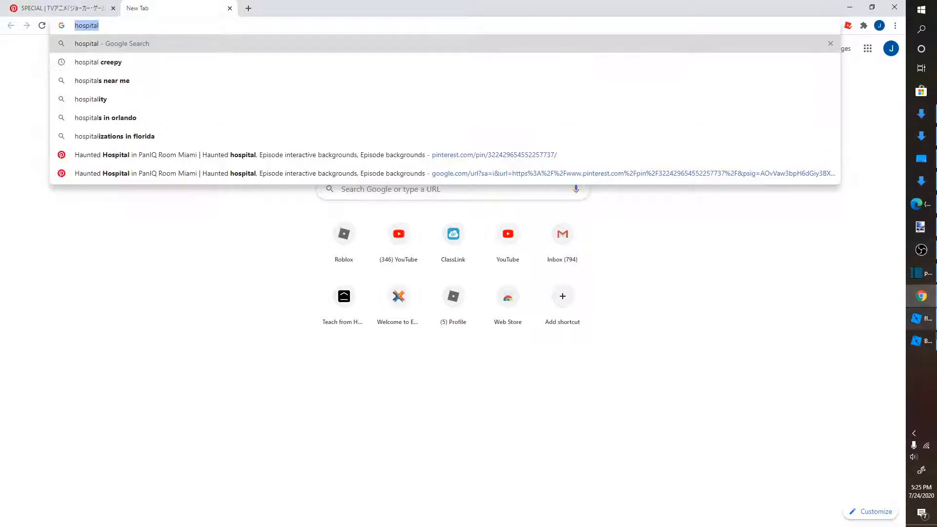
Return to Roblox Studio and search the Toolbox images for "hospital" and "hospital wall".
click(921, 340)
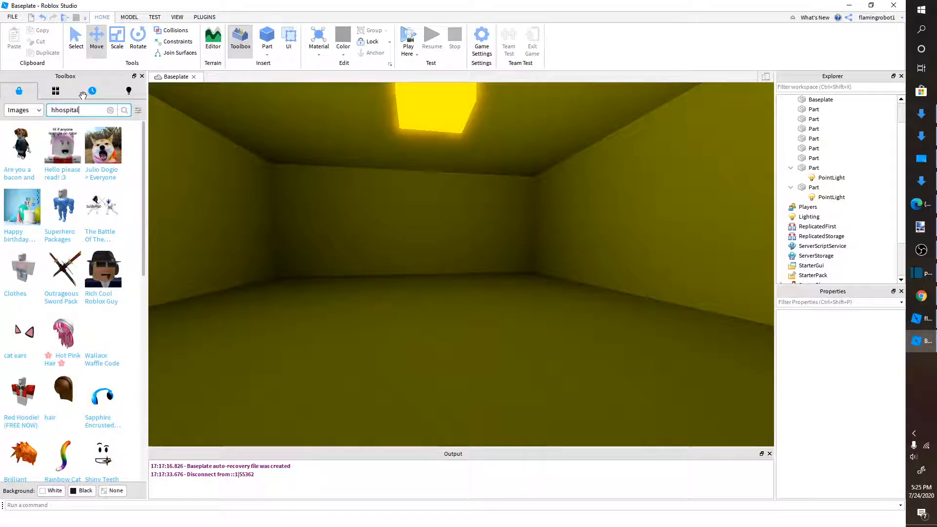
key(Return)
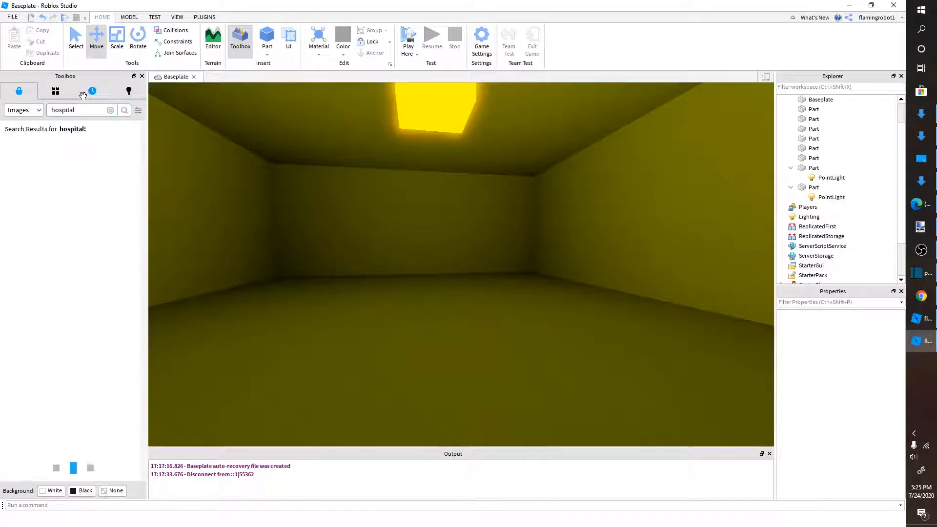
text(wall)
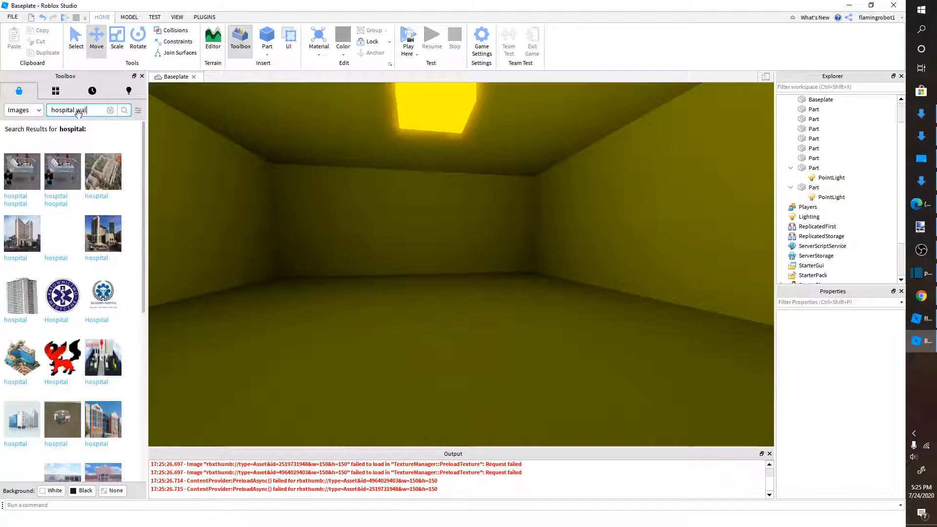
key(Return)
scroll(159, 142, up, 3)
right_drag(327, 236, 278, 257)
scroll(137, 302, down, 3)
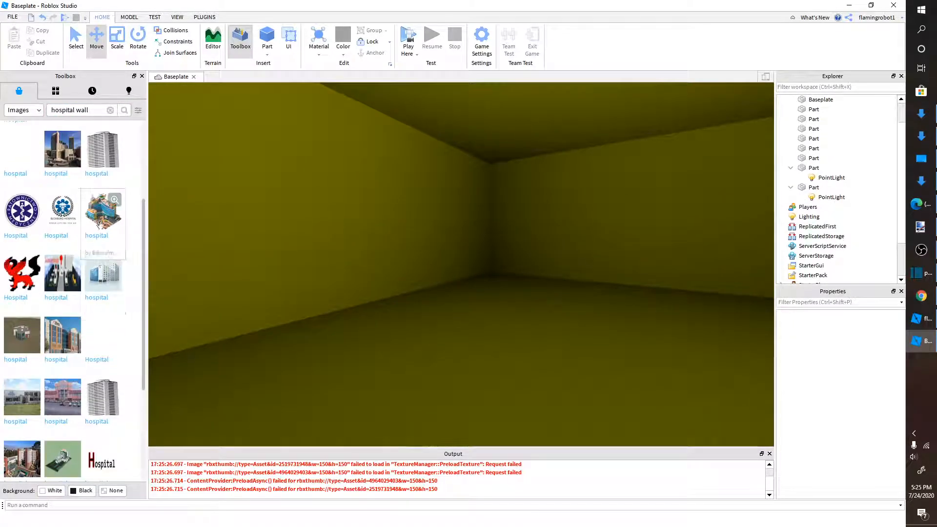
Replace the Toolbox image search with "wall".
click(110, 109)
text(walll)
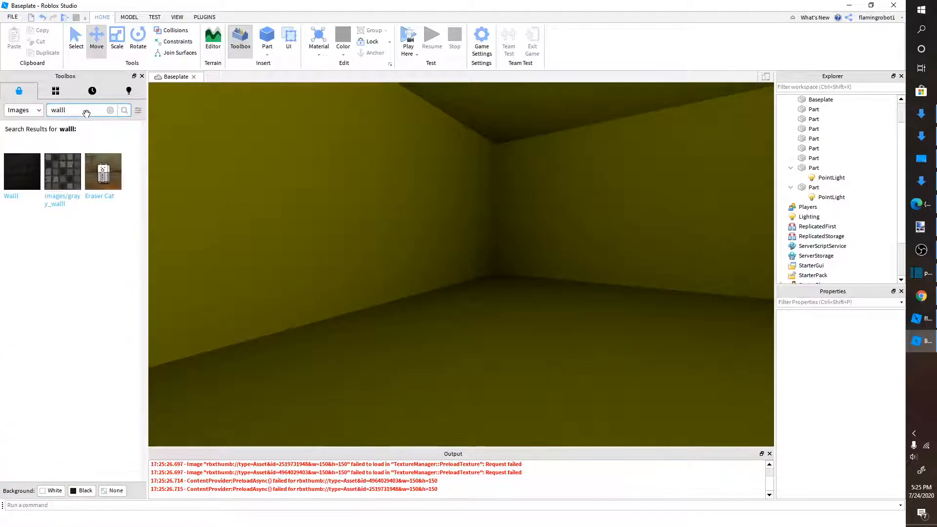
key(BackSpace)
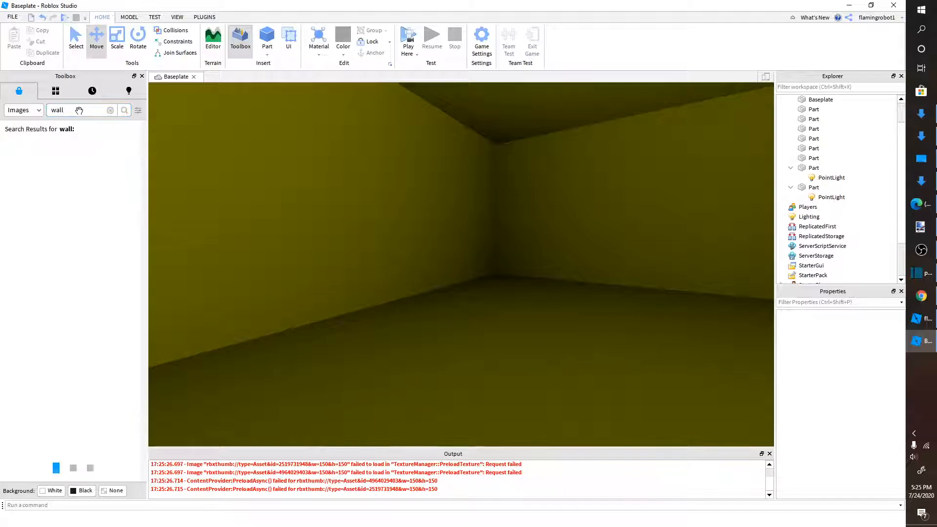
Browse the wall image results for a texture that suits the room's walls.
right_drag(287, 269, 174, 272)
scroll(259, 301, up, 2)
scroll(259, 301, down, 3)
scroll(69, 355, down, 3)
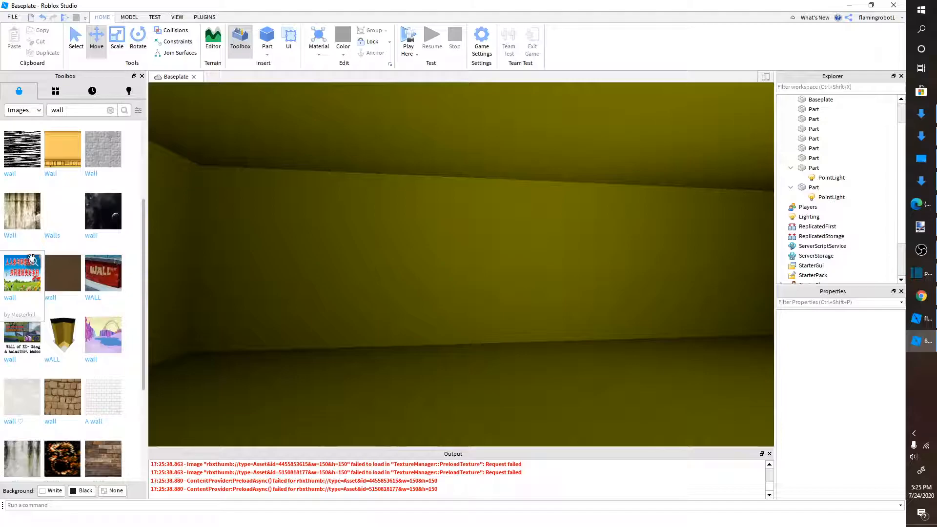
scroll(31, 259, down, 4)
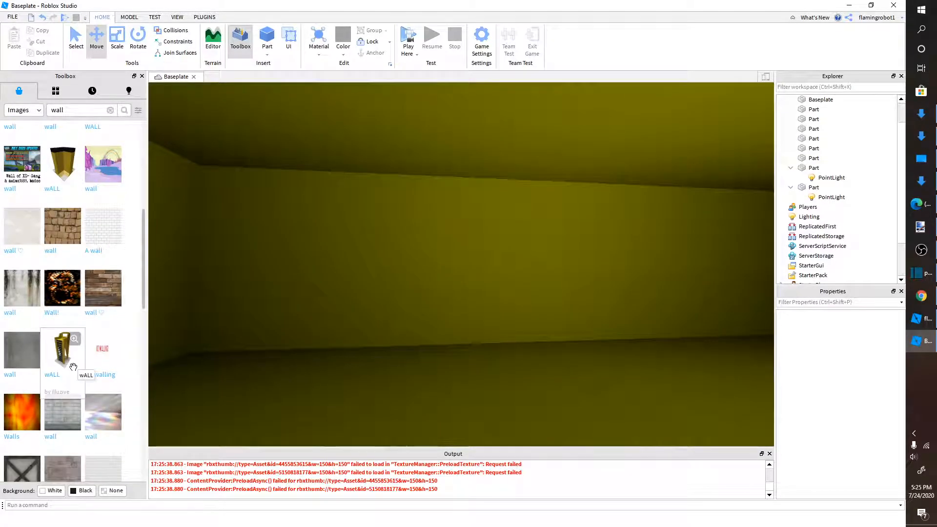
scroll(74, 367, down, 7)
scroll(85, 370, down, 5)
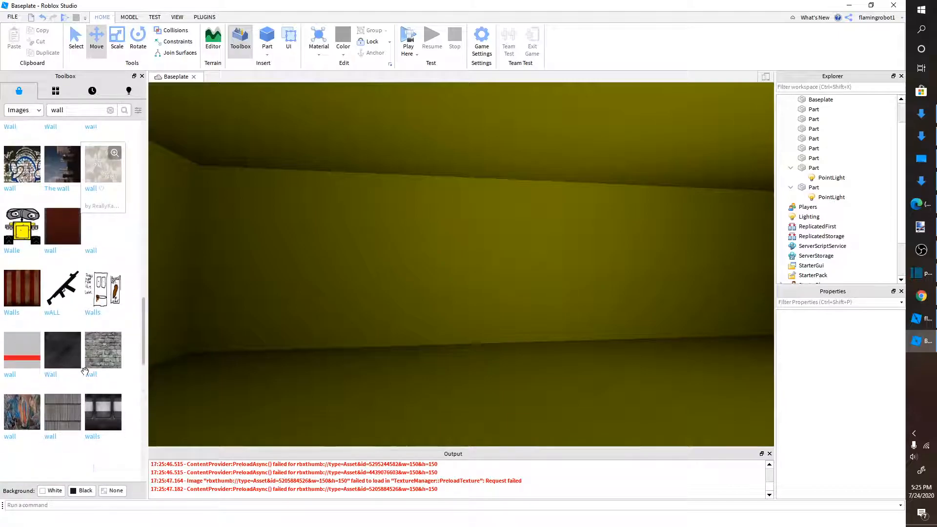
scroll(84, 370, down, 6)
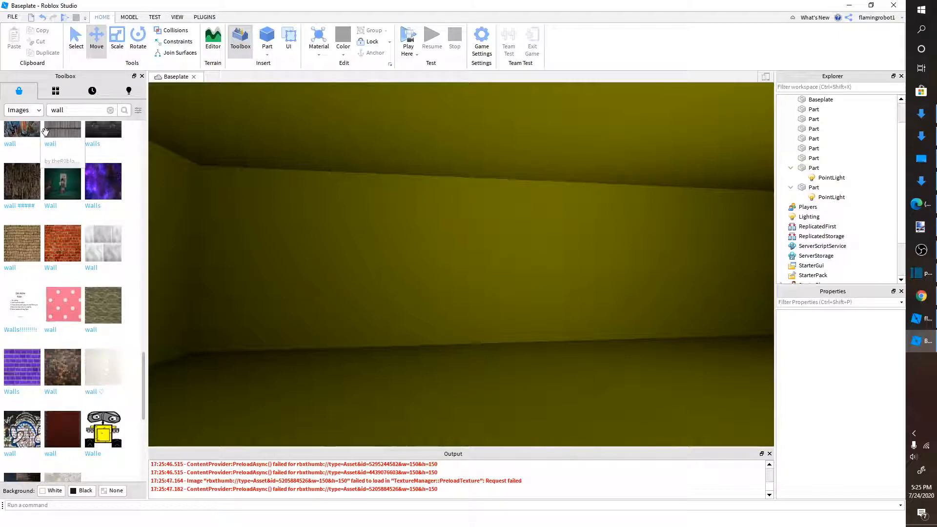
click(31, 112)
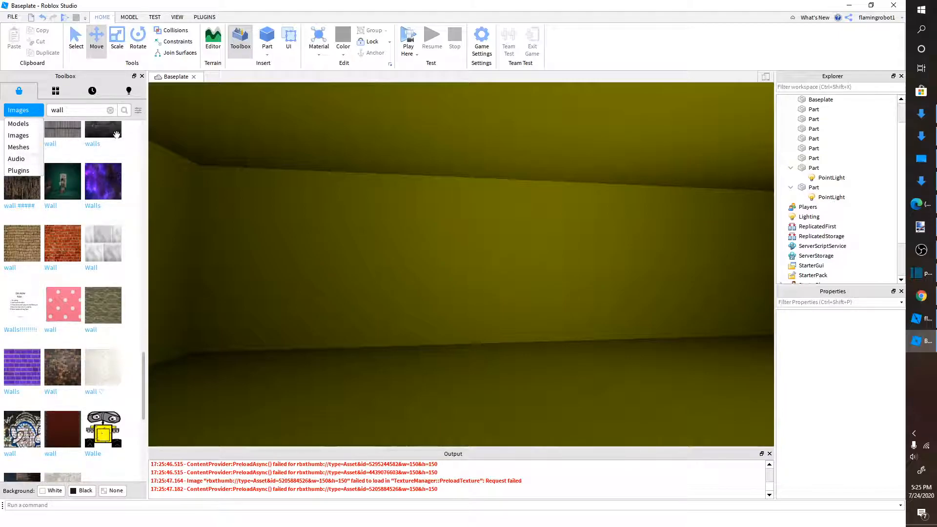
click(82, 113)
scroll(85, 209, down, 7)
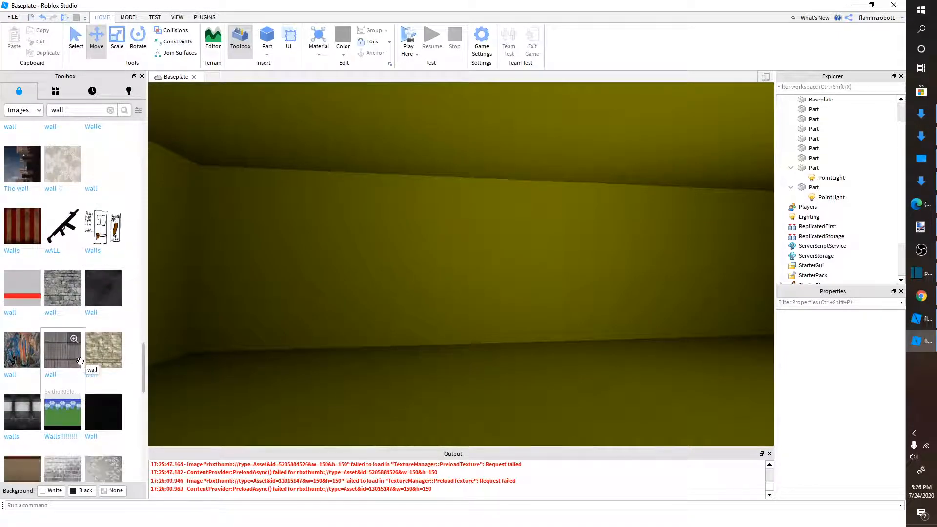
scroll(84, 367, down, 3)
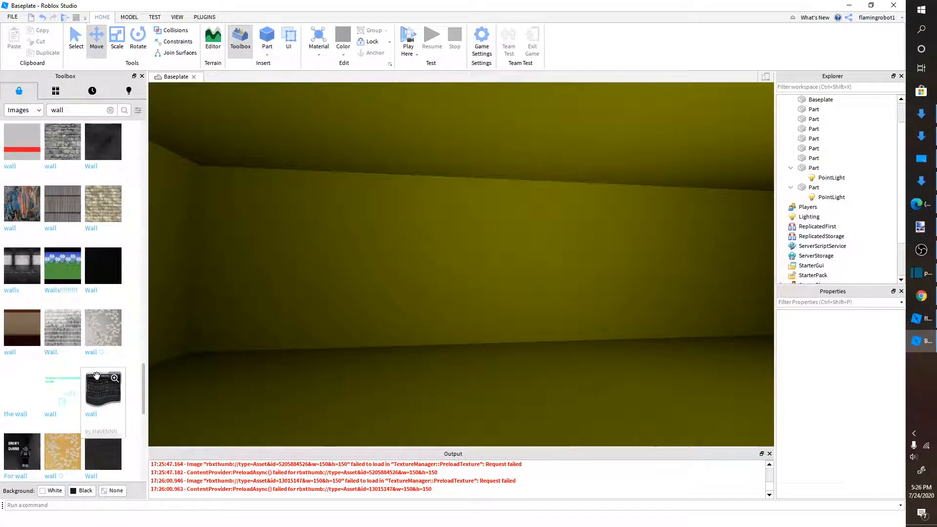
Copy the asset ID of the light brick wall image and add a Texture object to the long wall part.
right_click(66, 354)
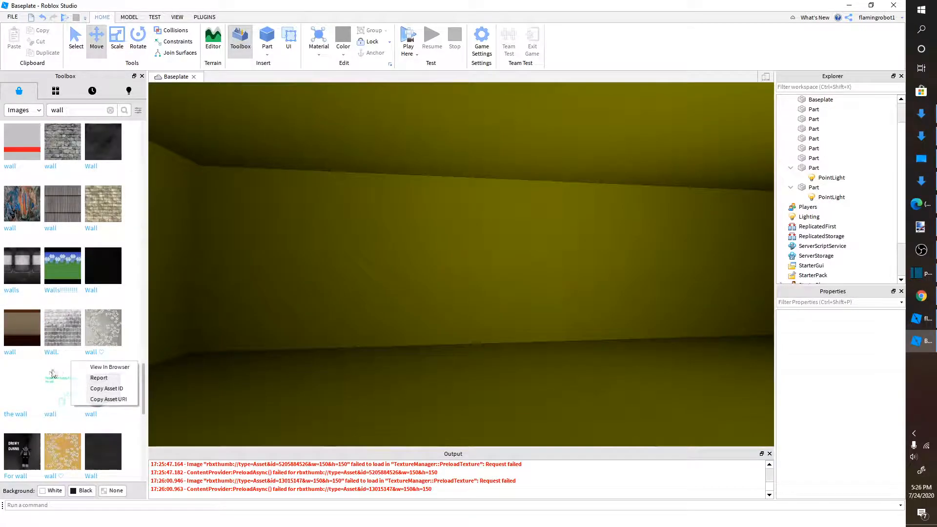
click(100, 388)
click(356, 257)
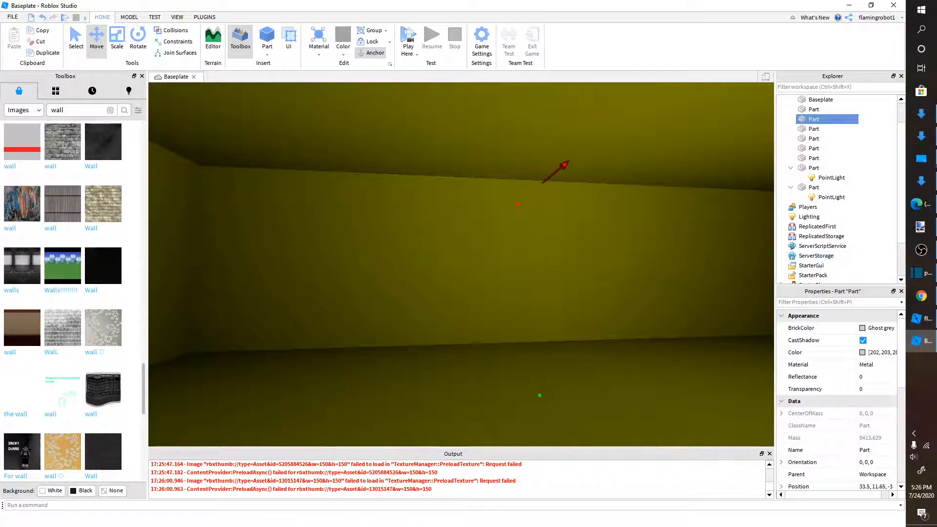
click(825, 120)
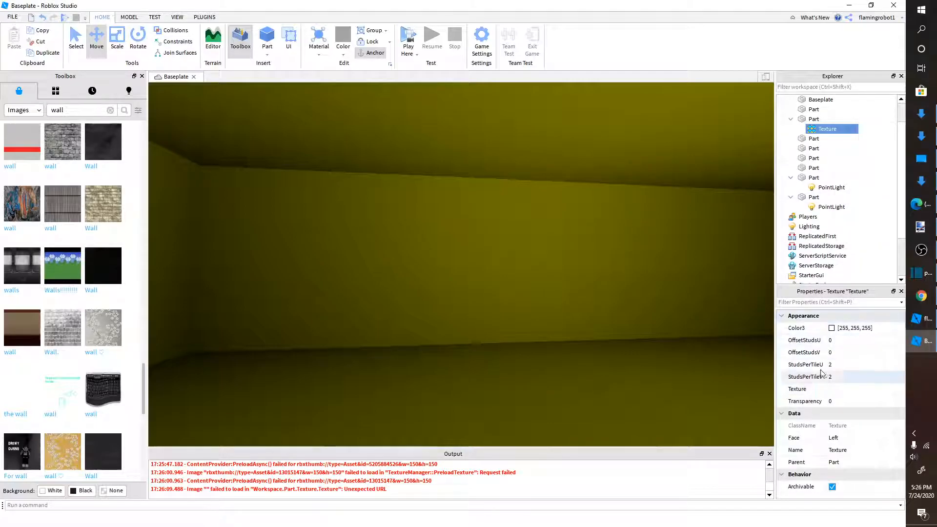
Set the new Texture object's image to the copied asset ID 15142853.
click(866, 388)
text(15142853)
key(Return)
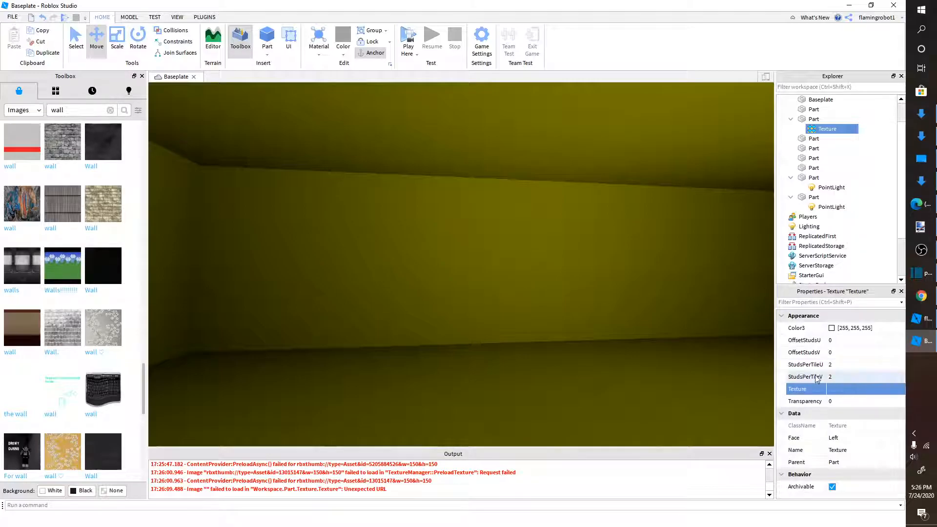
Set the wall texture's StudsPerTileU and StudsPerTileV to 10.
right_drag(583, 267, 589, 271)
scroll(583, 267, up, 3)
click(805, 365)
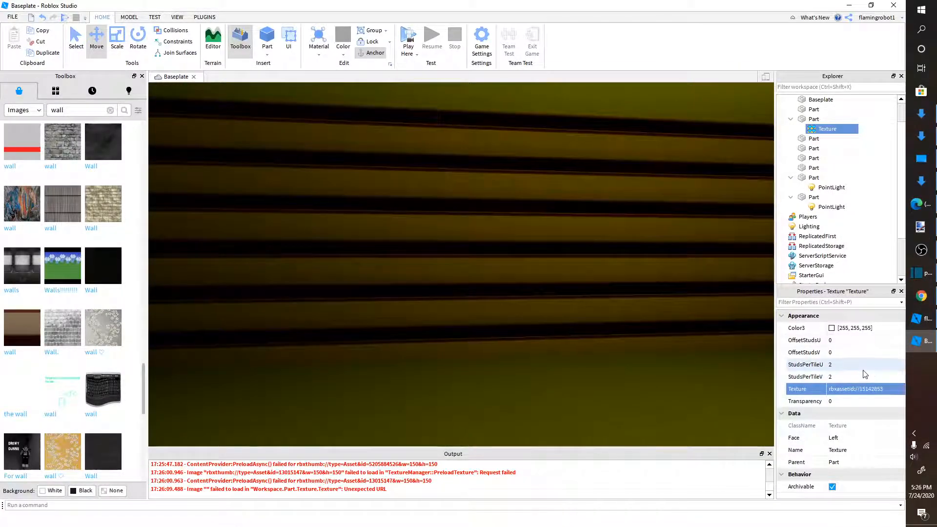
text(10)
click(804, 376)
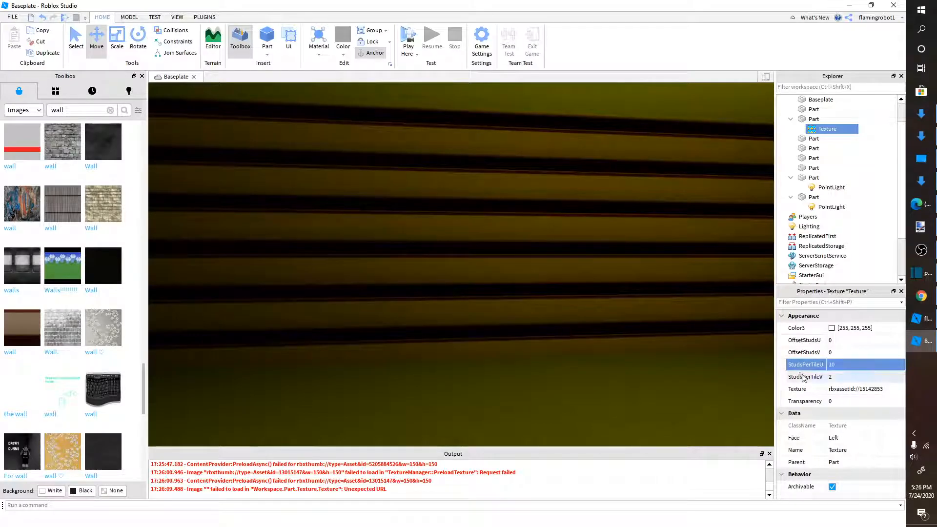
text(10)
key(Return)
right_drag(165, 196, 358, 266)
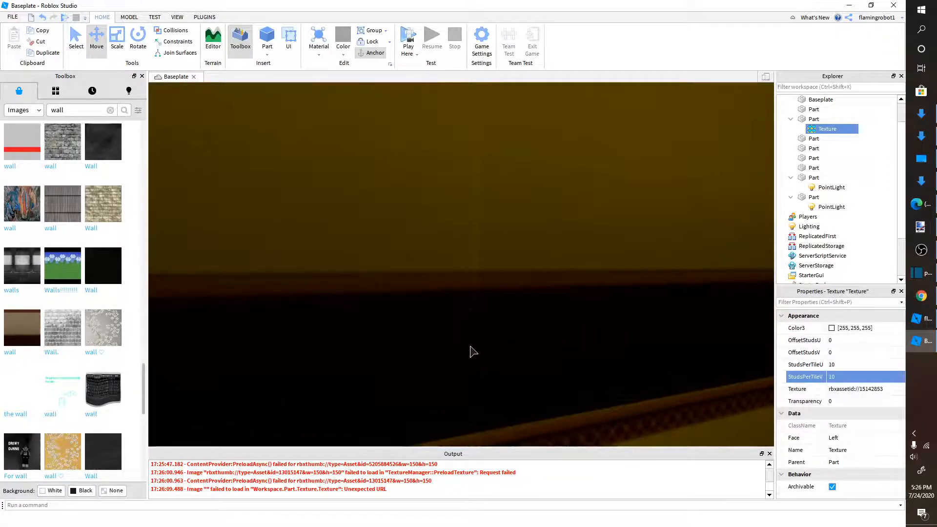
Search the Toolbox images for "wall seamless".
right_drag(540, 269, 540, 269)
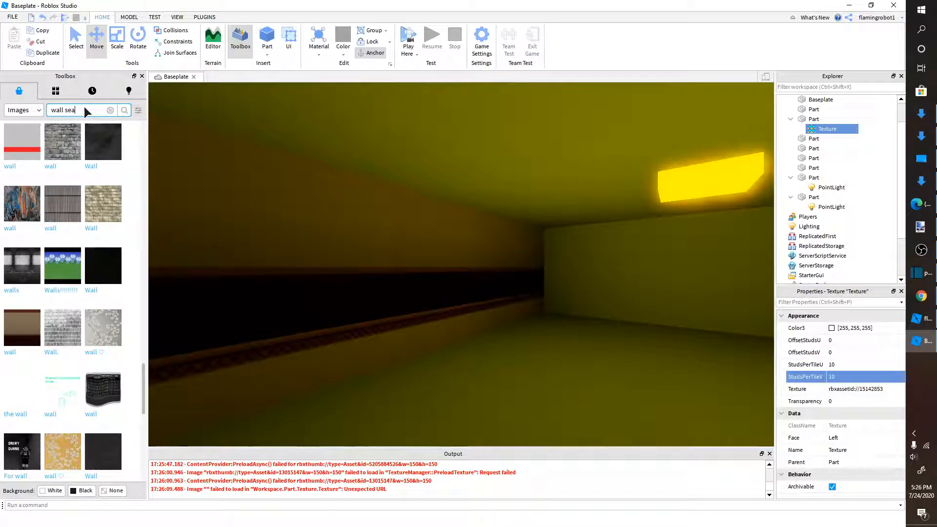
text(ss)
key(Return)
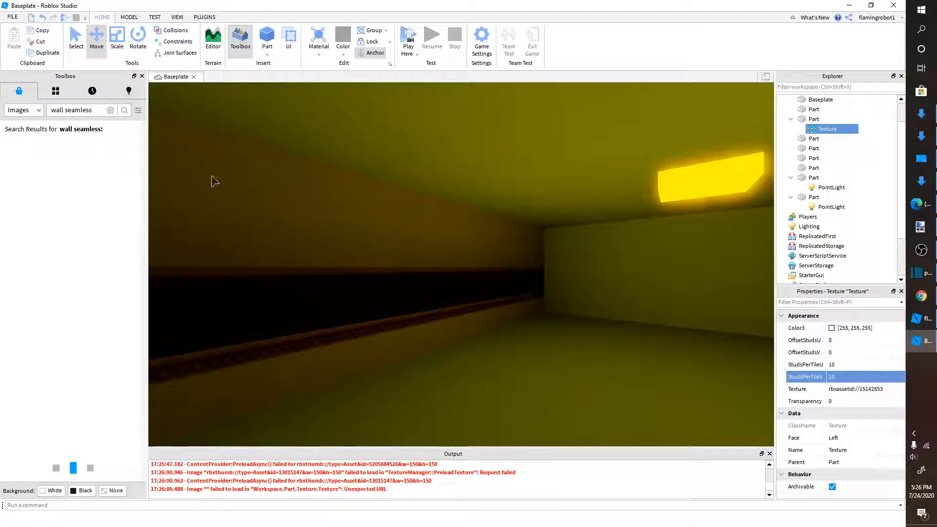
Browse the seamless wall image results for a texture that suits the room's walls.
right_drag(305, 287, 305, 288)
scroll(286, 278, down, 1)
scroll(206, 236, up, 1)
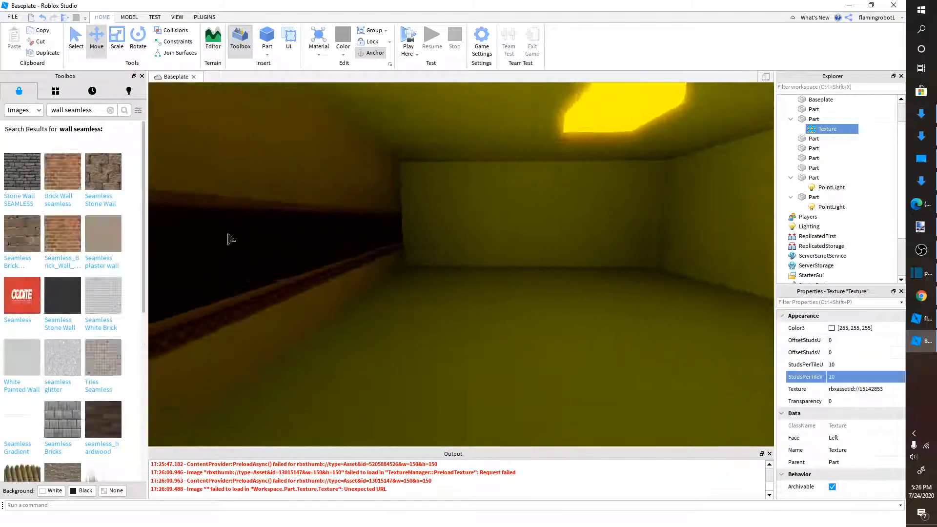
scroll(205, 280, down, 1)
scroll(108, 315, down, 6)
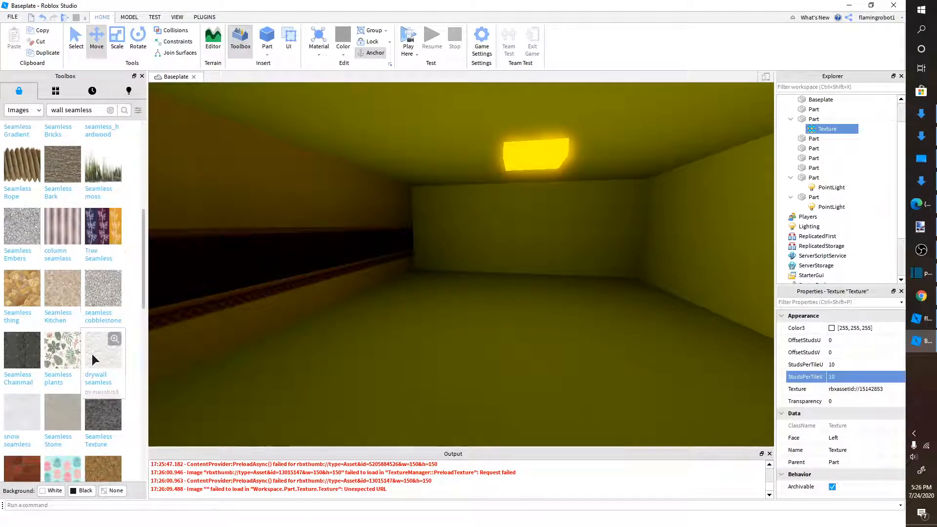
scroll(93, 353, down, 3)
scroll(96, 350, down, 2)
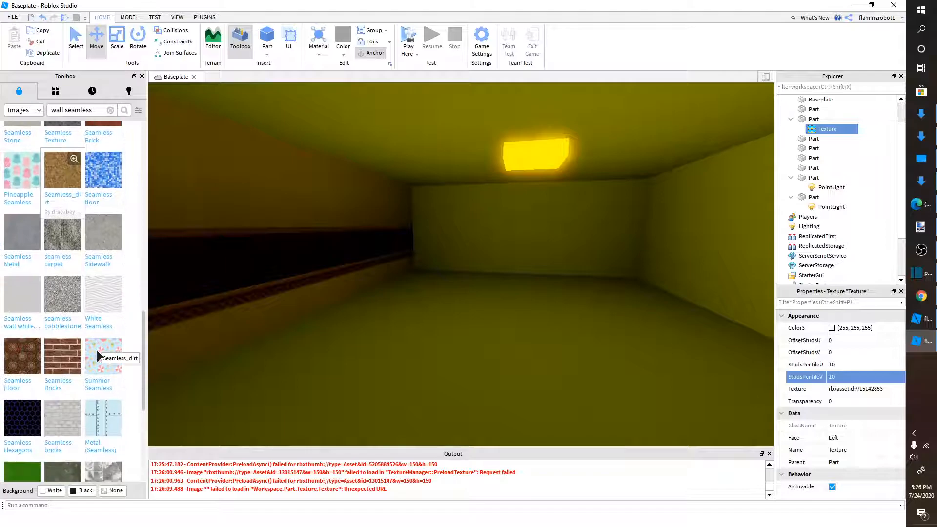
scroll(98, 321, down, 1)
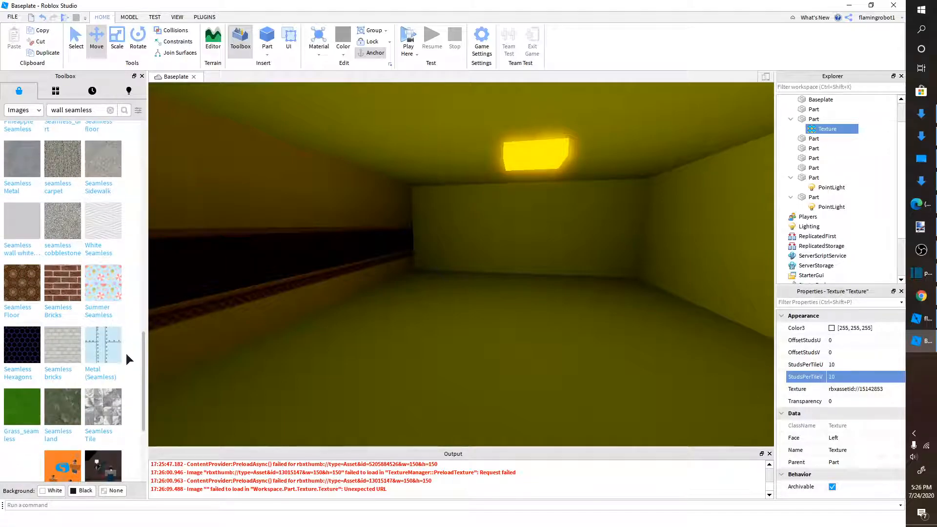
scroll(114, 415, down, 1)
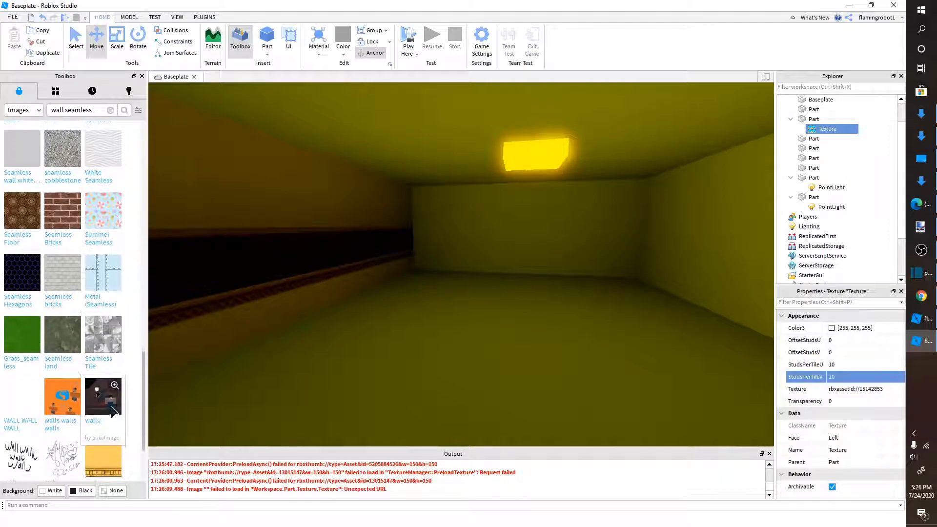
scroll(112, 409, down, 1)
scroll(106, 391, down, 1)
scroll(95, 349, down, 4)
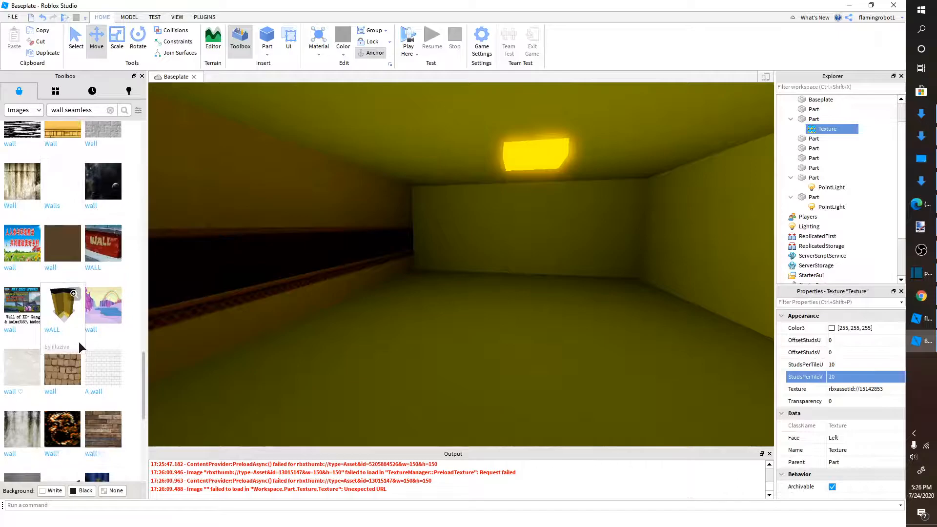
scroll(78, 342, up, 5)
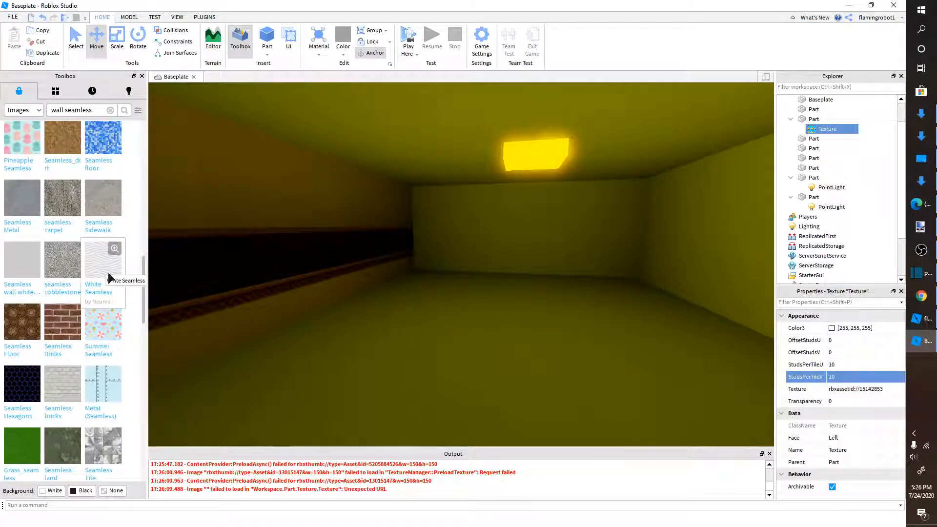
scroll(109, 278, up, 2)
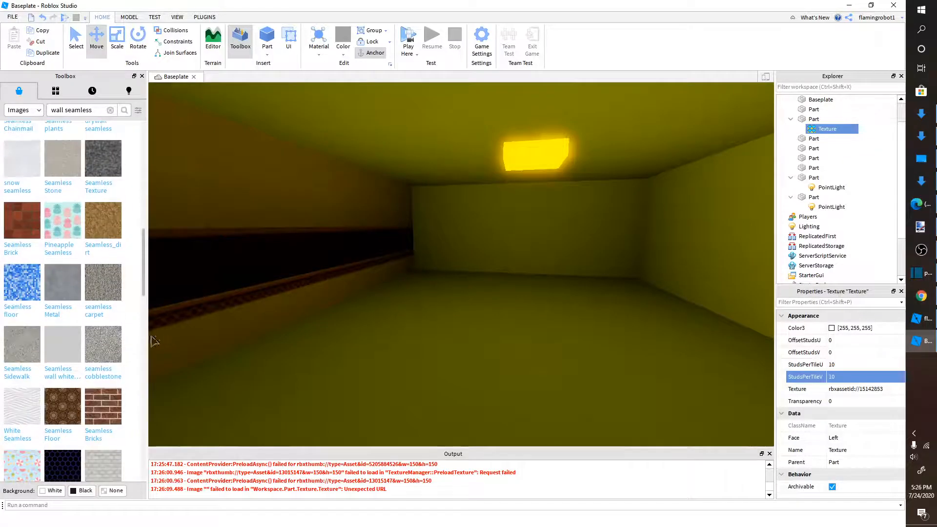
scroll(122, 347, up, 4)
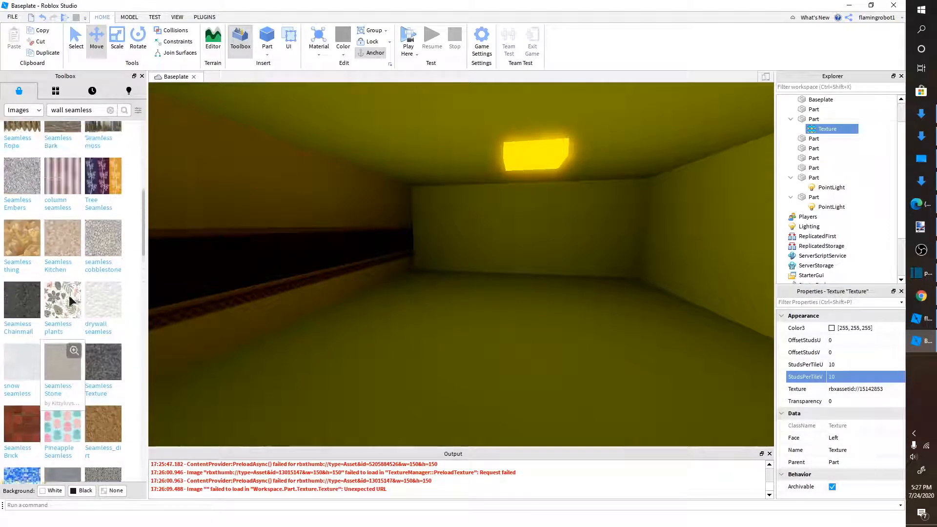
Copy the asset ID of the "column seamless" image and set it as the wall Texture object's image.
right_click(82, 287)
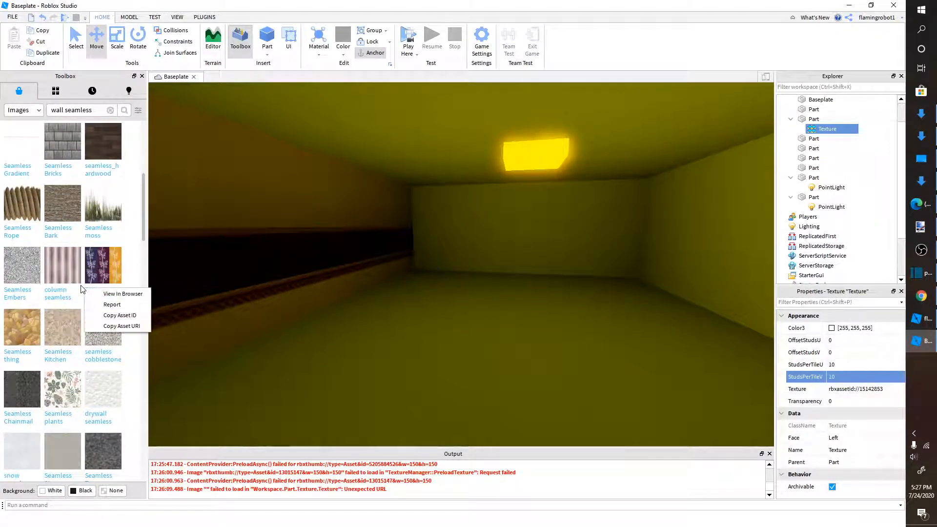
click(120, 315)
right_drag(352, 320, 356, 293)
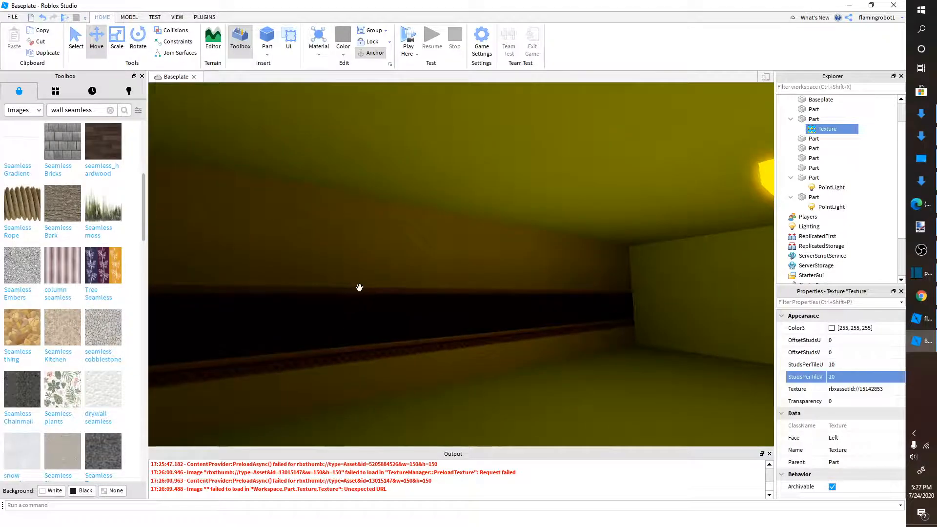
click(408, 302)
click(830, 129)
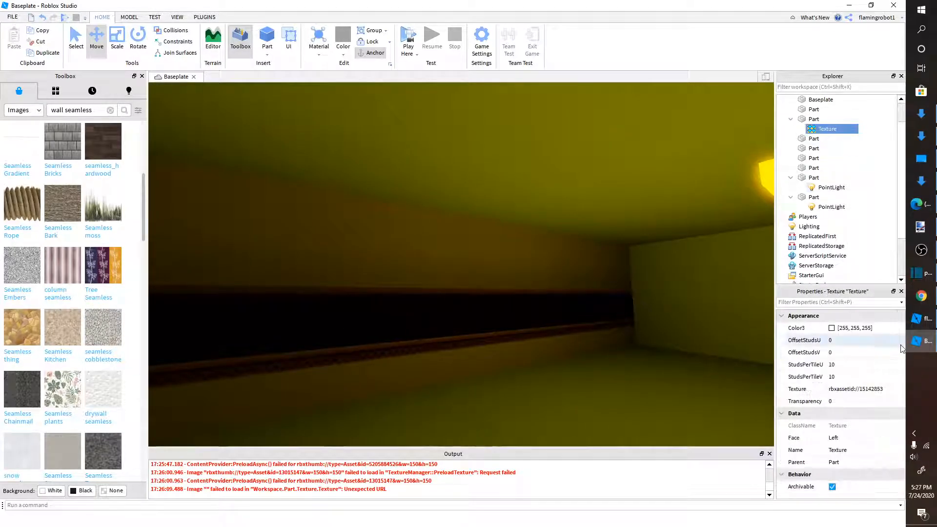
click(879, 389)
key(ctrl+v)
key(Return)
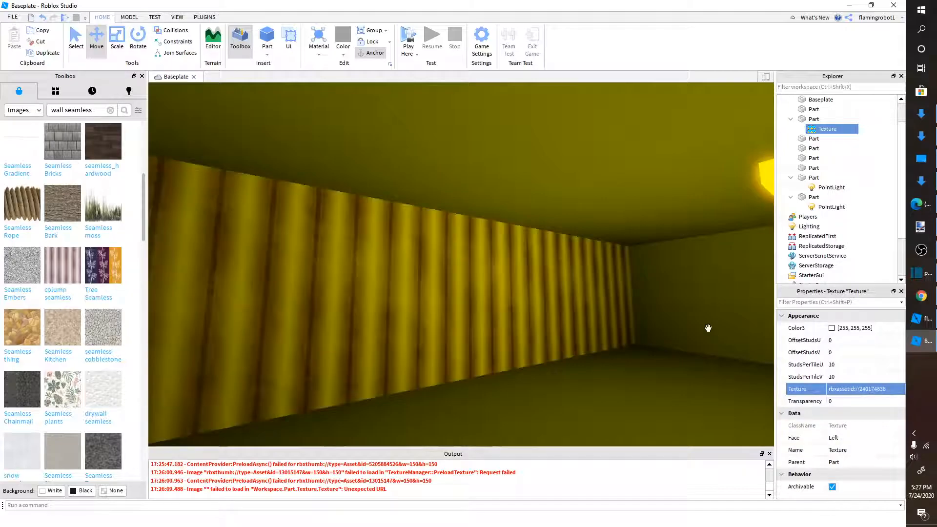
Set the striped wall texture's StudsPerTileV and StudsPerTileU to 5.
scroll(640, 311, up, 3)
scroll(639, 312, up, 3)
right_drag(640, 312, 640, 312)
right_drag(640, 311, 640, 312)
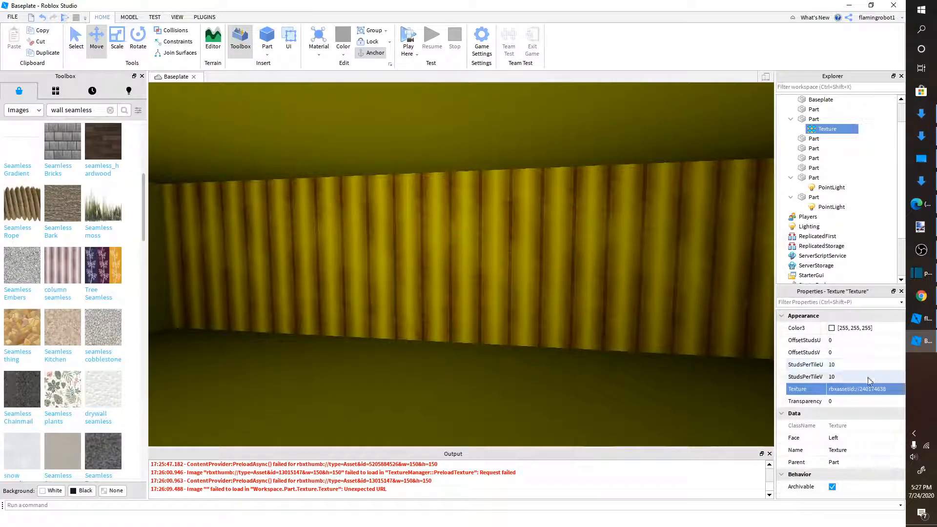
text(5)
key(Return)
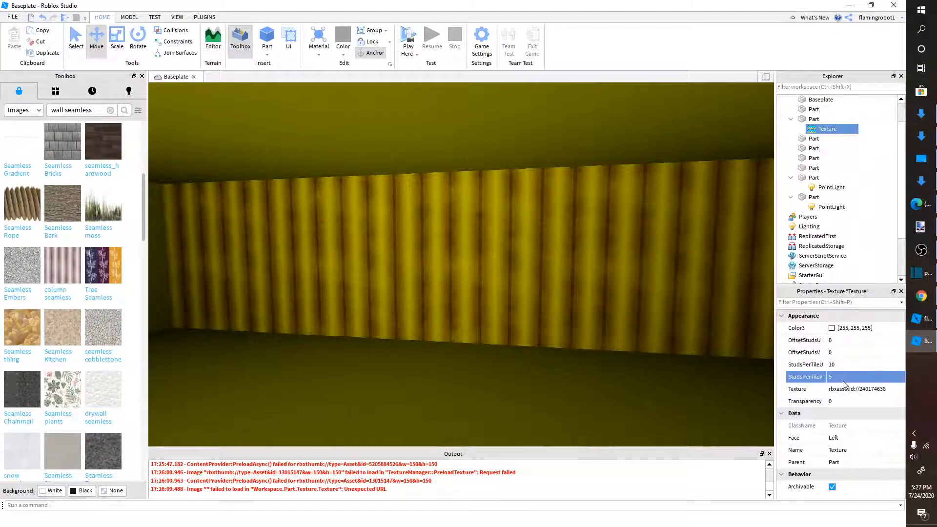
click(855, 367)
text(5)
key(Return)
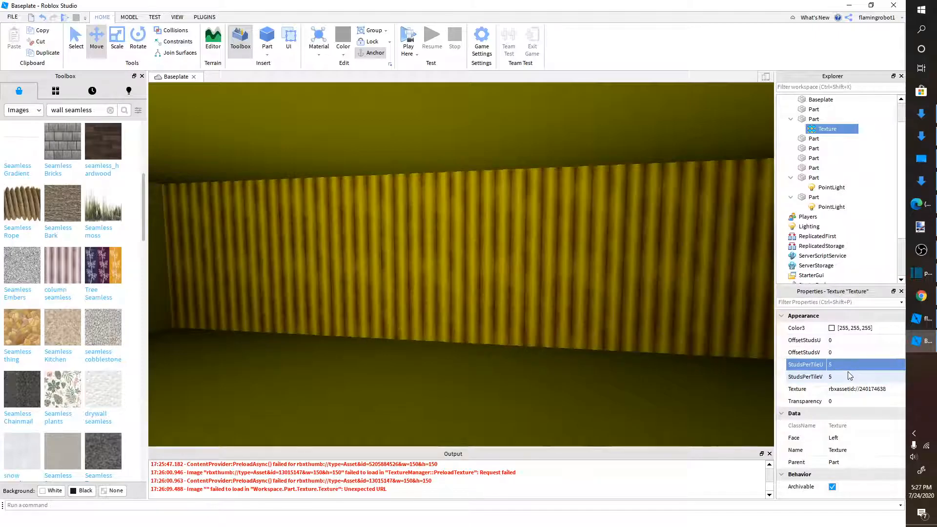
Try StudsPerTileU values of 20, 30 and 90 on the striped wall texture, then return it to 20.
click(851, 365)
text(20)
key(Return)
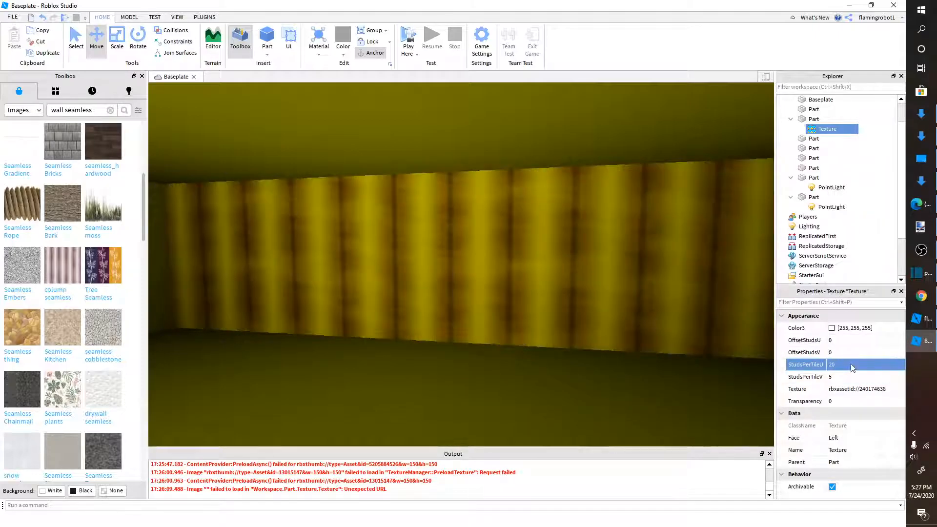
key(Return)
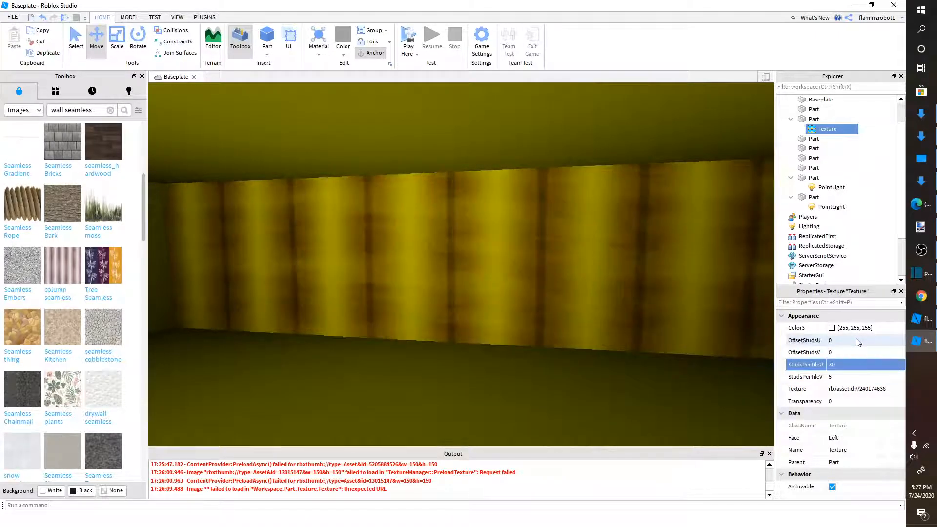
text(90)
key(Return)
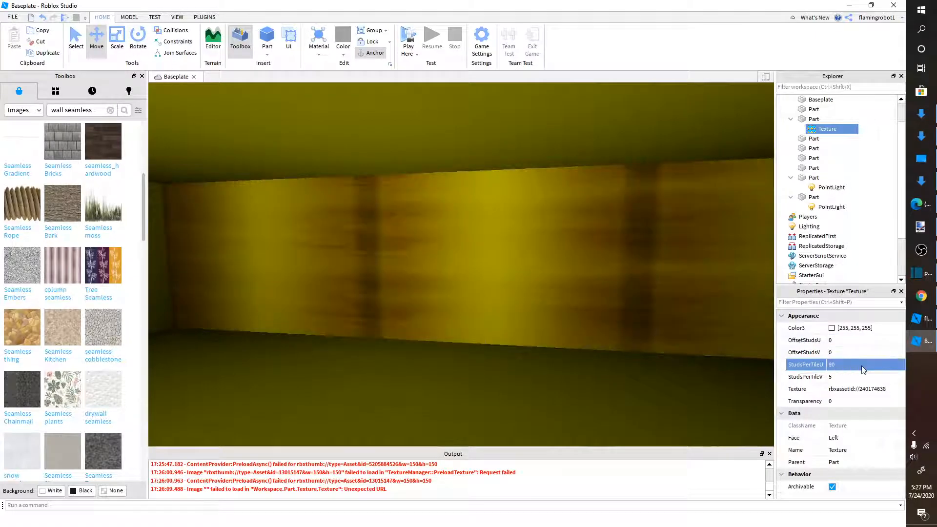
right_drag(634, 262, 621, 251)
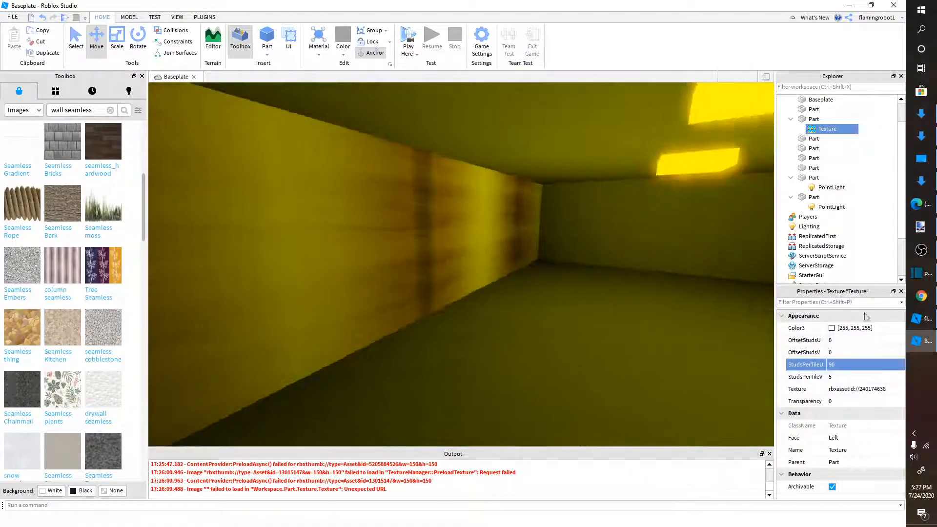
text(5)
key(Return)
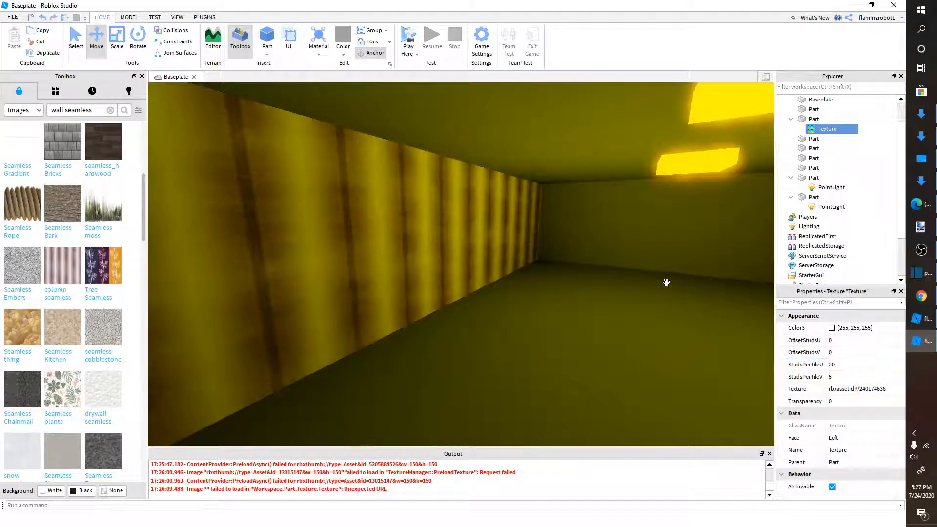
Undo the tile size changes and the "column seamless" image on the wall texture.
key(ctrl+z)
key(ctrl+z)
key(ctrl+z)
key(ctrl+z)
key(ctrl+z)
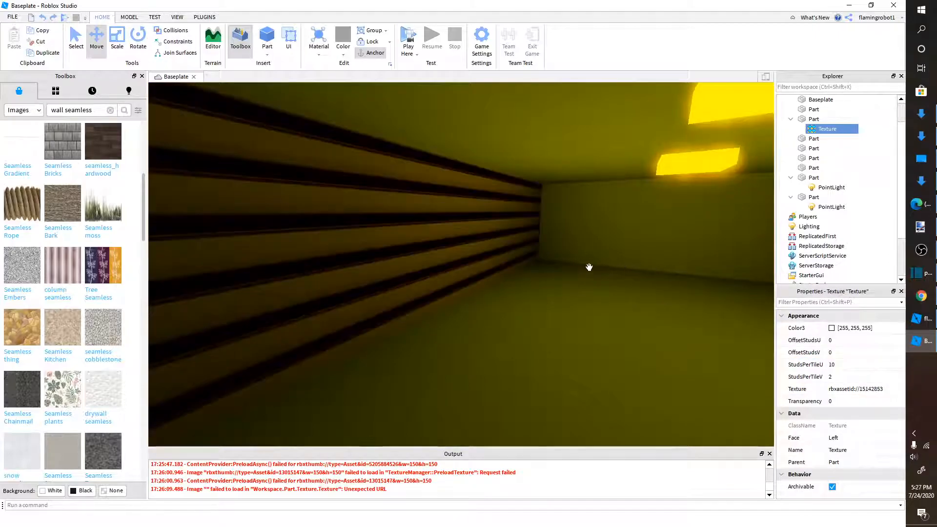
key(ctrl+z)
right_drag(580, 258, 475, 258)
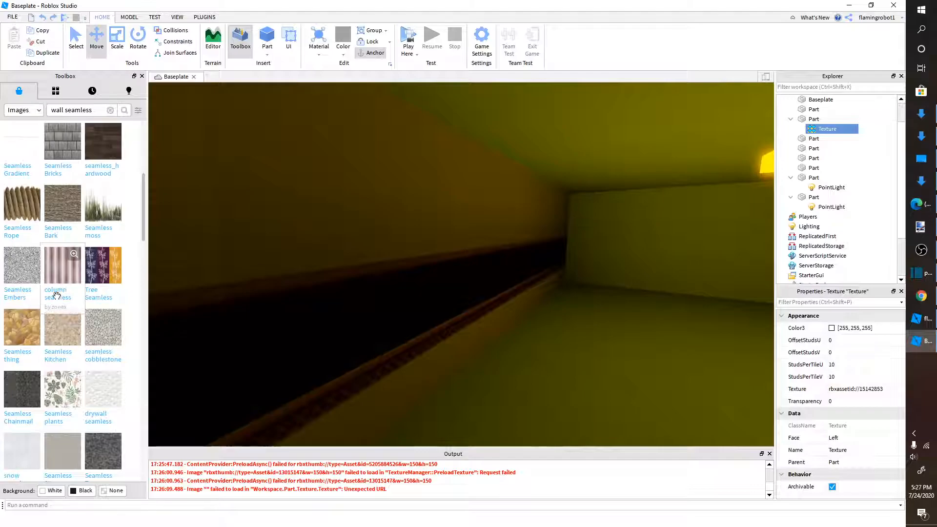
Find the dark "walls" image among the seamless wall results and copy its asset ID.
scroll(69, 298, down, 6)
scroll(89, 285, down, 10)
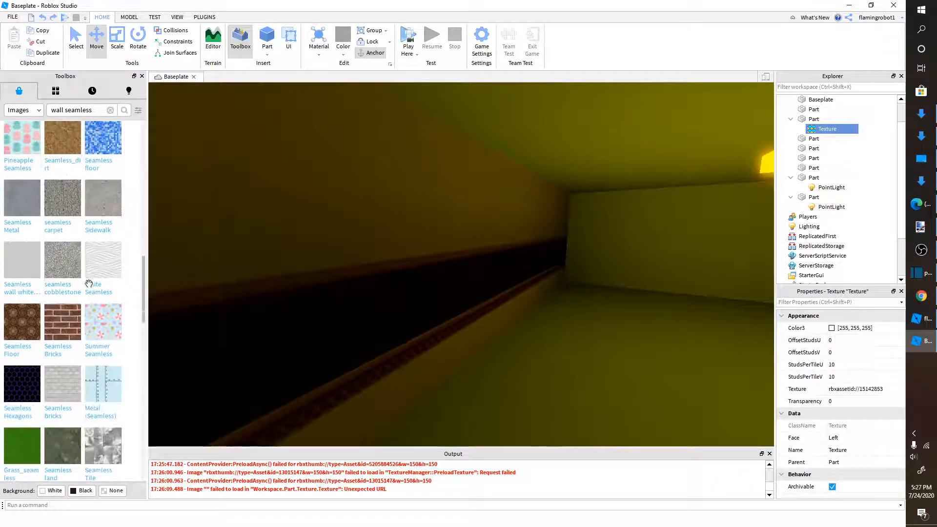
scroll(89, 279, down, 3)
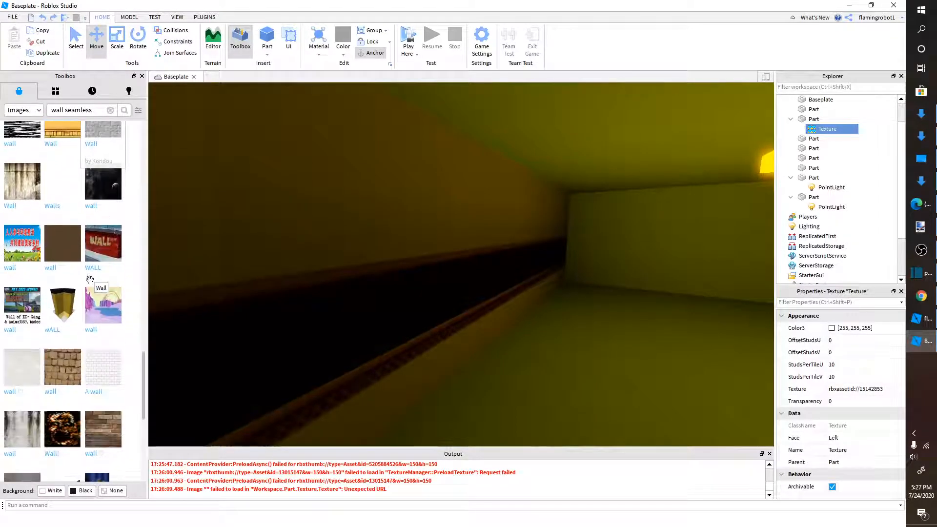
scroll(88, 281, down, 7)
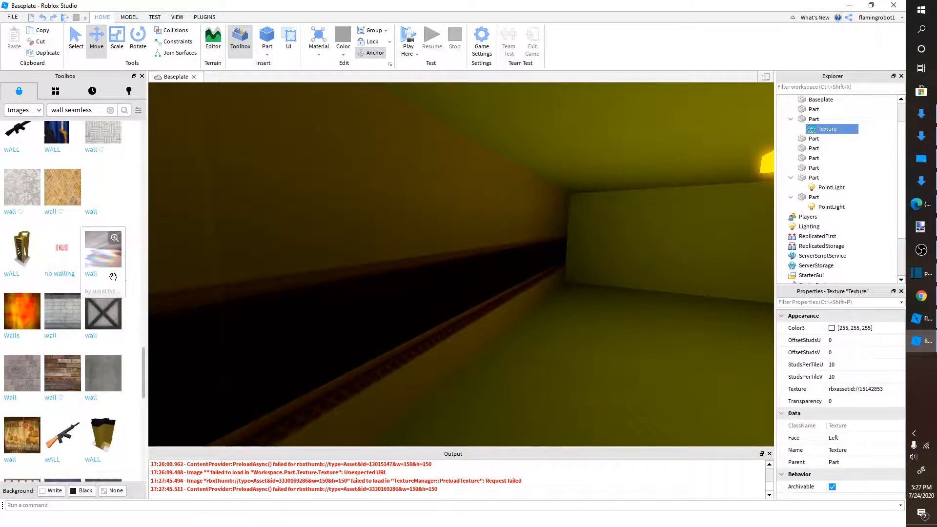
scroll(109, 302, down, 3)
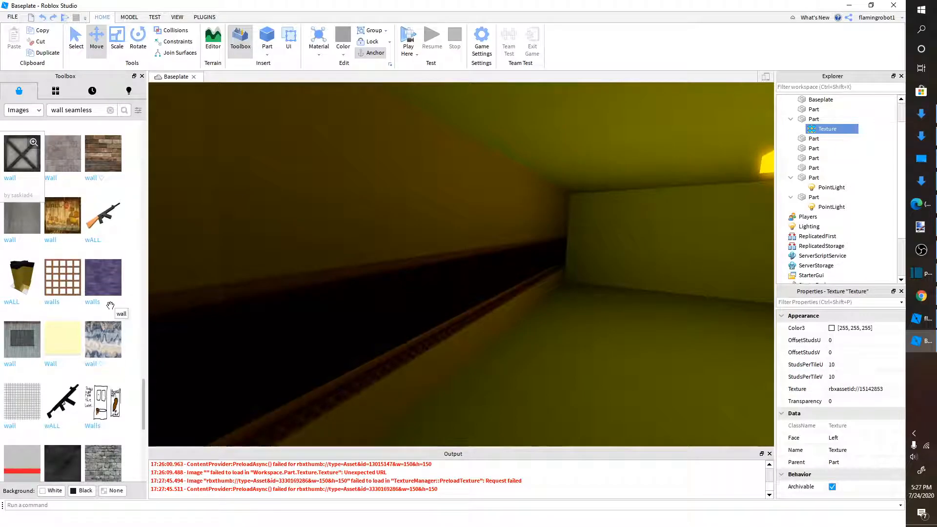
scroll(111, 305, down, 4)
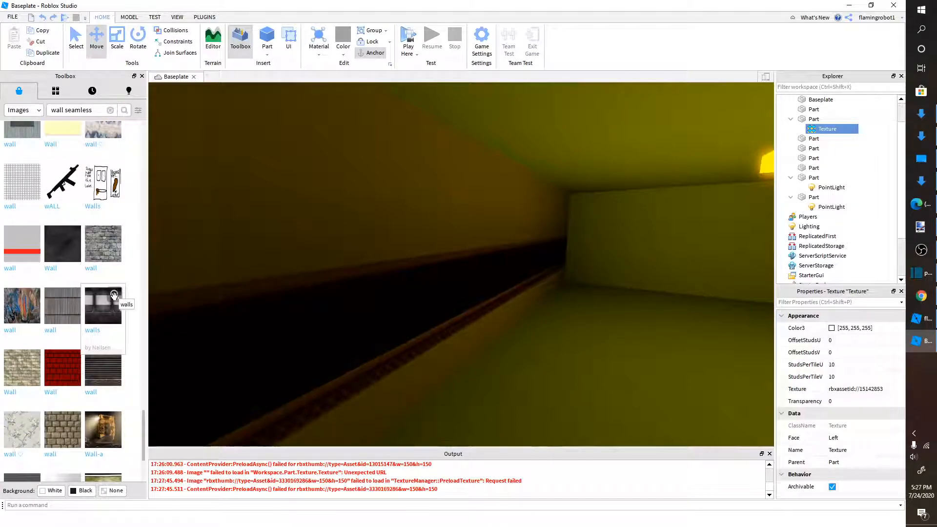
right_drag(394, 282, 150, 355)
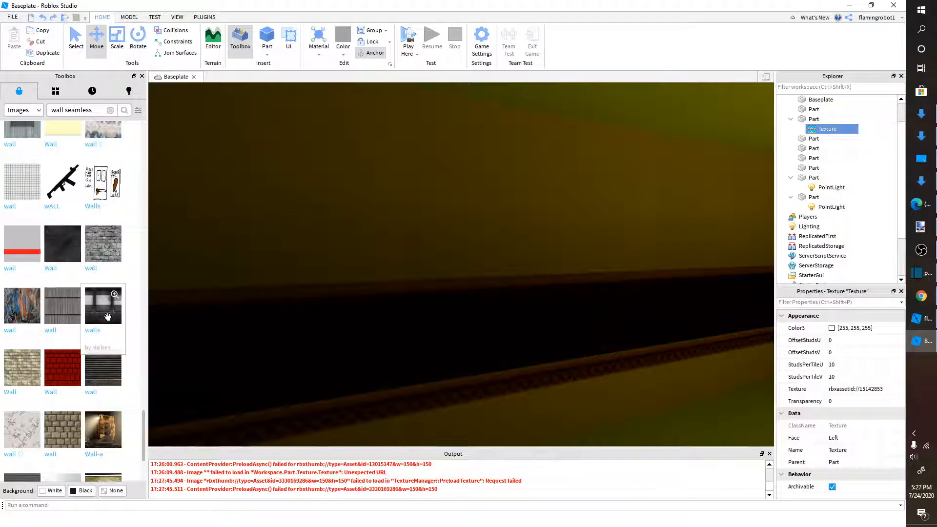
right_click(150, 338)
click(185, 366)
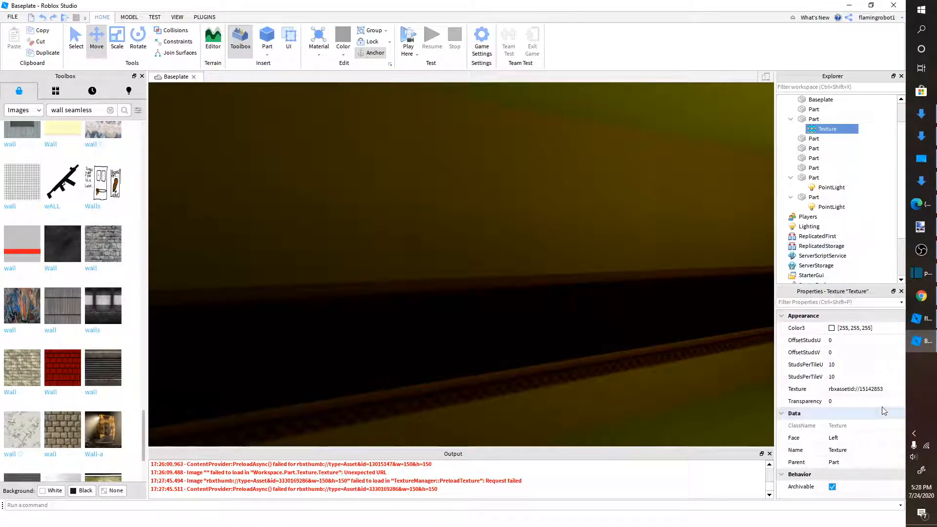
Try the copied dark "walls" image on the wall texture, inspect it along the wall, and undo it.
click(872, 390)
key(ctrl+v)
key(Return)
right_drag(579, 320, 627, 341)
key(ctrl+z)
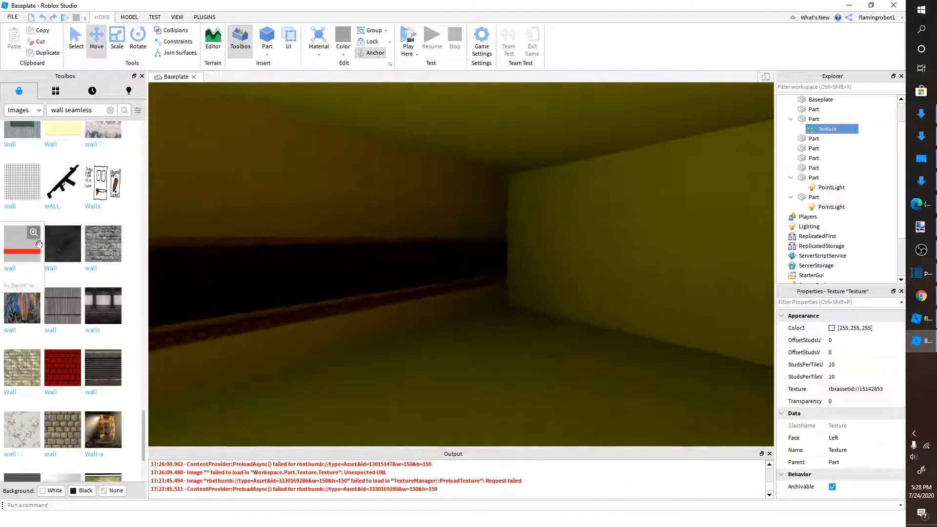
Find the brown "wall" image with a dark lower band among the seamless wall results and copy its asset ID.
scroll(73, 254, down, 3)
scroll(100, 287, down, 2)
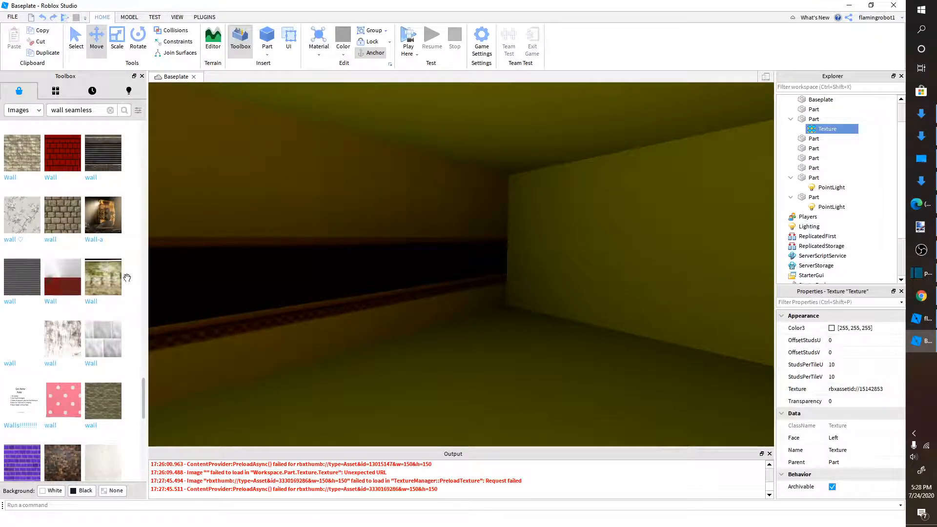
scroll(119, 288, down, 4)
scroll(106, 306, down, 1)
scroll(105, 305, down, 1)
scroll(100, 332, down, 2)
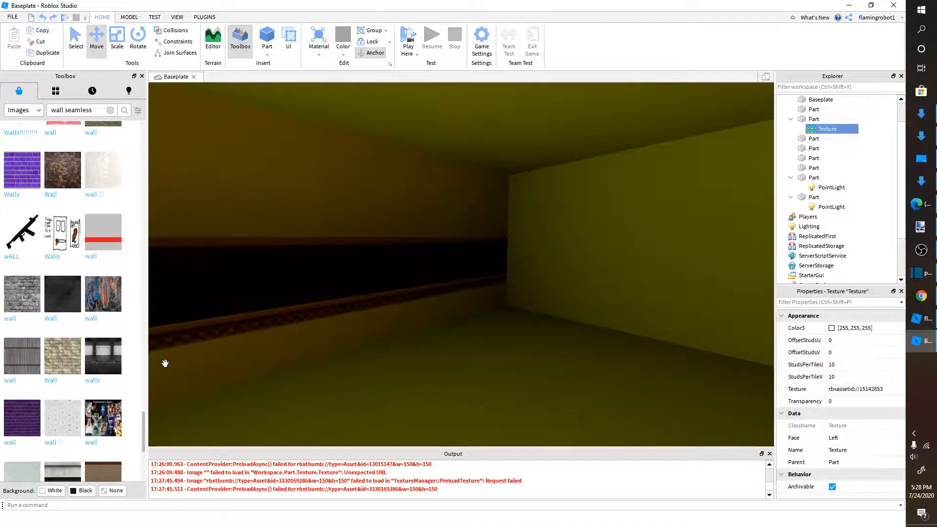
scroll(107, 381, down, 4)
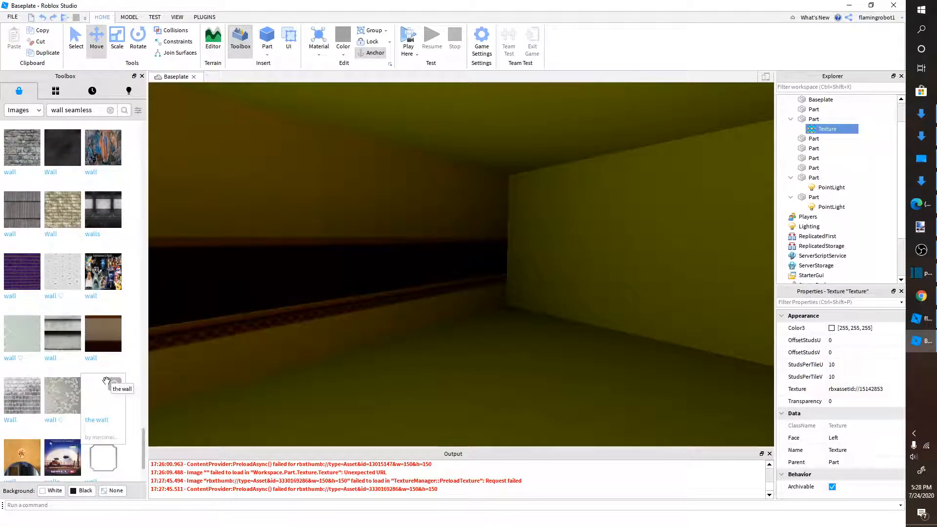
scroll(107, 380, down, 2)
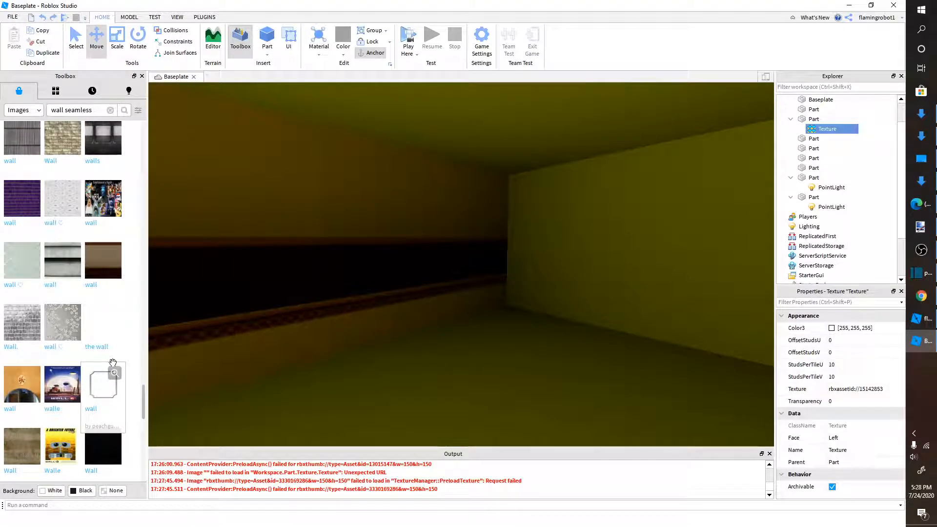
scroll(113, 362, down, 2)
right_click(96, 191)
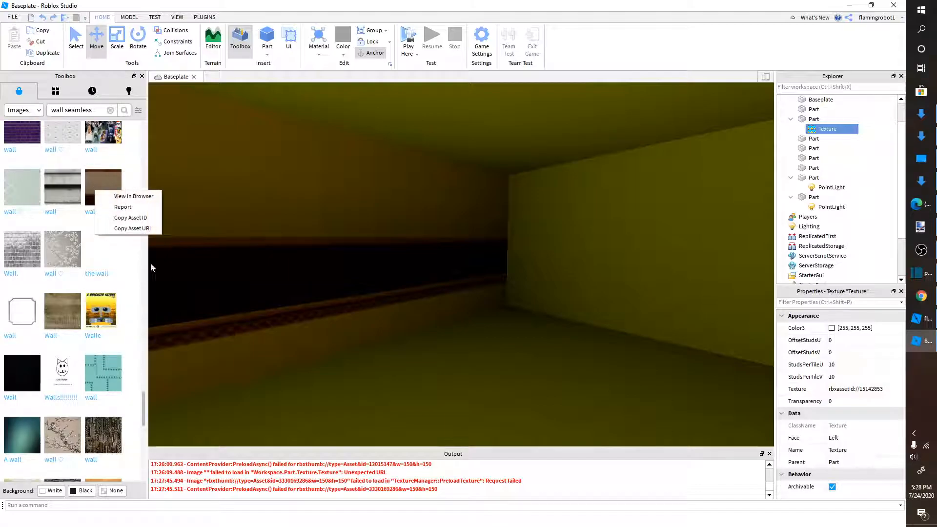
click(140, 219)
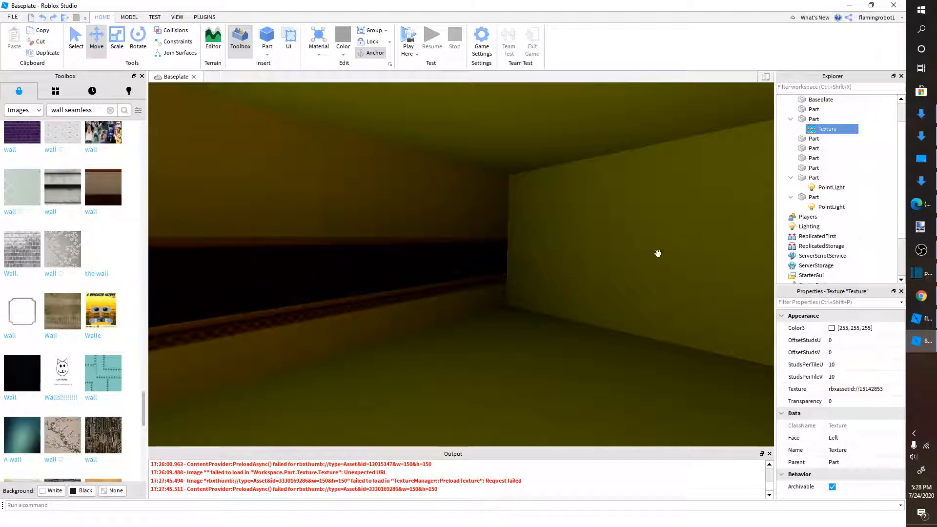
Paste the copied asset ID of the brown wall image into the wall texture and view the wall.
click(872, 388)
key(ctrl+v)
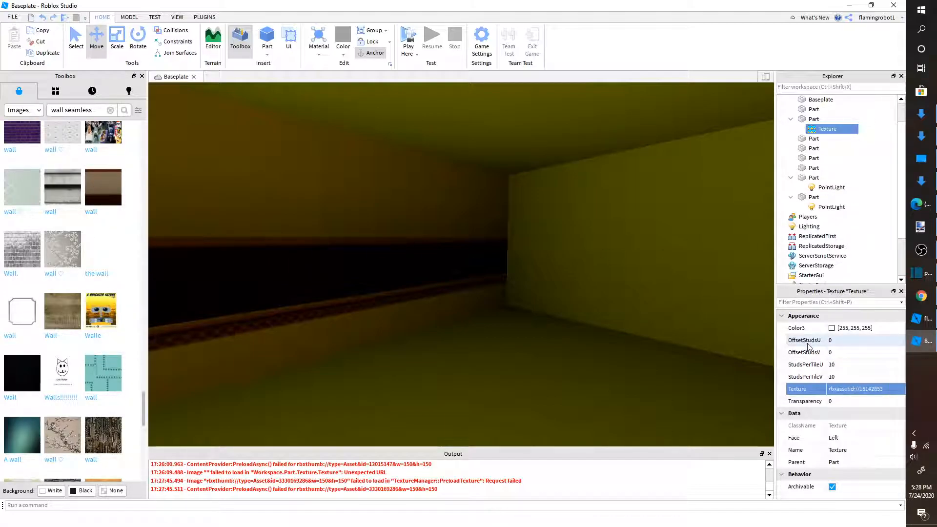
right_drag(320, 282, 339, 270)
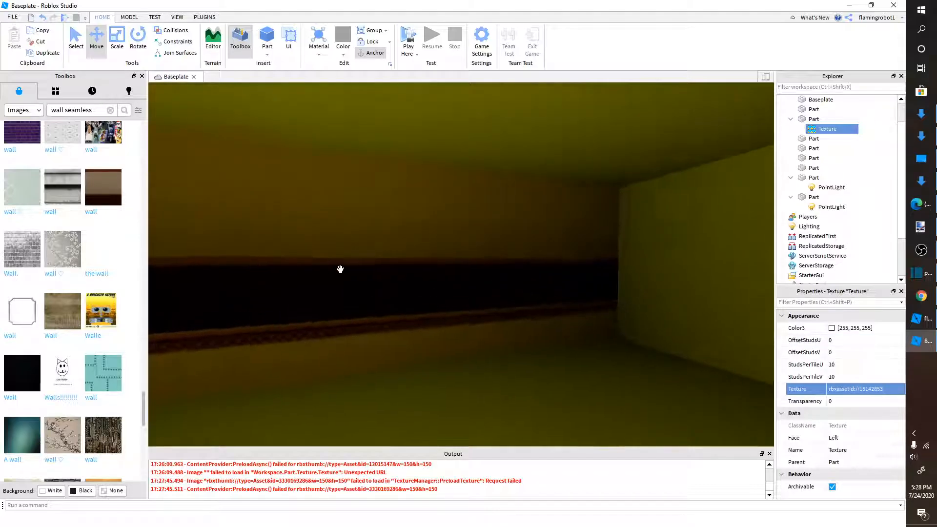
key(a)
Find the grimy "Wall" image with a stone strip along its top among the results and copy its asset ID.
scroll(82, 327, down, 2)
scroll(83, 327, down, 4)
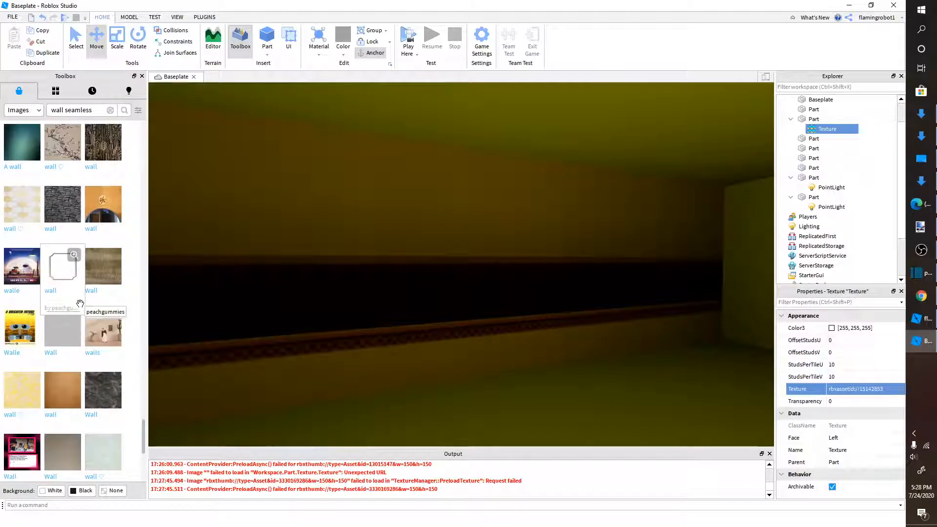
scroll(80, 301, down, 1)
scroll(81, 299, down, 5)
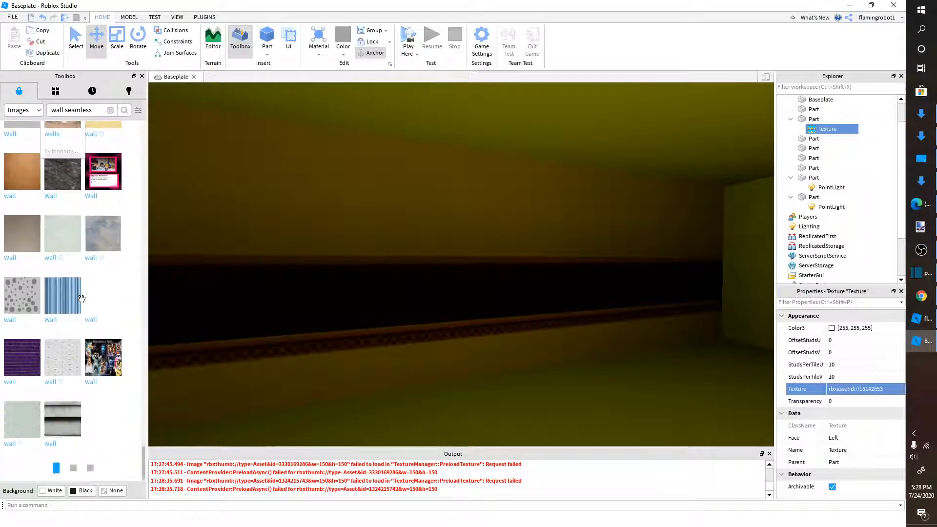
scroll(87, 414, down, 6)
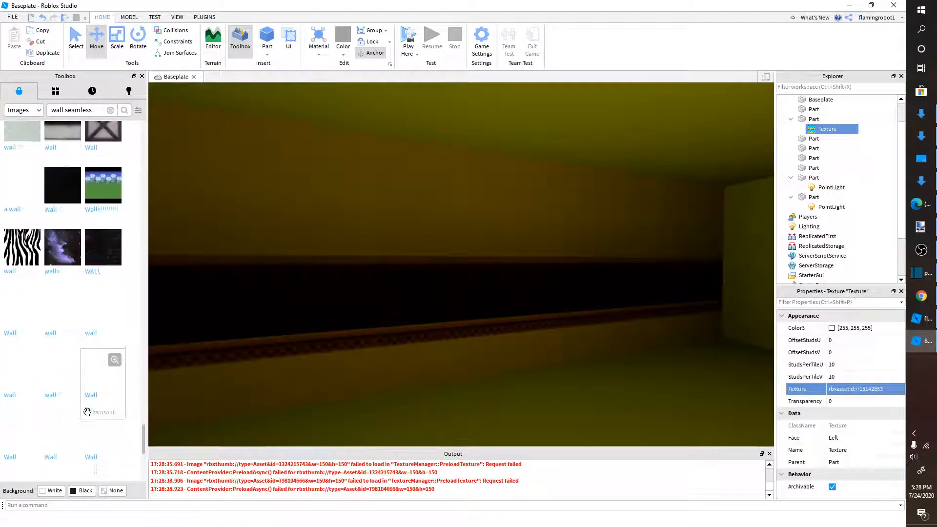
scroll(88, 409, down, 3)
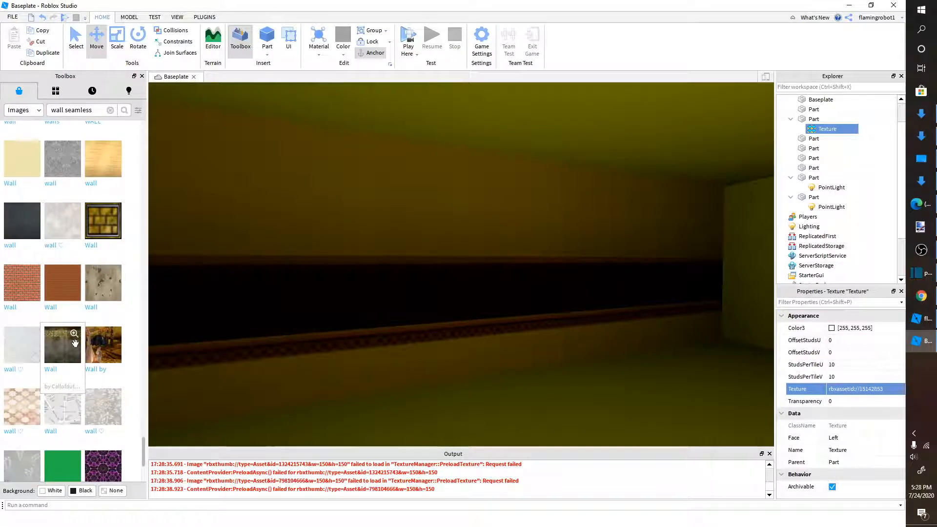
right_click(80, 355)
click(105, 383)
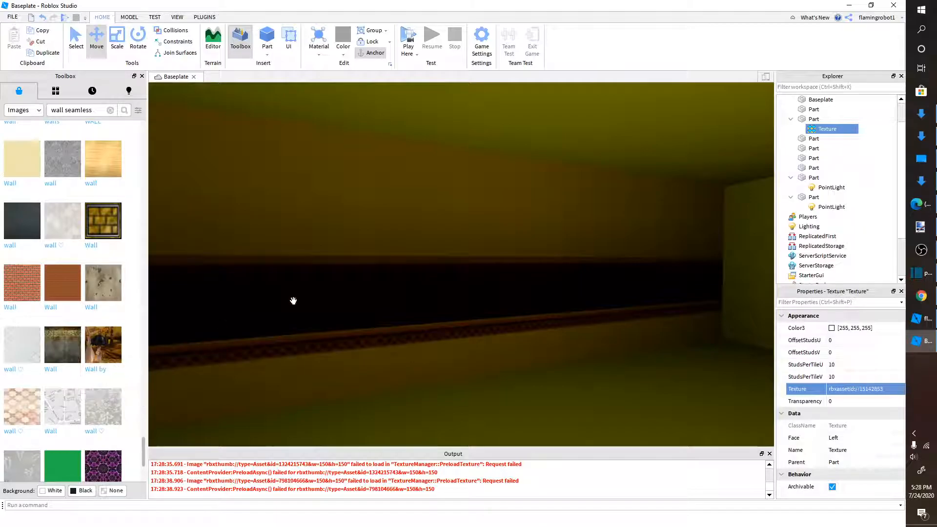
Try the grimy stone-edged image on the wall texture, look it over, and undo the change.
key(ctrl+v)
key(Return)
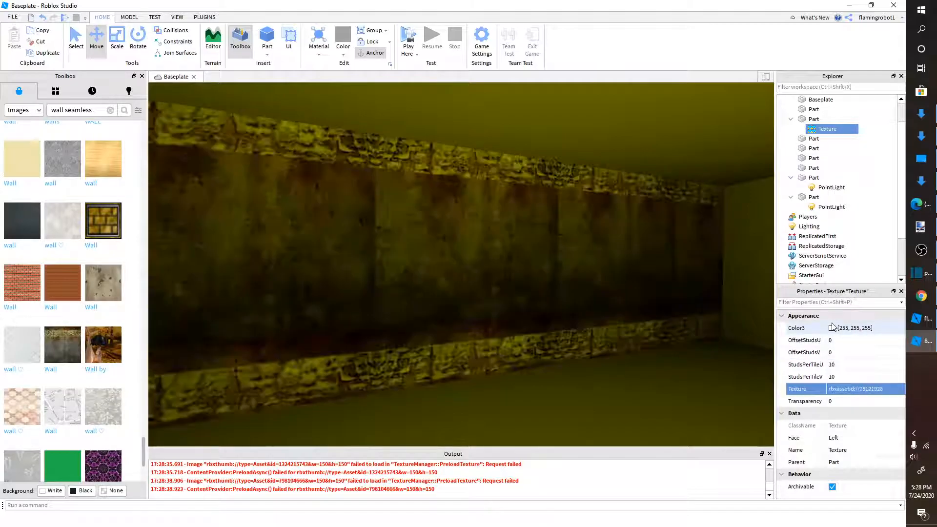
right_drag(546, 292, 552, 299)
key(ctrl+z)
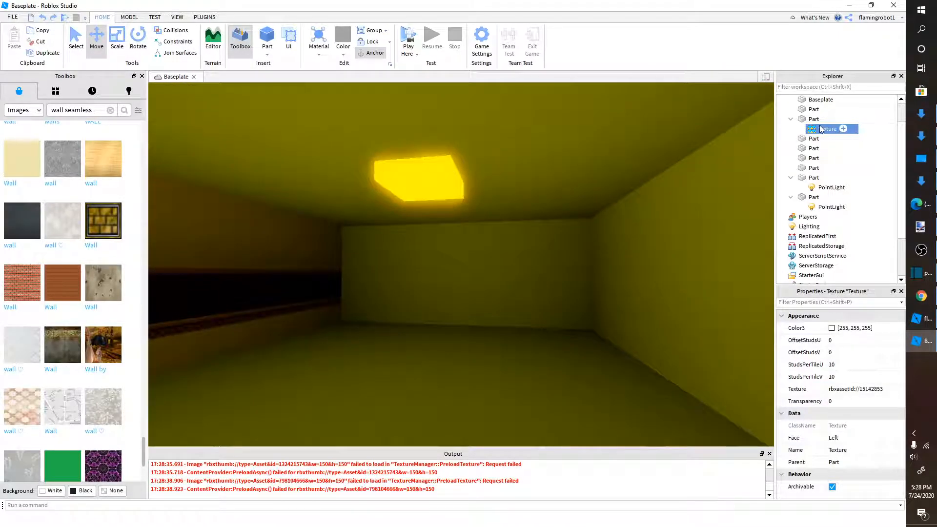
Delete the three untextured walls of the room, keeping the textured wall.
double_click(808, 122)
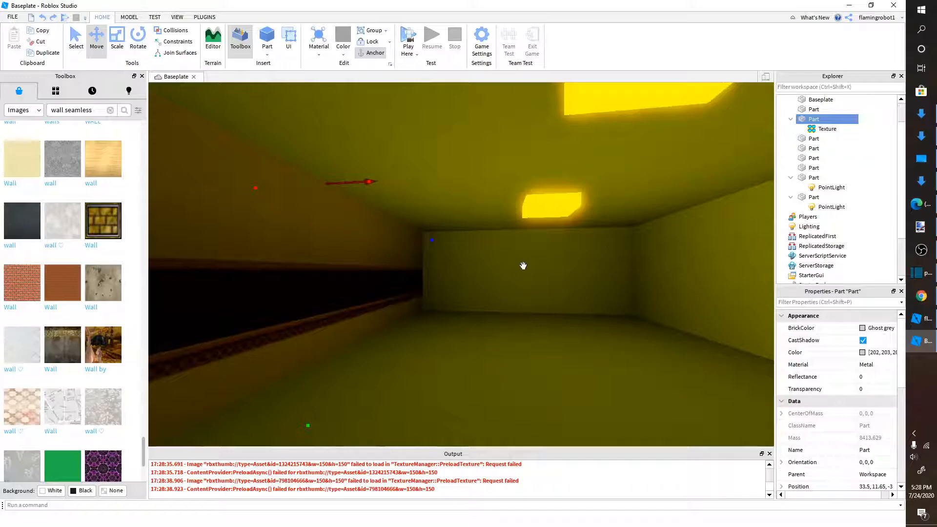
click(551, 264)
key(Delete)
drag(814, 187, 819, 178)
right_drag(576, 251, 602, 253)
key(ctrl+z)
right_drag(756, 237, 608, 239)
click(604, 234)
key(Delete)
right_drag(506, 252, 675, 215)
click(527, 248)
key(Delete)
Duplicate the textured wall, move the copy to X 3.5 on the opposite side, and turn it to face into the room.
click(501, 257)
key(ctrl+z)
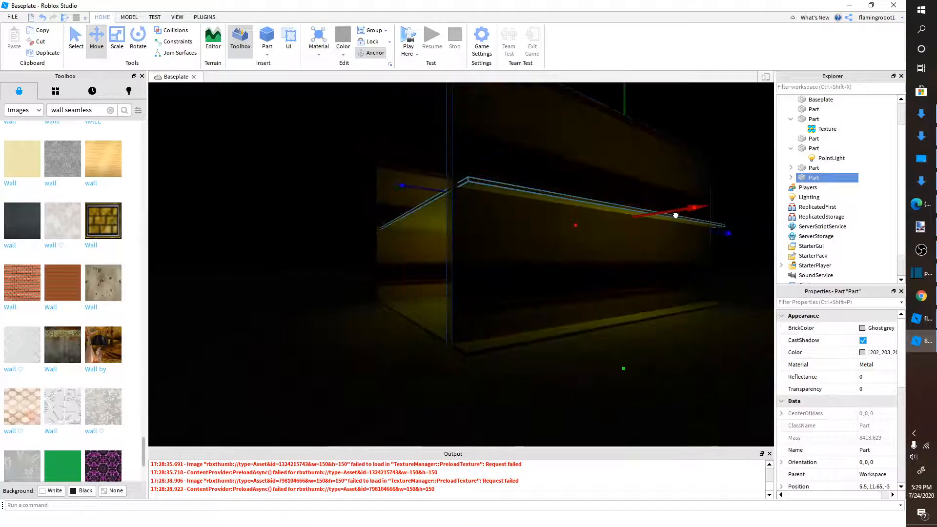
drag(684, 214, 663, 213)
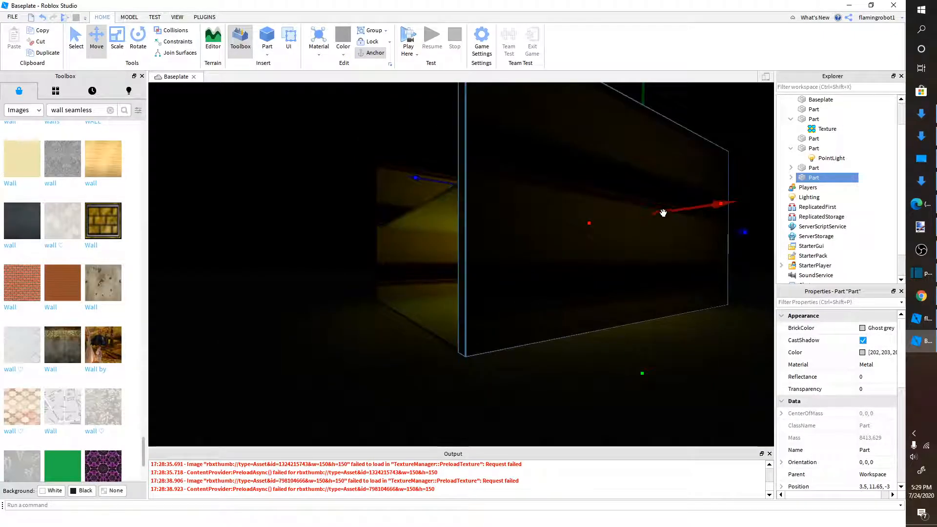
right_drag(619, 215, 609, 217)
key(ctrl+r)
key(ctrl+r)
key(a)
key(w)
key(s)
Duplicate both textured side walls together and rotate the copies 90 degrees.
ctrl+click(347, 218)
key(ctrl+d)
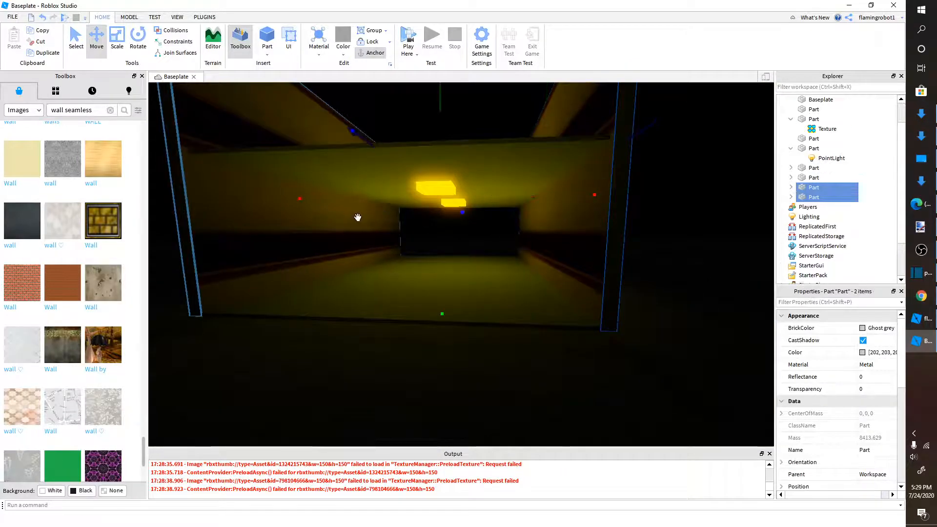
key(ctrl+r)
Position the two rotated wall copies at opposite ends of the room to close it.
scroll(433, 228, down, 3)
right_drag(433, 228, 433, 228)
scroll(433, 228, down, 3)
click(507, 340)
click(418, 243)
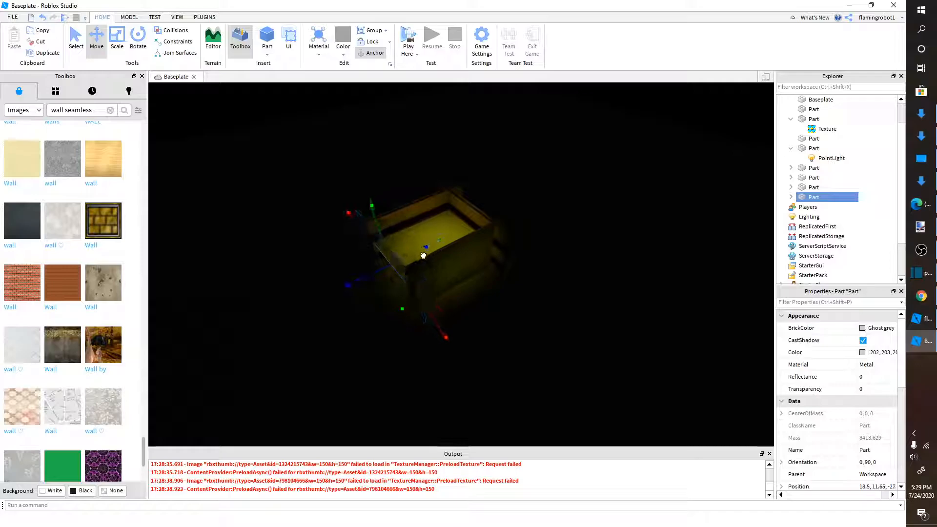
click(444, 236)
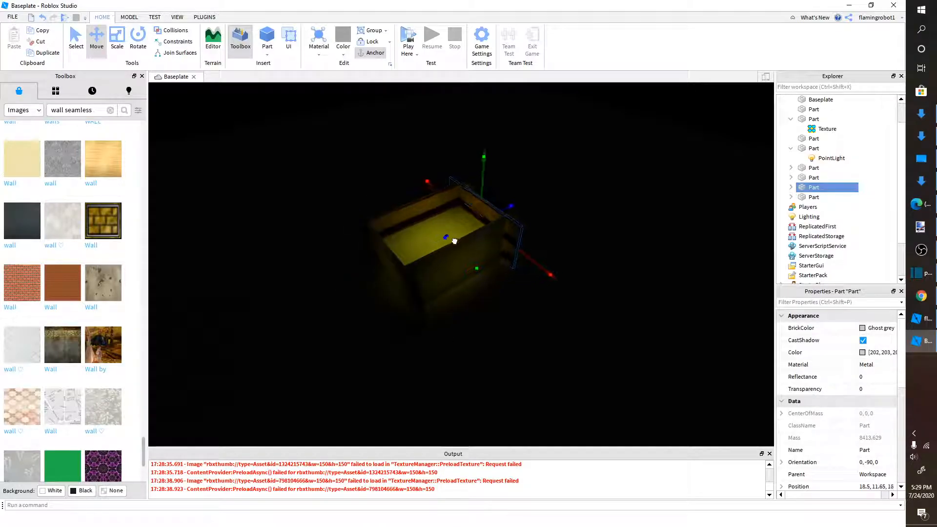
click(547, 287)
Duplicate the end wall at Z 21 and move the copy outward to Z 32.
scroll(548, 286, up, 10)
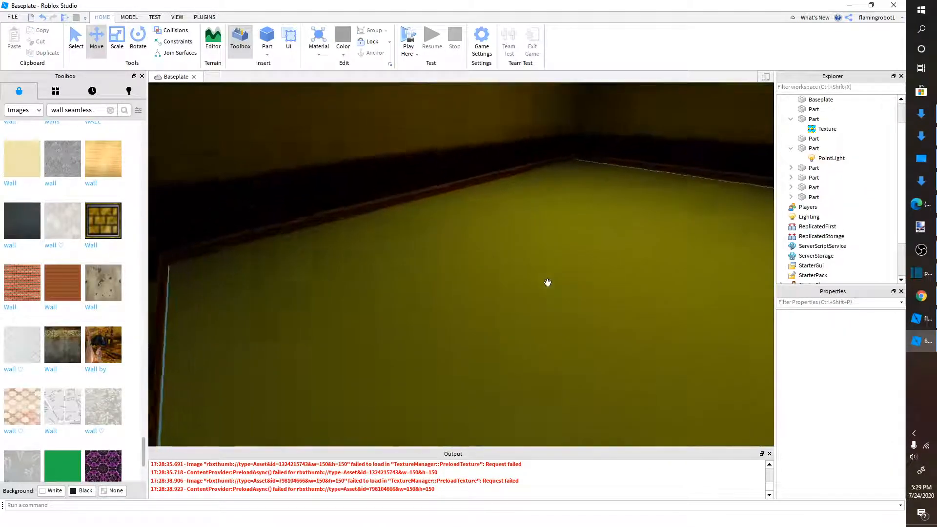
scroll(547, 283, up, 3)
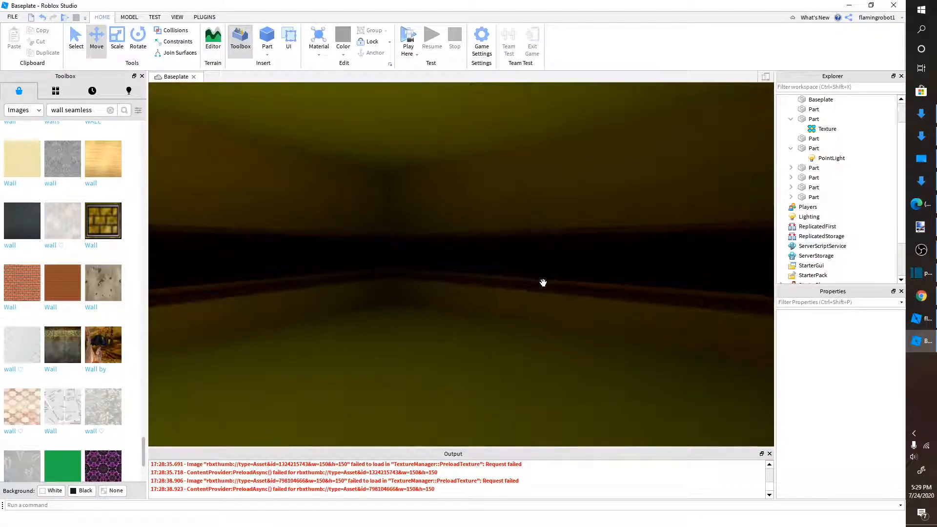
right_drag(479, 255, 519, 192)
click(508, 242)
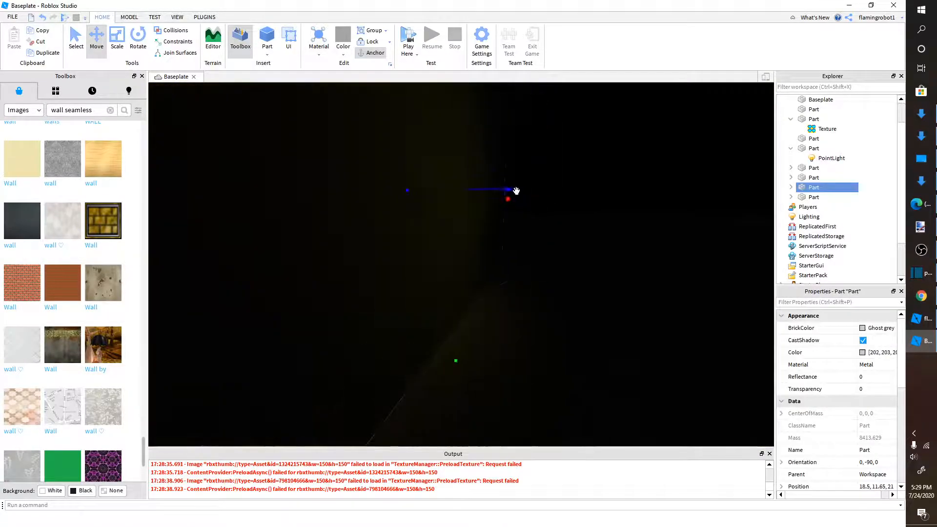
key(ctrl+d)
drag(509, 190, 639, 194)
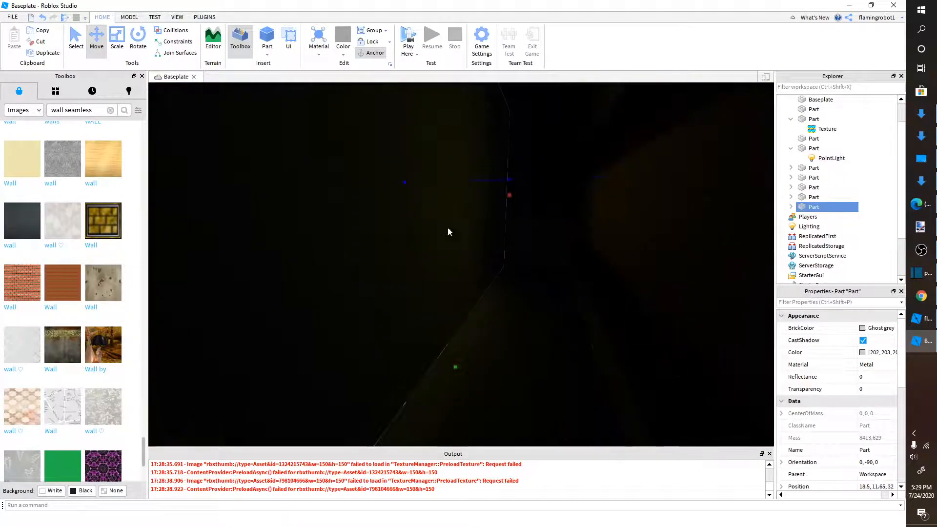
Duplicate the room's end wall and scale both pieces narrower from opposite sides, leaving a doorway opening between them.
click(447, 228)
click(116, 42)
right_drag(477, 166, 476, 164)
scroll(477, 164, down, 3)
key(ctrl+d)
key(d)
drag(217, 192, 456, 217)
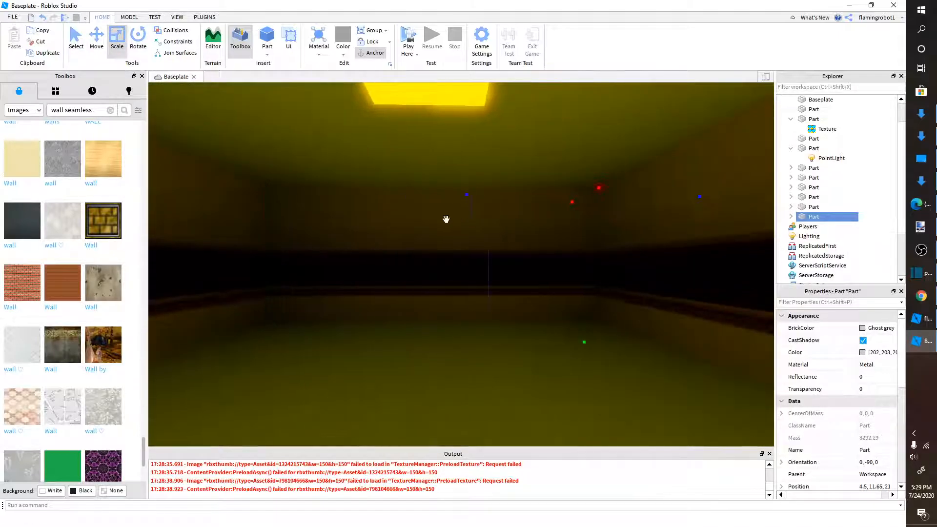
click(521, 220)
scroll(520, 219, down, 1)
drag(621, 213, 421, 245)
click(521, 254)
Duplicate a doorway side wall and scale the copy into a short piece spanning the top of the opening.
key(ctrl+d)
click(527, 315)
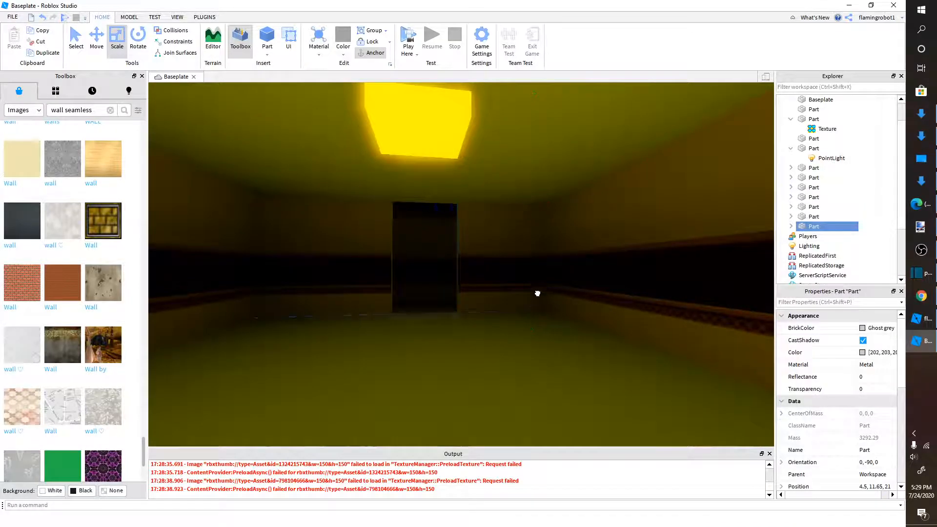
click(529, 295)
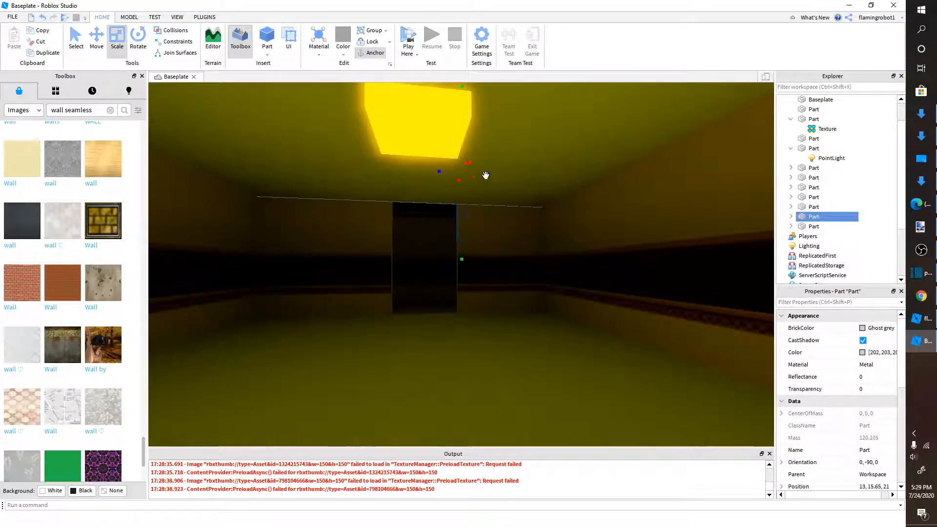
drag(442, 171, 380, 188)
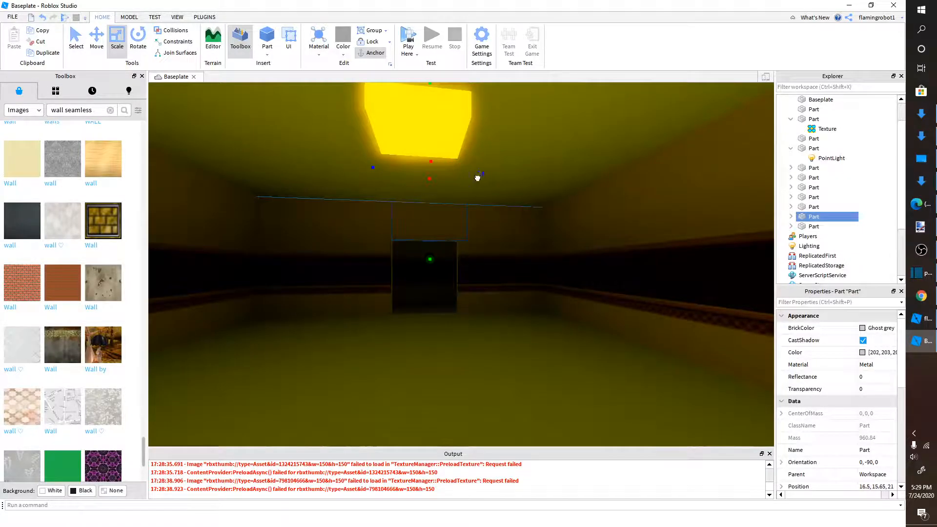
drag(479, 177, 474, 178)
scroll(472, 185, up, 4)
right_drag(485, 186, 475, 192)
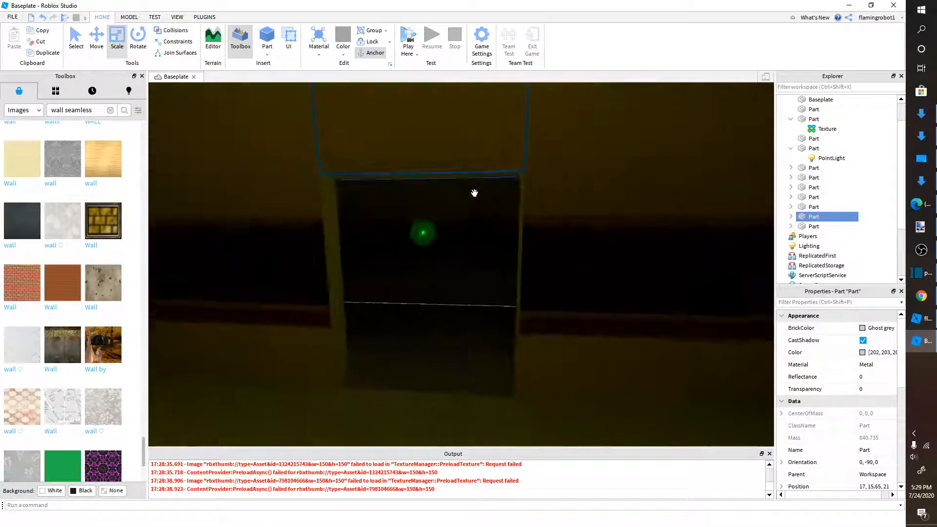
scroll(474, 192, down, 2)
drag(436, 254, 436, 235)
right_drag(442, 244, 498, 261)
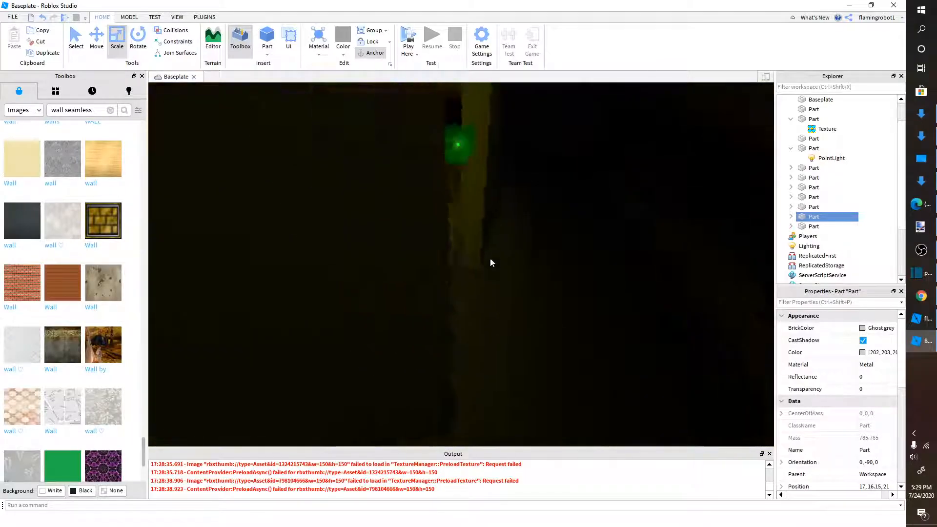
Select the texture of the wall beyond the doorway and open its image ID for editing.
scroll(498, 260, up, 3)
click(450, 268)
right_drag(184, 210, 424, 187)
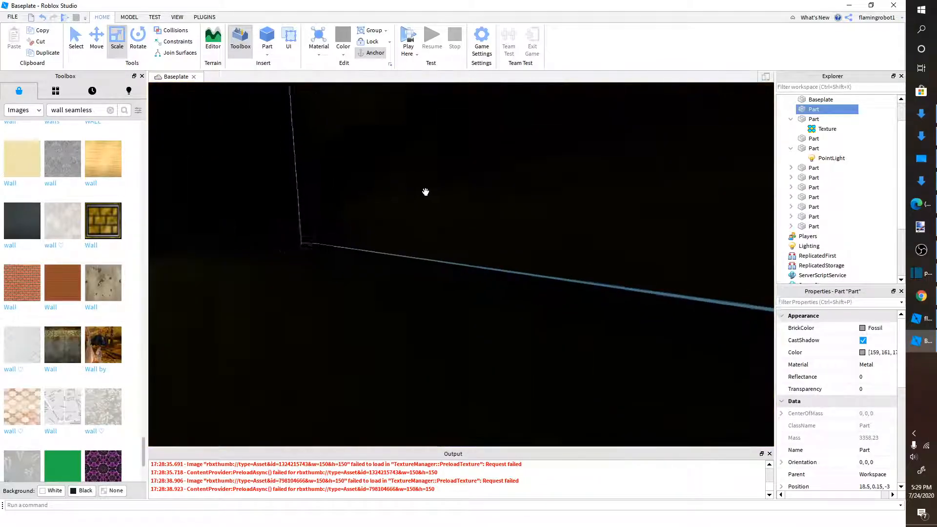
click(517, 214)
key(f)
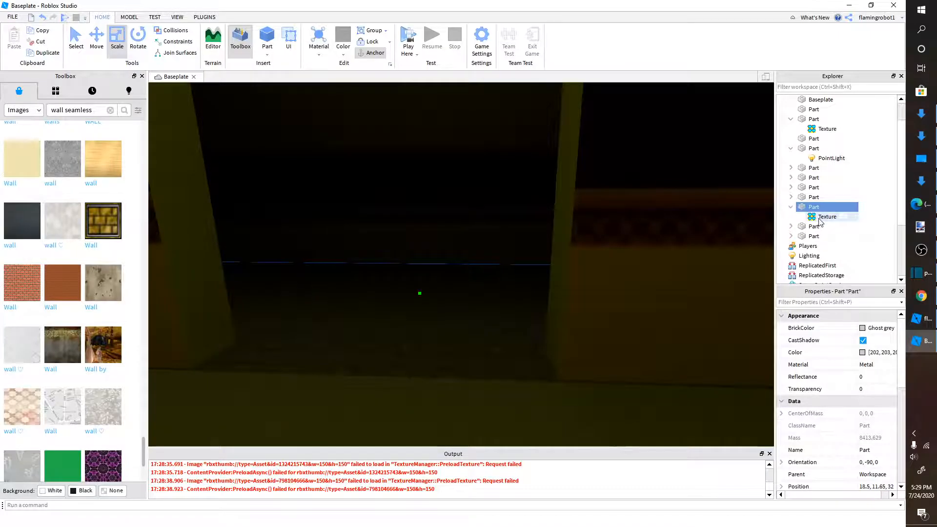
click(825, 217)
click(853, 389)
key(Return)
Duplicate the room's yellow ceiling light and move the copy past the doorway to Z 27.5.
scroll(487, 303, up, 3)
right_drag(487, 303, 553, 259)
scroll(486, 302, down, 4)
click(504, 297)
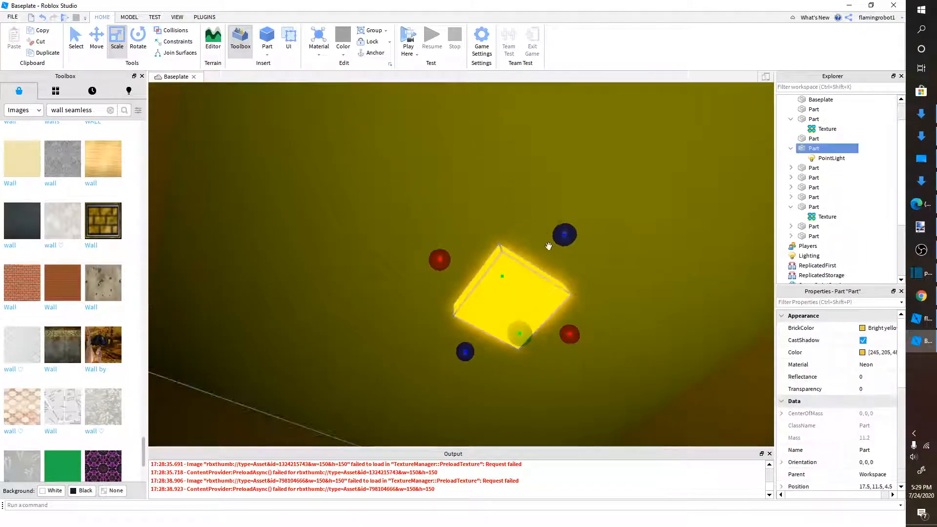
click(96, 35)
key(ctrl+d)
drag(577, 236, 441, 301)
right_drag(441, 301, 483, 294)
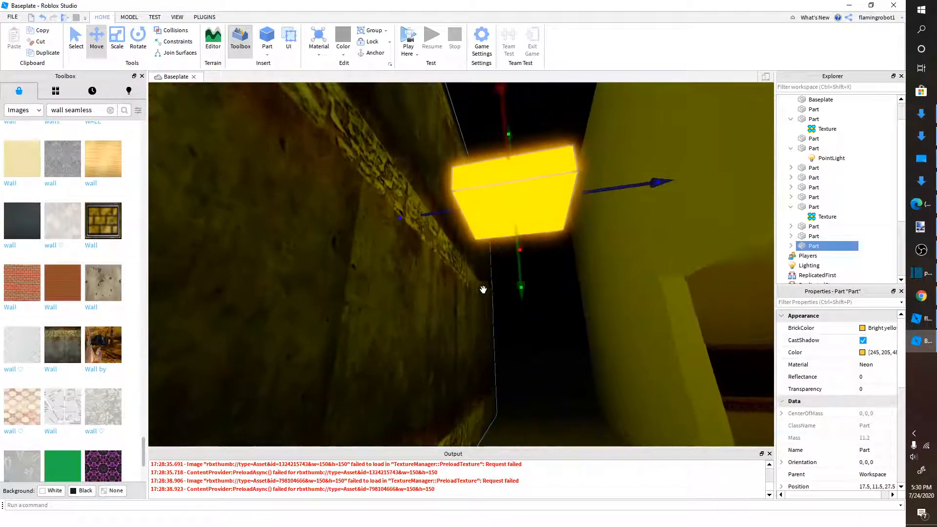
Lengthen the copied light beyond the doorway and set its BrickColor to Pearl.
click(117, 43)
drag(638, 194, 673, 227)
click(878, 328)
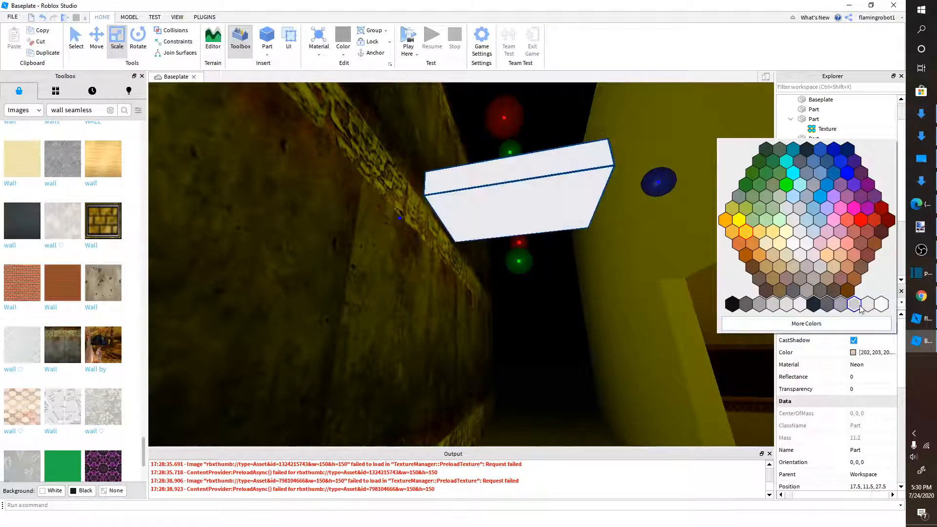
click(850, 304)
right_drag(436, 186, 436, 187)
scroll(437, 186, down, 1)
scroll(437, 186, up, 2)
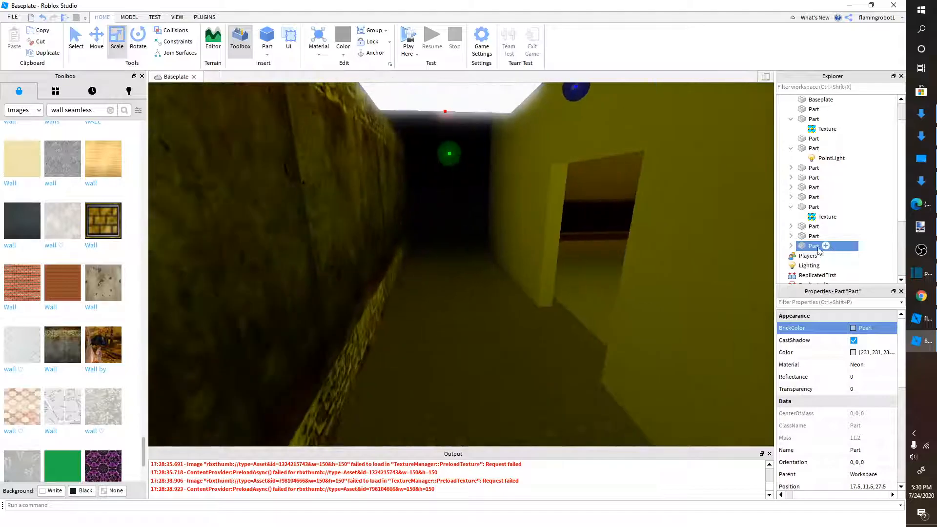
Set the corridor light's PointLight colour to white and rotate the lamp to a Y orientation of 180.
click(824, 257)
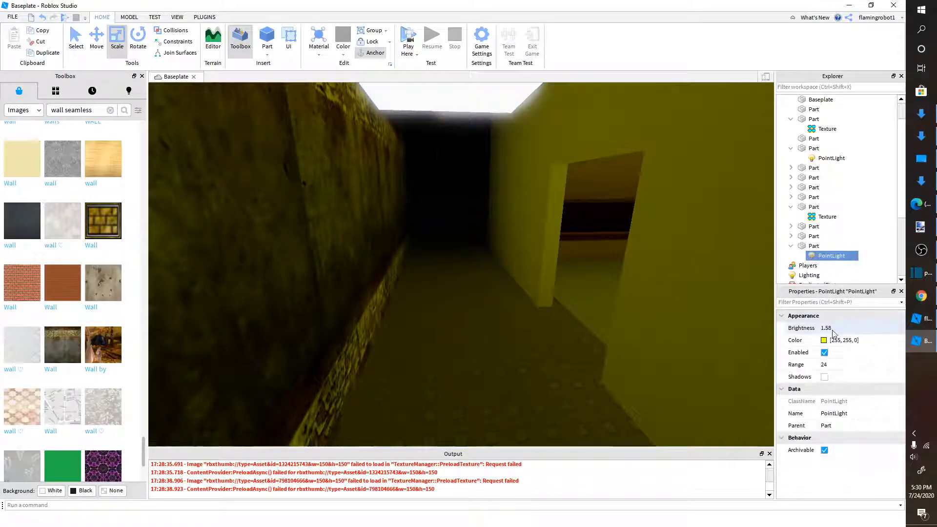
click(823, 341)
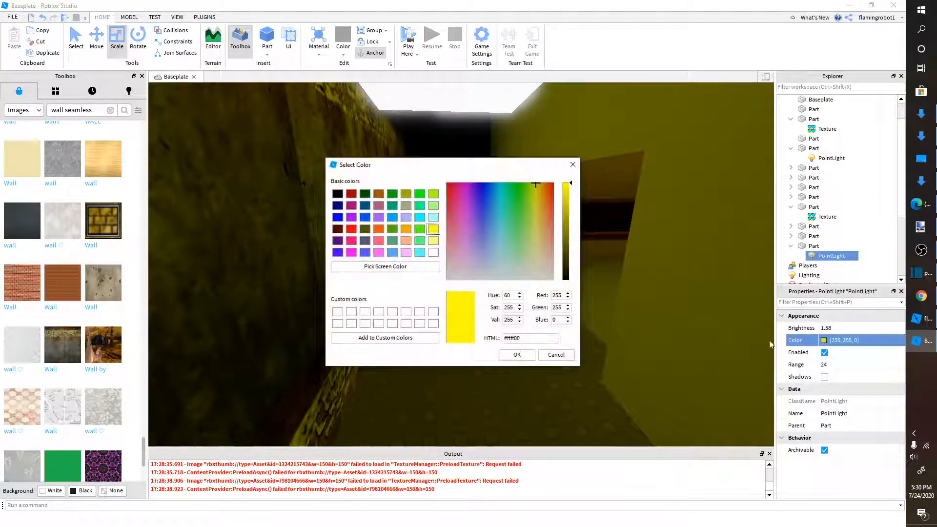
drag(506, 259, 537, 278)
click(516, 356)
right_drag(592, 272, 590, 272)
click(476, 217)
key(ctrl+r)
click(318, 283)
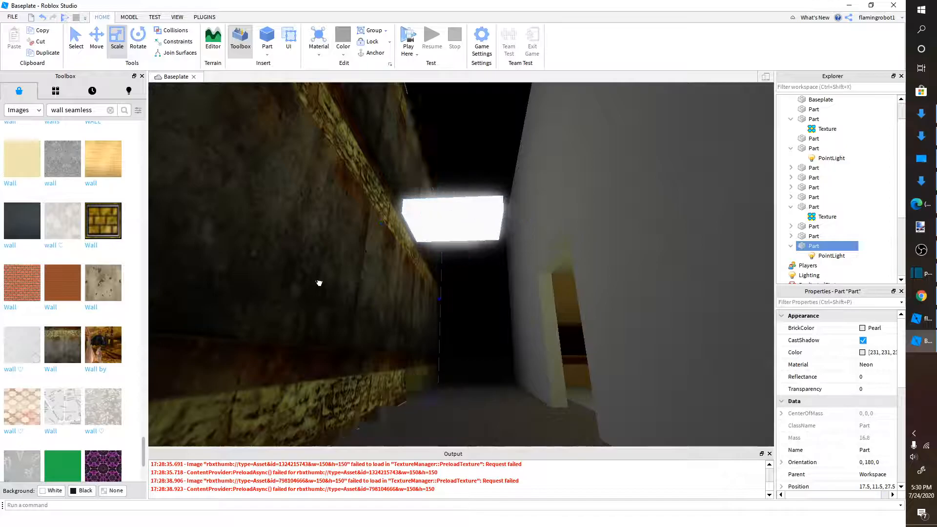
Undo the last edits and move the corridor's textured outer wall outward to Z 34.
right_drag(493, 351, 494, 351)
scroll(494, 351, down, 4)
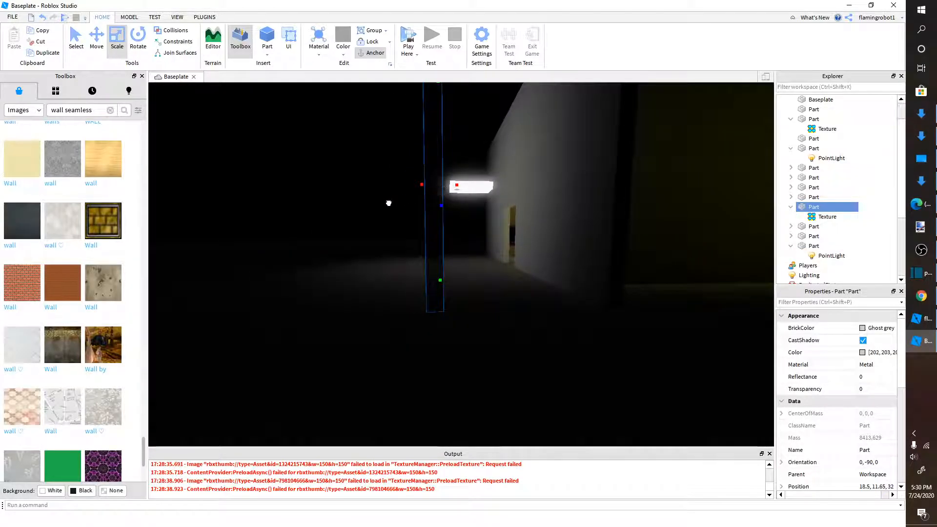
key(ctrl+z)
key(ctrl+z)
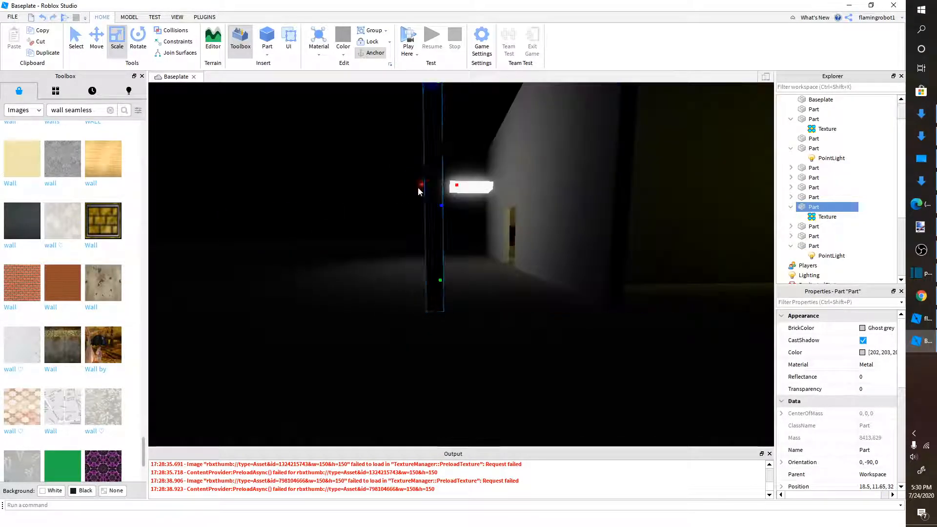
drag(483, 185, 464, 194)
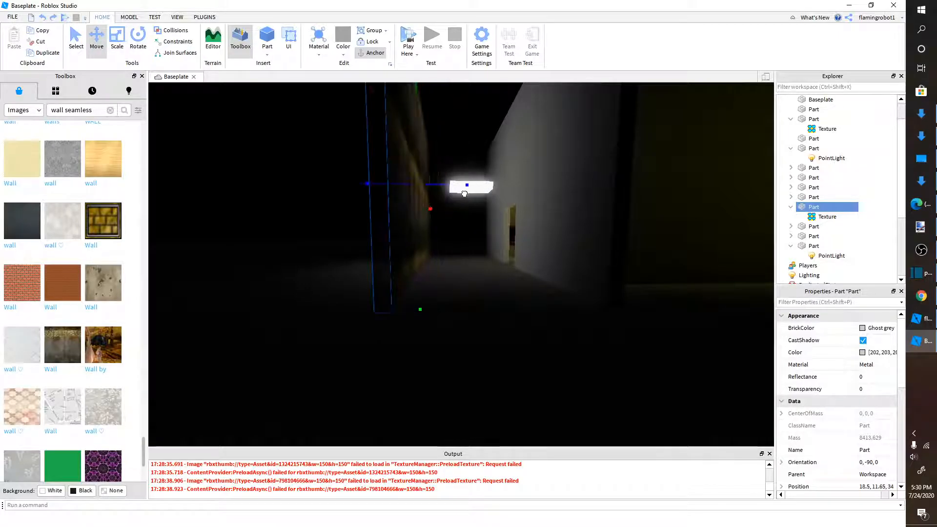
Duplicate the room's floor and extend the copy through the doorway across the corridor.
scroll(510, 299, up, 4)
right_drag(511, 299, 510, 269)
click(530, 289)
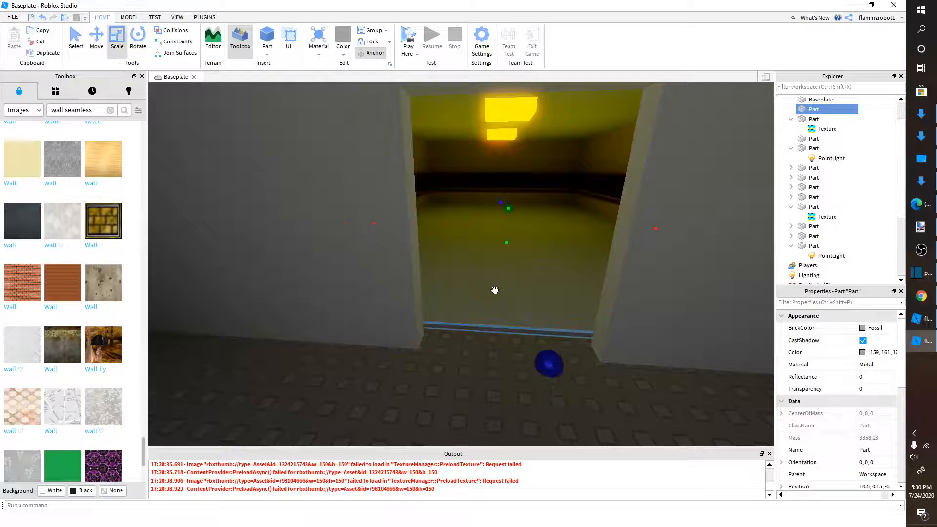
drag(571, 396, 628, 360)
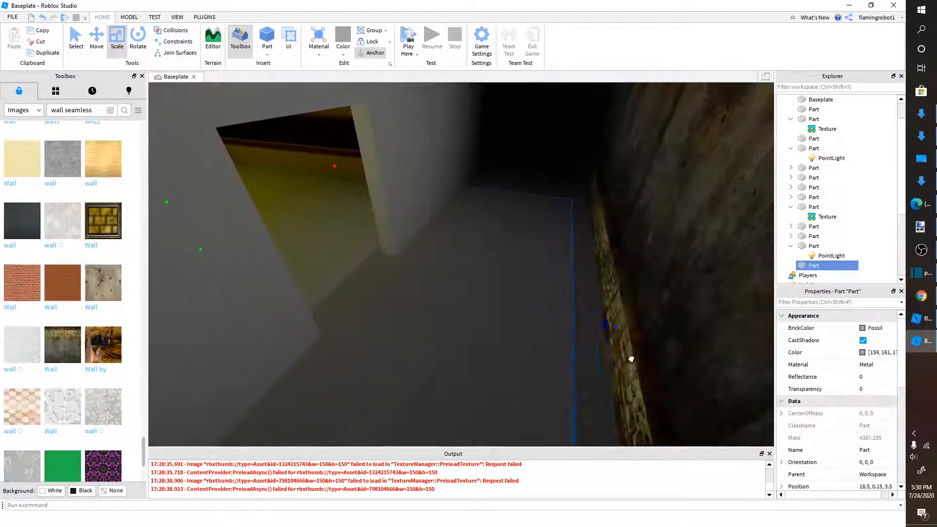
right_drag(662, 354, 474, 252)
Lengthen the room's original floor slightly towards the doorway, with its centre at Z -2.5.
drag(438, 241, 487, 326)
right_drag(487, 326, 483, 330)
key(w)
key(s)
key(w)
right_drag(412, 324, 412, 325)
scroll(531, 273, down, 5)
right_drag(531, 274, 531, 274)
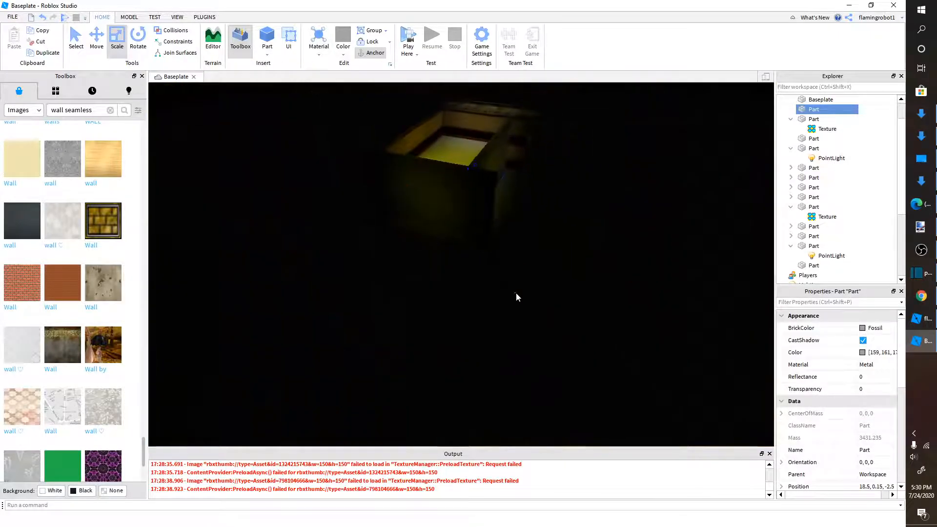
Browse the "wall seamless" image results for a tile texture suitable for the room's floor.
click(516, 290)
scroll(516, 289, up, 7)
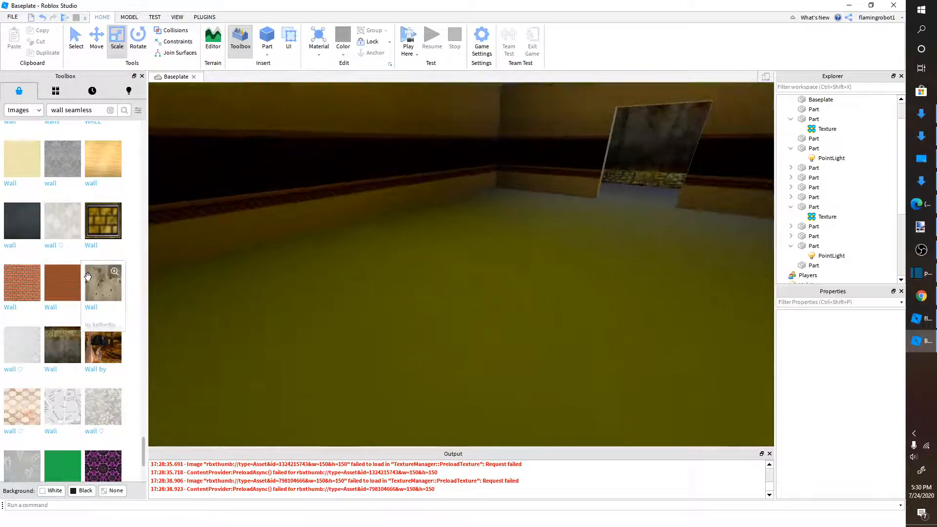
scroll(87, 277, down, 10)
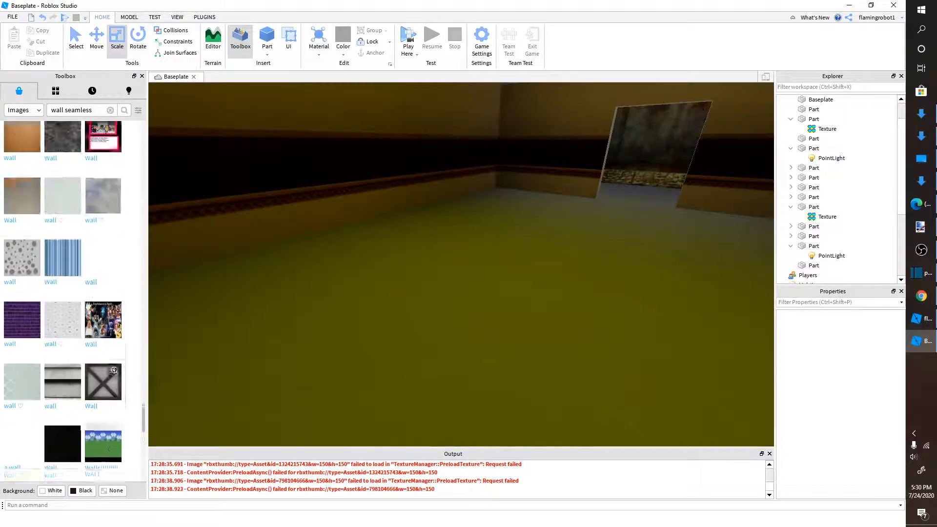
scroll(84, 250, down, 6)
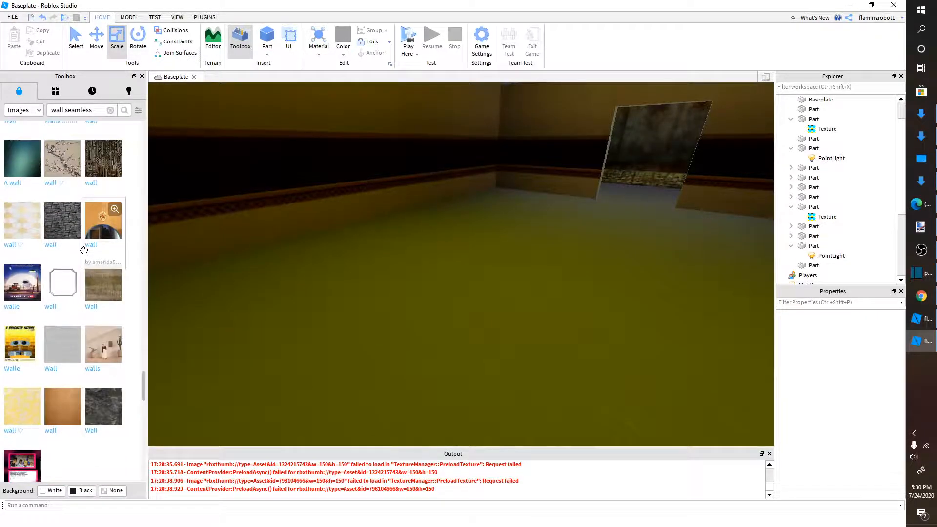
scroll(91, 247, up, 3)
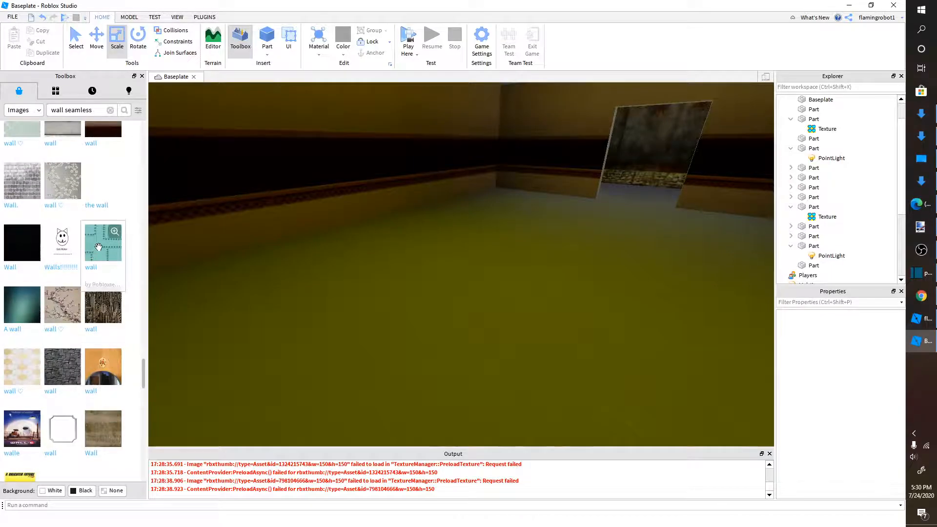
scroll(99, 247, up, 5)
scroll(98, 247, up, 5)
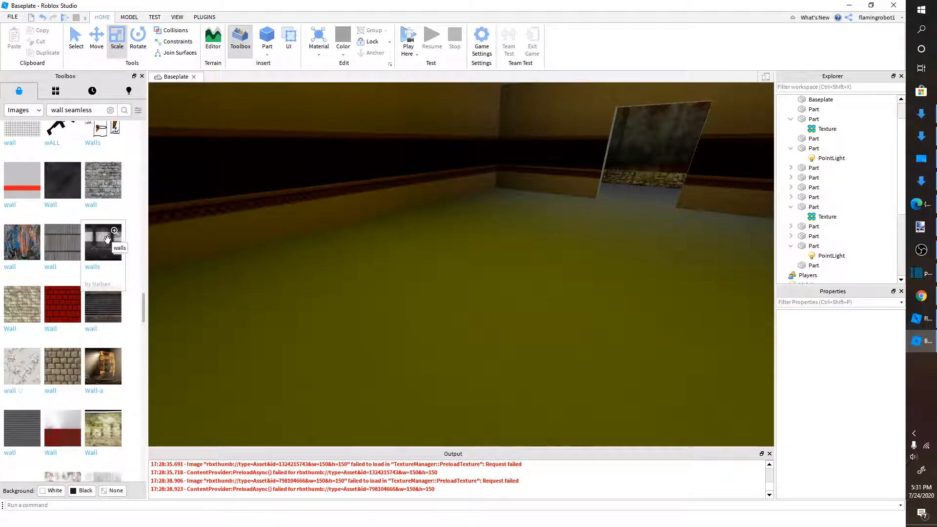
scroll(108, 237, up, 6)
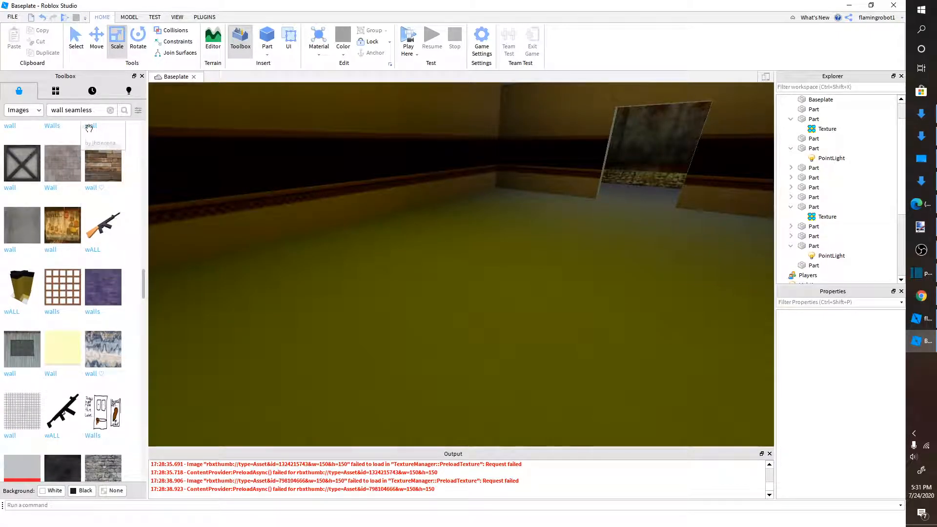
scroll(89, 128, up, 5)
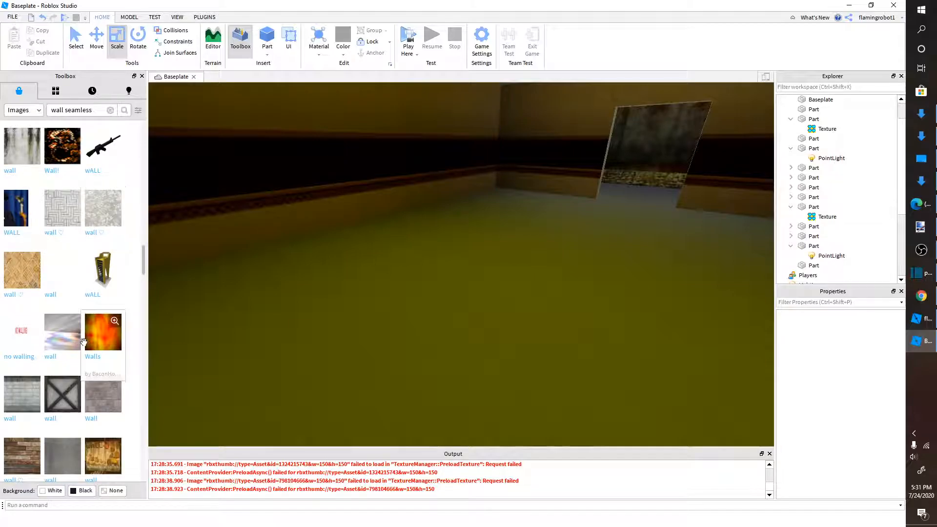
scroll(84, 340, up, 8)
scroll(62, 301, up, 10)
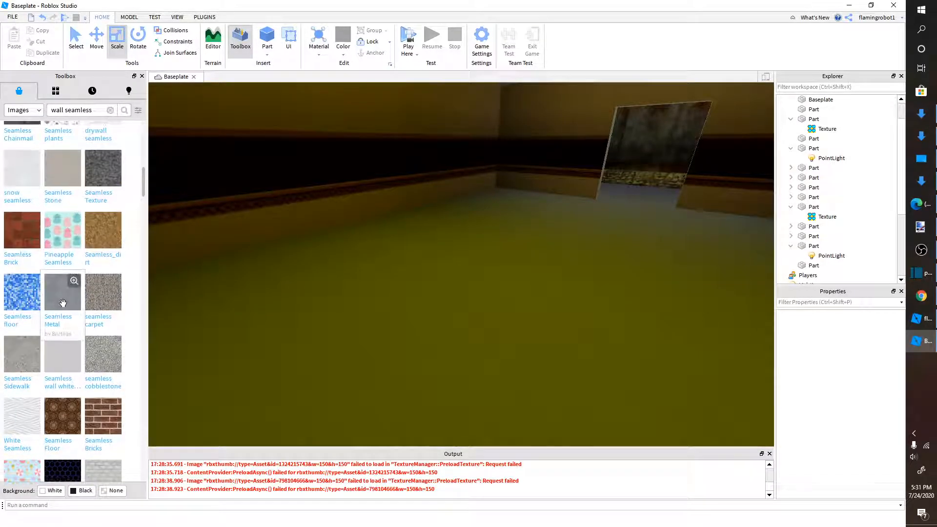
scroll(63, 303, up, 8)
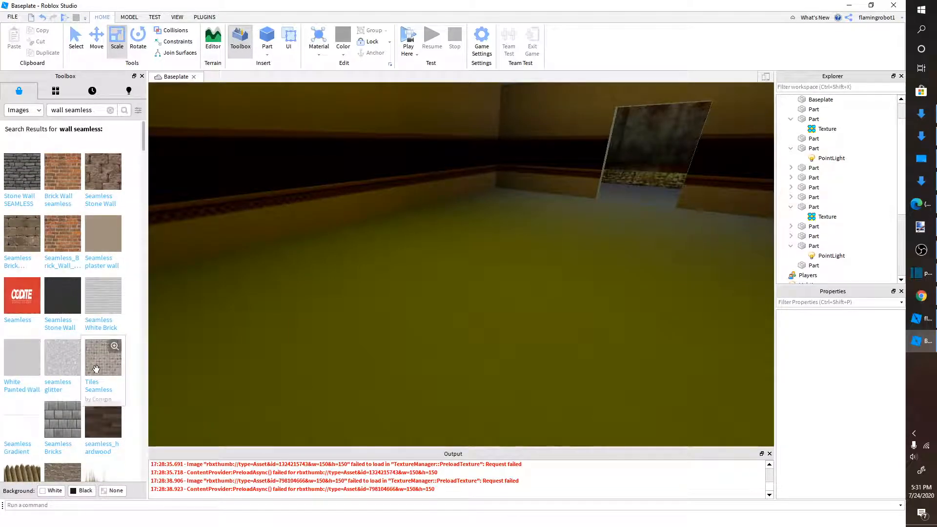
Add a Texture with image ID rbxassetid://953637945 to the room's floor and apply it to the Top face.
middle_drag(322, 355, 525, 260)
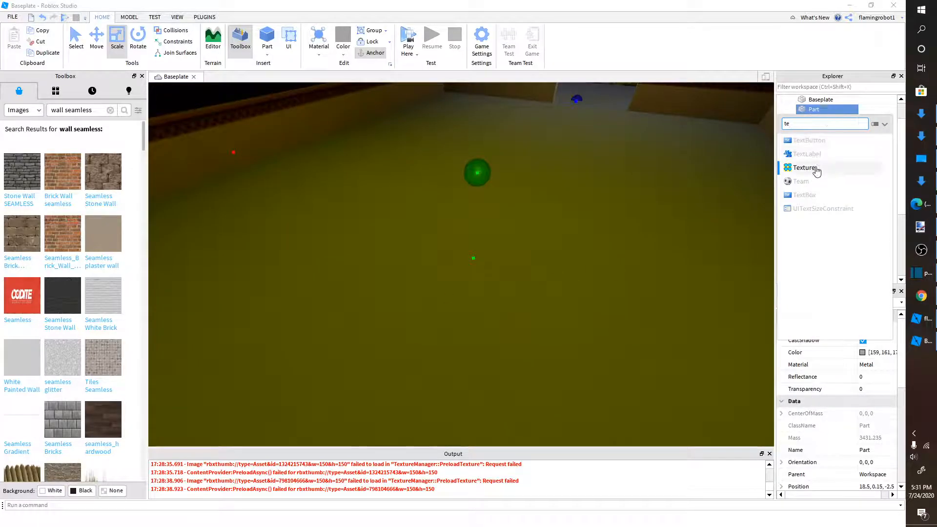
click(816, 168)
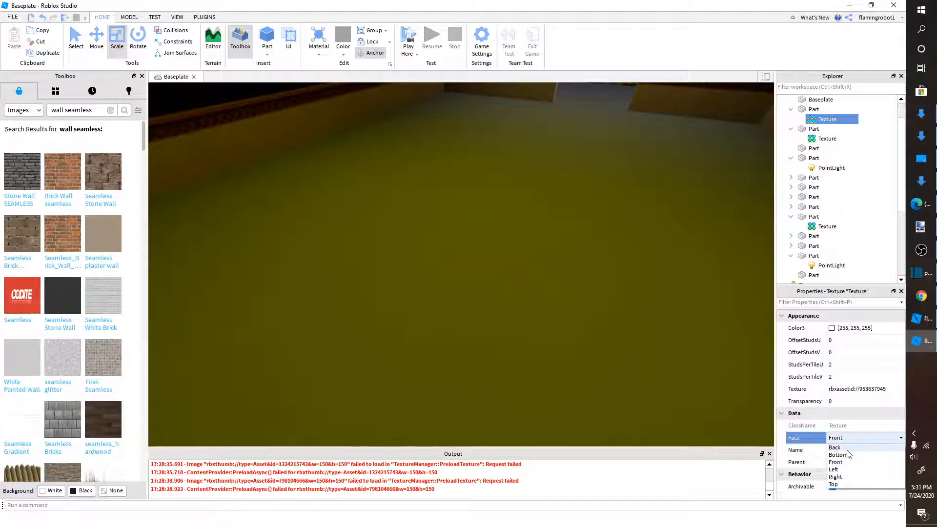
click(833, 484)
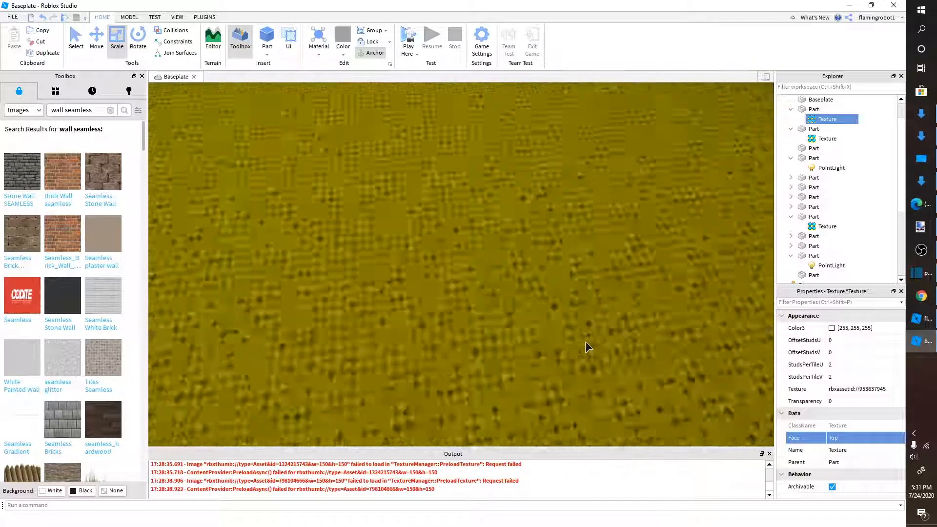
Set the floor texture's StudsPerTileU and StudsPerTileV to 3 and inspect the tiling around the room.
scroll(586, 341, down, 5)
scroll(587, 347, up, 8)
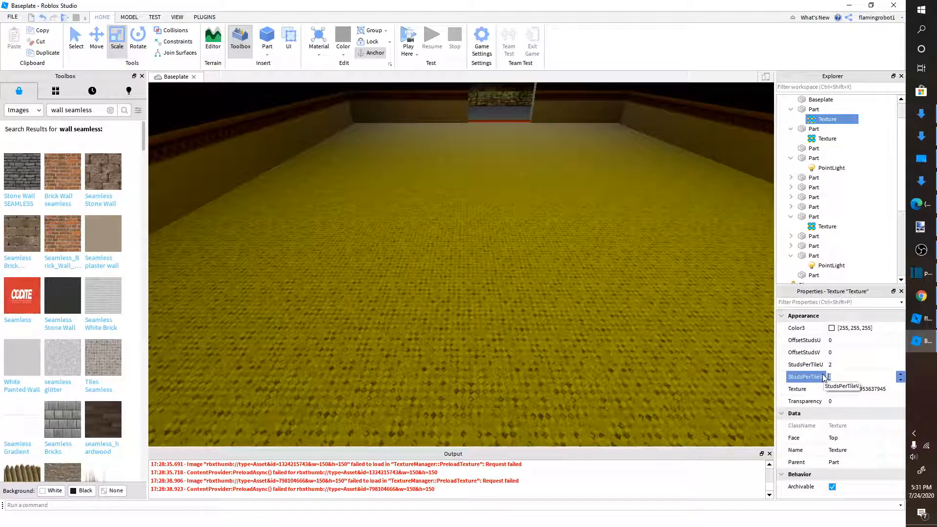
key(Return)
click(847, 365)
text(3)
key(Return)
scroll(606, 303, up, 6)
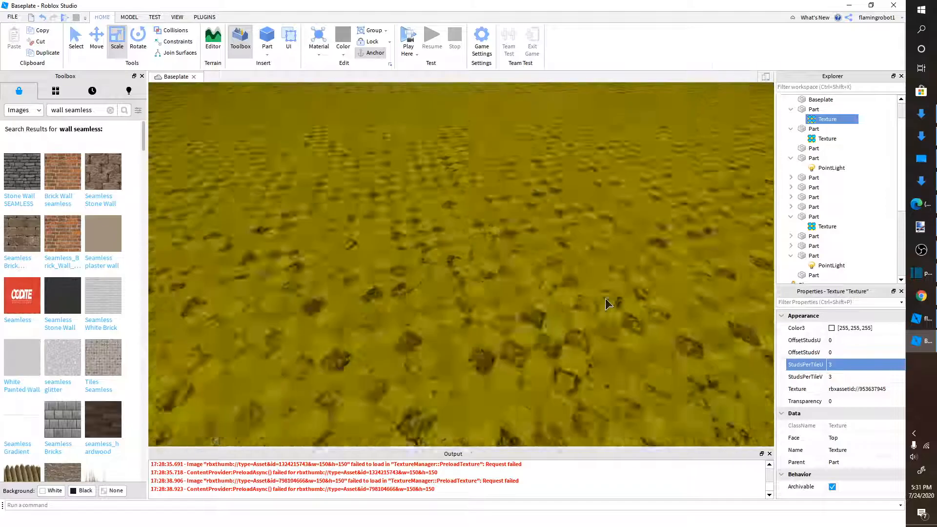
scroll(612, 300, down, 7)
right_drag(596, 291, 606, 303)
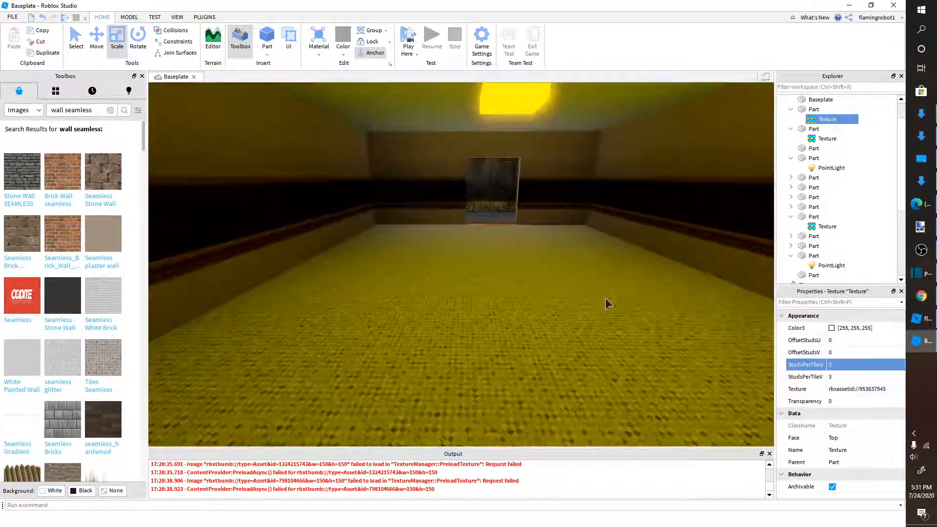
scroll(606, 299, down, 3)
scroll(607, 300, up, 5)
scroll(606, 302, down, 3)
scroll(605, 302, up, 5)
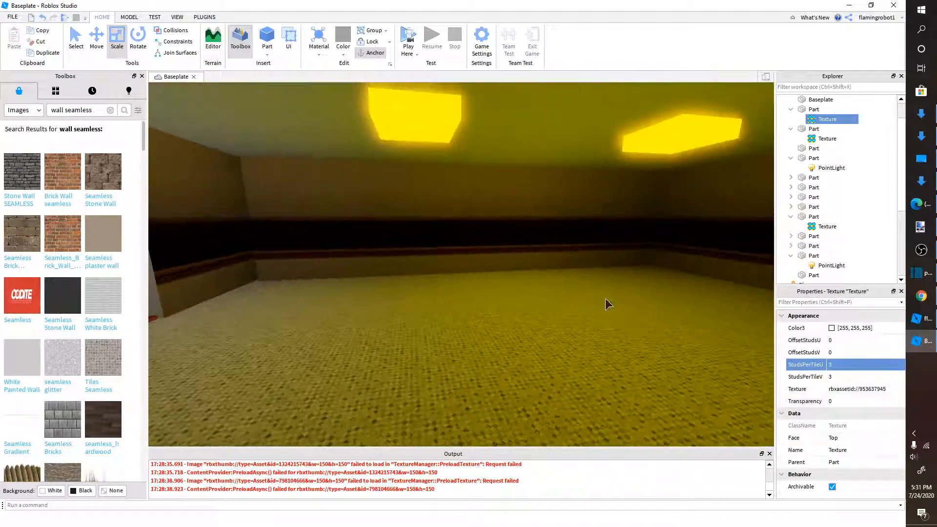
Move the yellow ceiling light along the room's ceiling towards the doorway.
right_drag(633, 191, 626, 179)
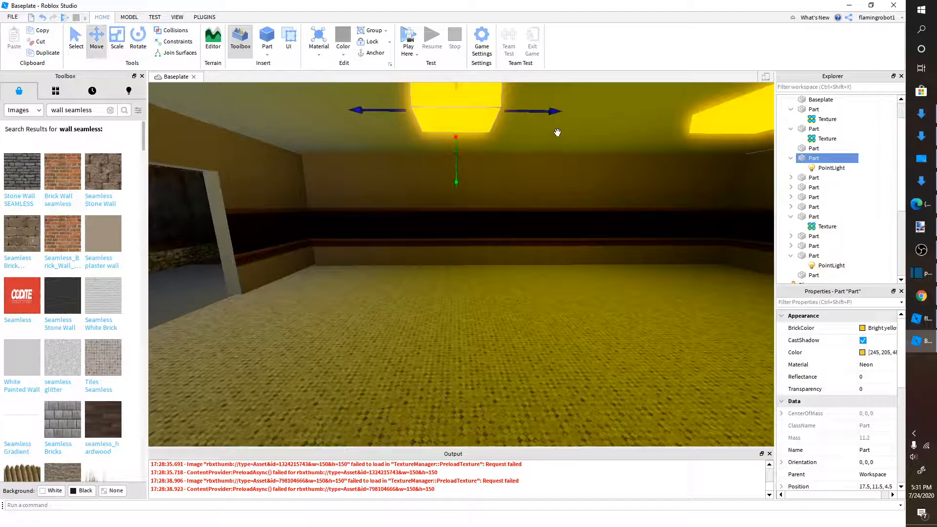
drag(557, 132, 467, 124)
right_drag(402, 140, 439, 194)
Duplicate the room's ceiling, move the copy past the doorway to Z 44.5 and rotate it to a Y orientation of 90.
click(420, 201)
key(s)
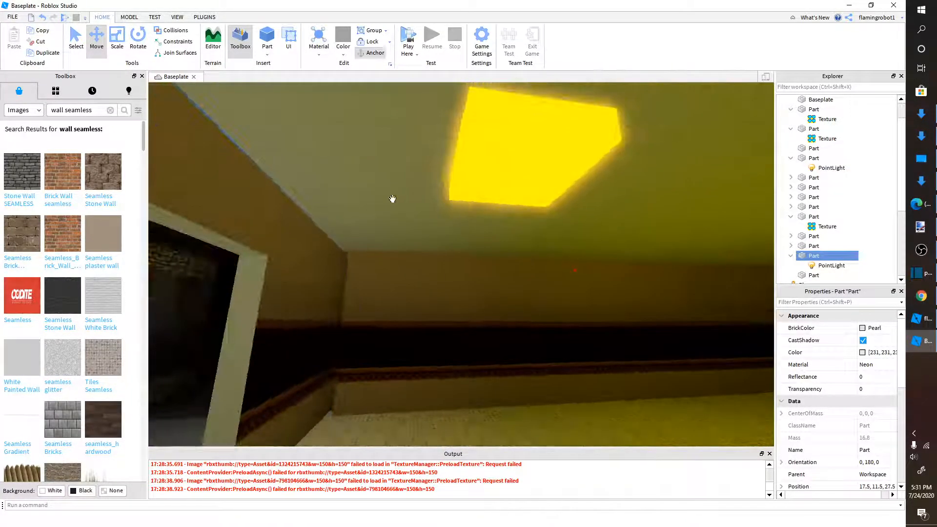
click(391, 198)
key(s)
right_drag(681, 252, 680, 256)
drag(700, 257, 475, 216)
key(s)
right_drag(476, 215, 426, 214)
key(s)
key(w)
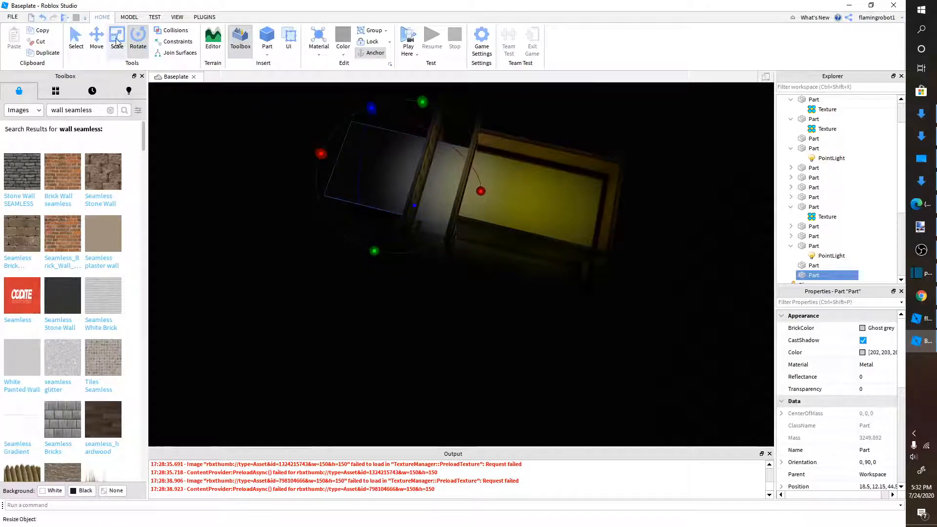
Scale the ceiling copy from both sides so that it covers the corridor beyond the doorway.
key(e)
ctrl+drag(414, 129, 464, 161)
key(w)
key(w)
right_drag(468, 162, 467, 161)
right_drag(452, 226, 452, 226)
key(s)
key(w)
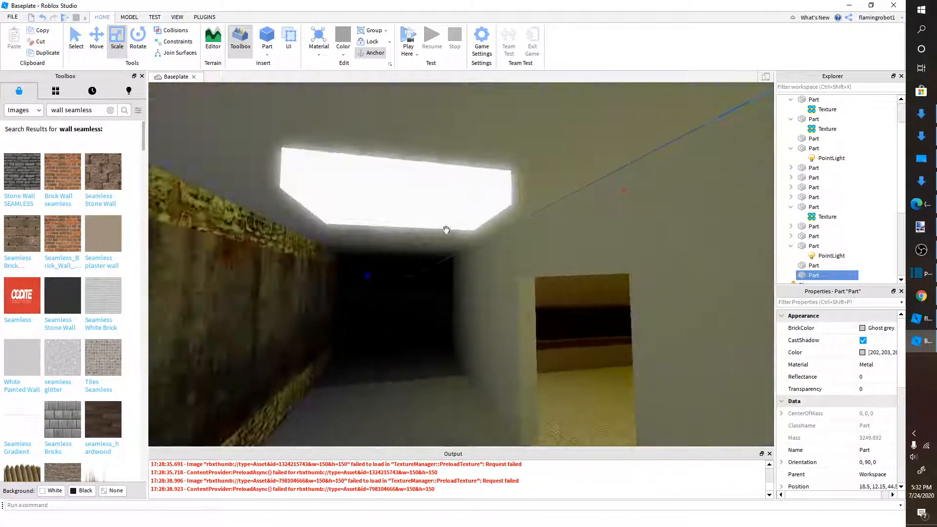
Duplicate the white corridor light and move the copy along the corridor to X -12.5.
click(452, 224)
key(ctrl+d)
key(w)
drag(382, 184, 351, 239)
right_drag(351, 240, 352, 239)
drag(352, 239, 351, 241)
right_drag(351, 241, 347, 239)
key(s)
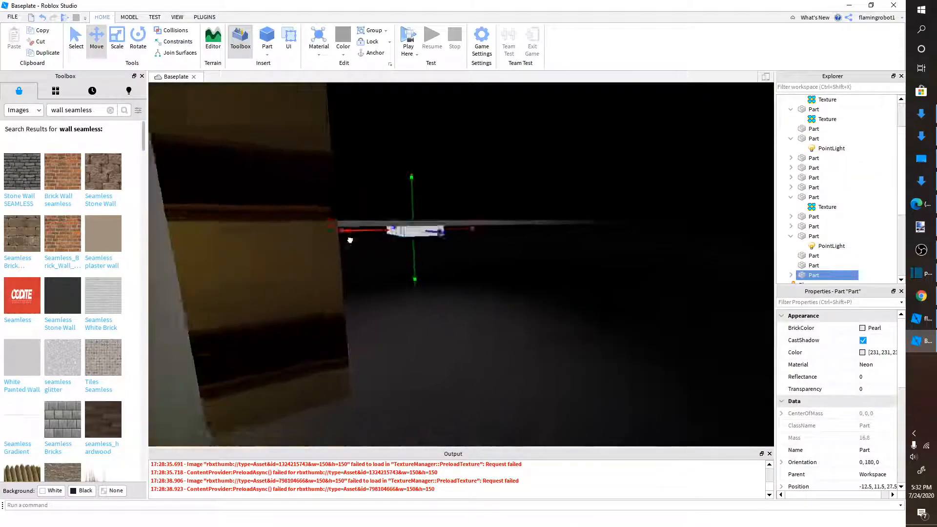
Duplicate the corridor light repeatedly and space the copies along the corridor, the last one at X -87.5.
key(ctrl+d)
key(d)
drag(418, 234, 582, 229)
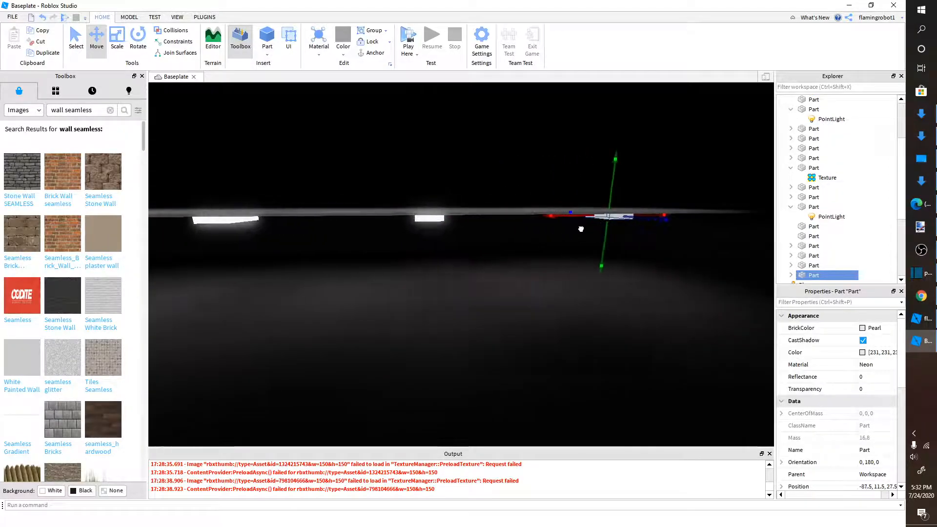
Duplicate the corridor's textured outer wall, turn the copy around and move it to Z 21 on the doorway side.
right_drag(562, 223, 563, 223)
click(496, 258)
key(w)
right_drag(497, 257, 454, 248)
click(493, 253)
key(w)
key(ctrl+d)
key(ctrl+r)
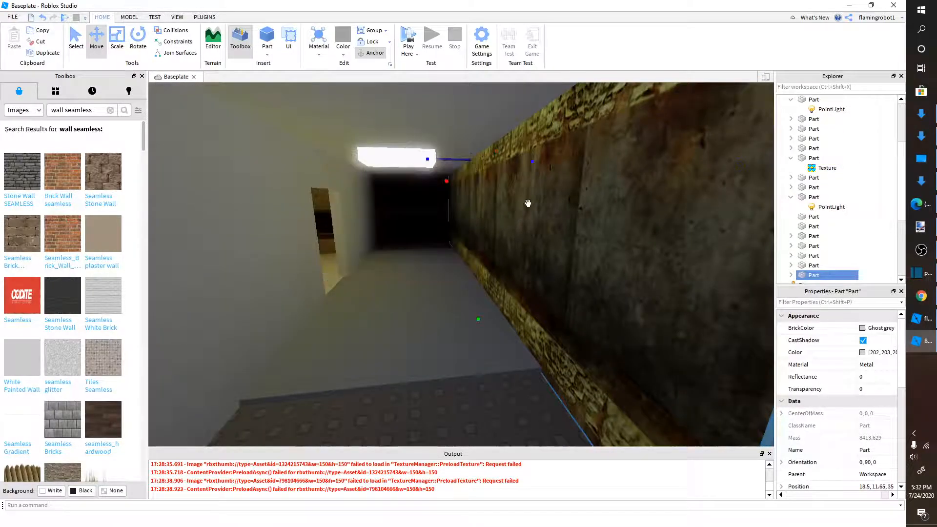
drag(459, 160, 347, 169)
right_drag(347, 170, 258, 96)
key(s)
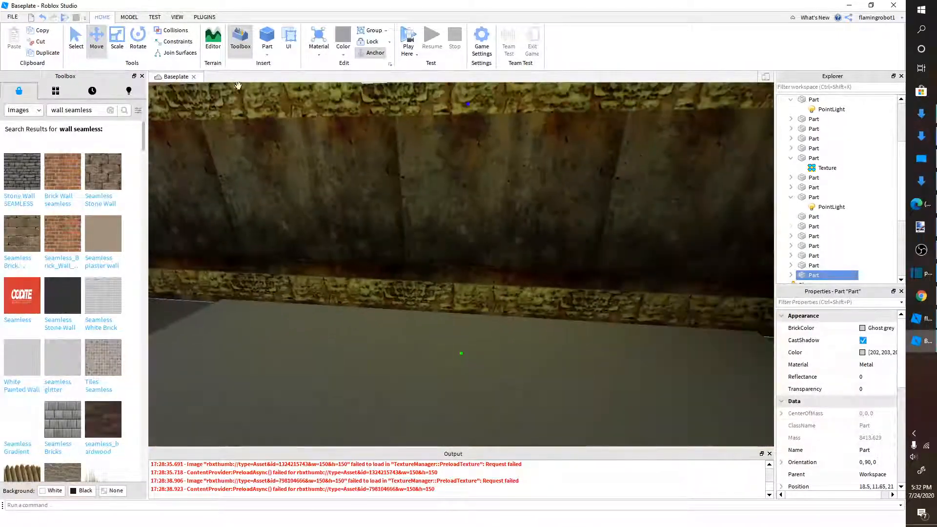
right_drag(439, 176, 577, 201)
Duplicate the wall copy again and scale the textured pieces to fit on both sides of the doorway.
drag(543, 132, 442, 151)
right_drag(439, 151, 441, 152)
scroll(518, 198, down, 2)
right_drag(517, 199, 378, 242)
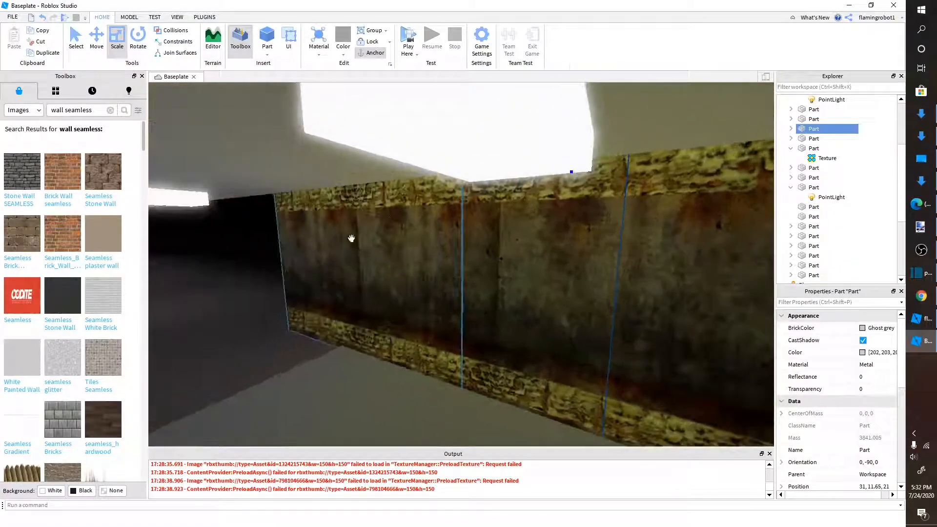
right_drag(259, 249, 220, 280)
drag(245, 215, 445, 285)
click(410, 290)
right_drag(409, 290, 519, 235)
key(a)
key(s)
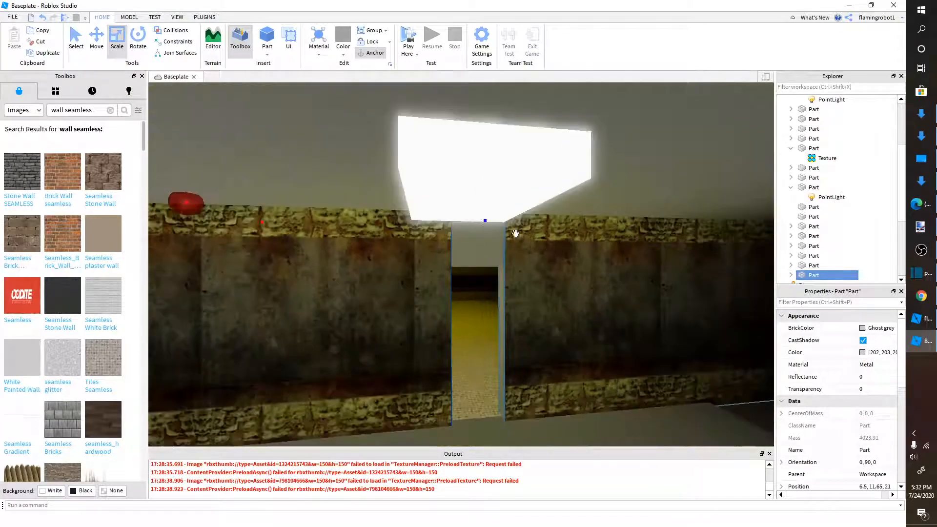
Duplicate the textured wall beside the doorway and scale the copy into a header piece above the opening.
right_drag(400, 250, 355, 378)
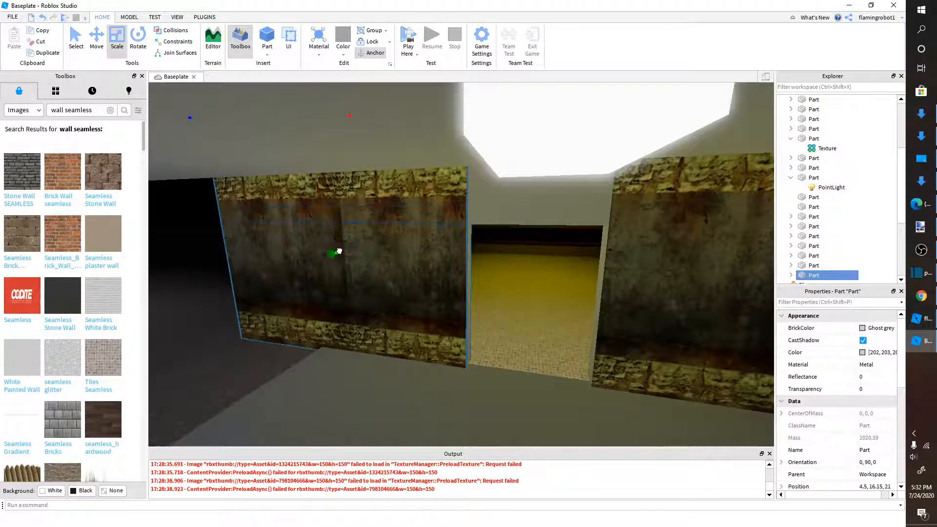
right_drag(339, 251, 426, 183)
right_drag(552, 193, 287, 177)
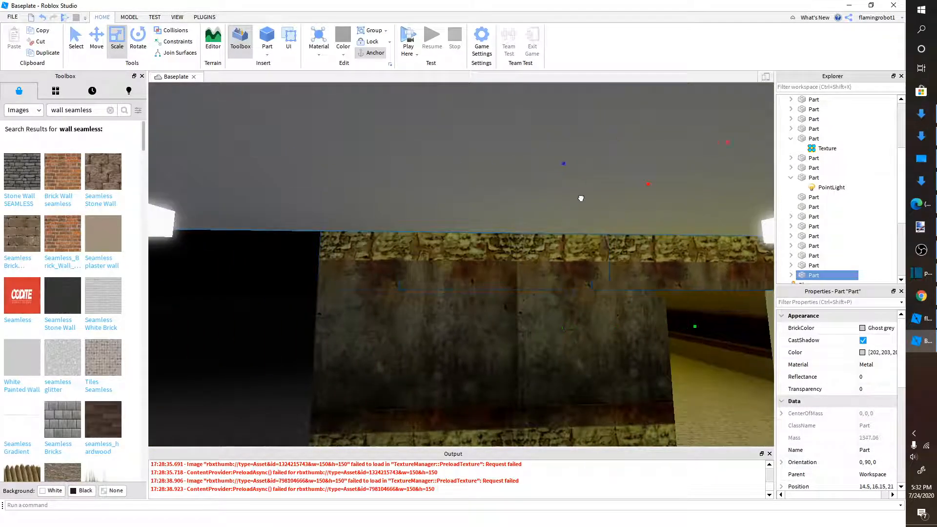
key(d)
right_drag(623, 203, 622, 206)
Select three wall pieces around the doorway together and set their Transparency to 1.
key(w)
key(s)
key(w)
key(w)
key(s)
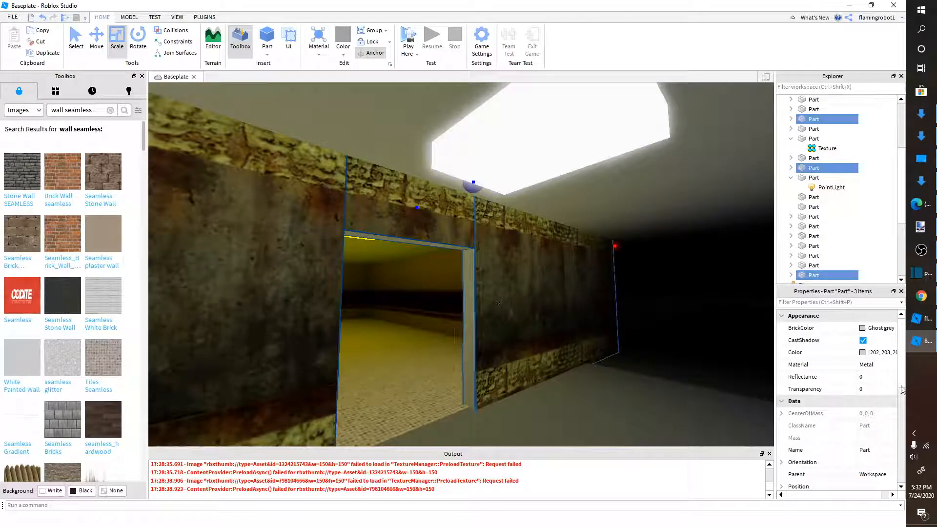
click(877, 388)
text(1)
key(a)
right_drag(517, 333, 517, 333)
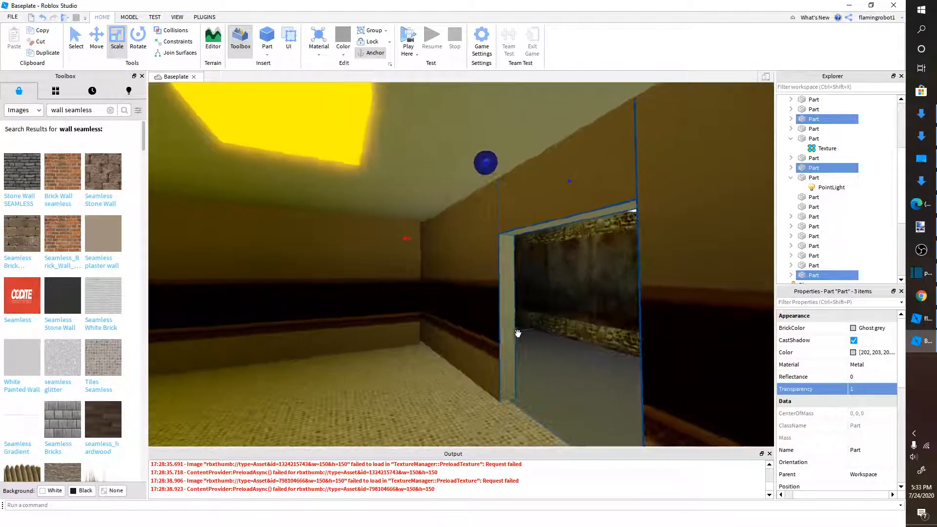
key(w)
key(d)
key(a)
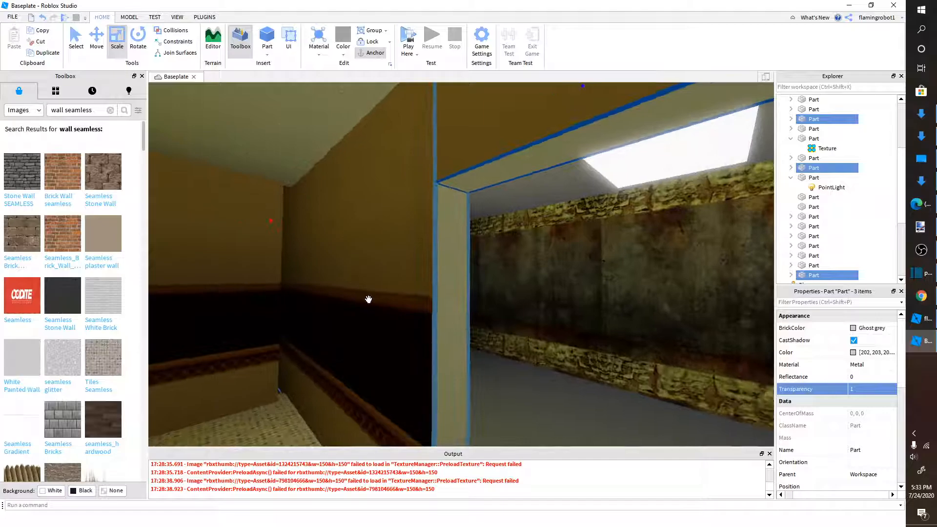
Scale the corridor's outer textured wall lengthwise until its centre is at X -35.
key(s)
key(d)
key(s)
key(d)
key(w)
click(445, 278)
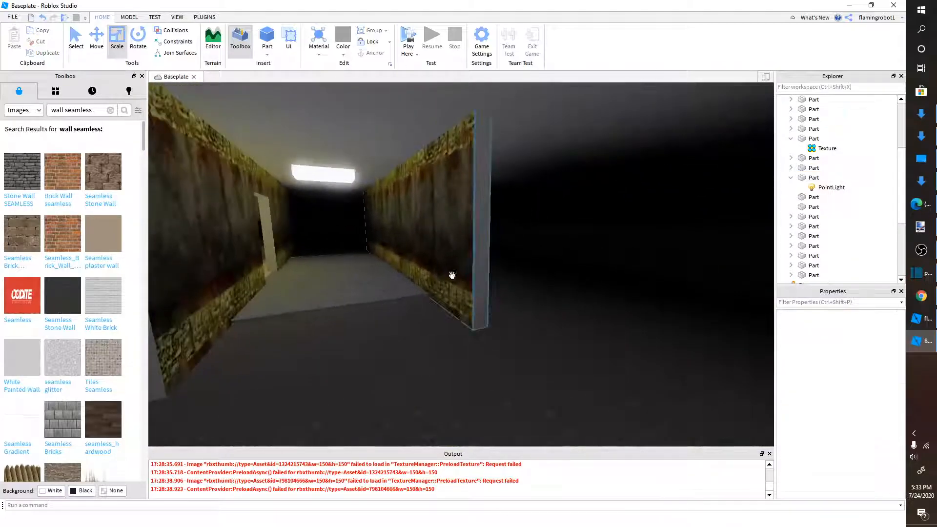
key(a)
right_drag(514, 264, 514, 263)
drag(520, 115, 569, 155)
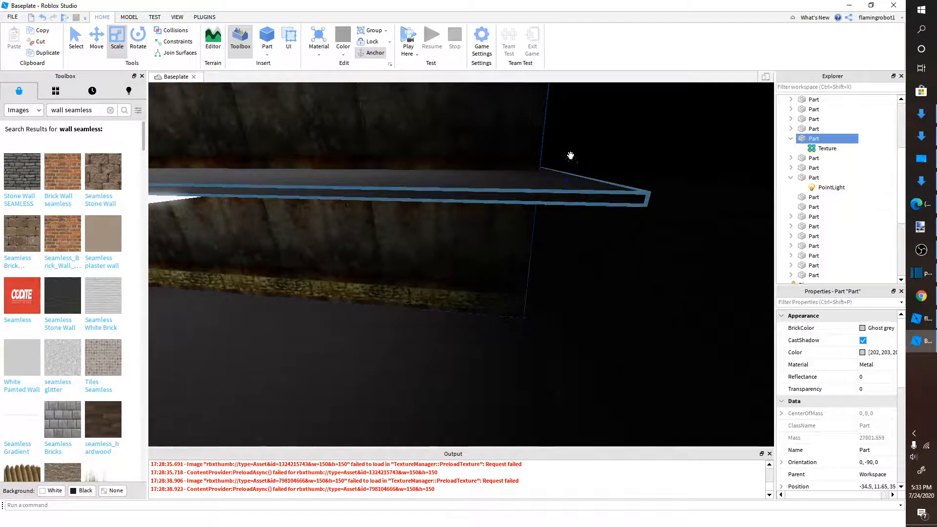
right_drag(570, 159, 570, 159)
key(w)
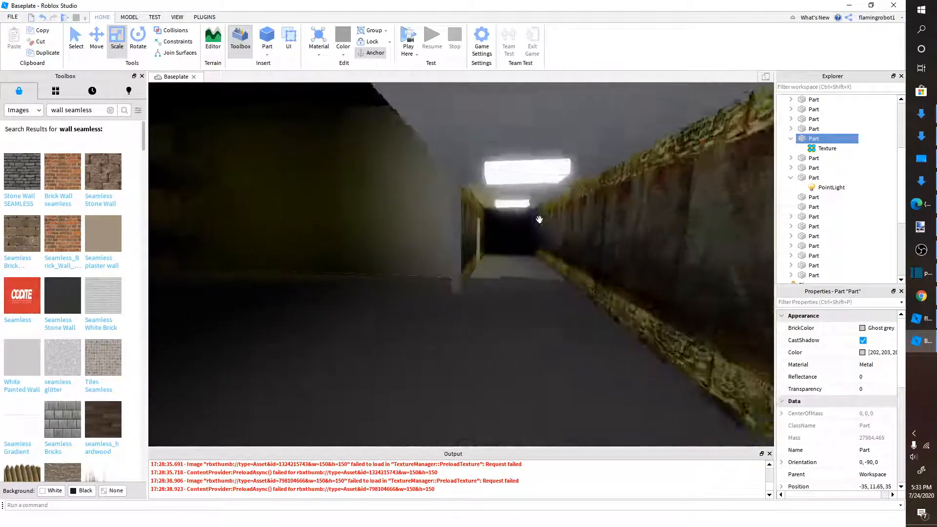
Scale the textured wall beside the doorway along the corridor until its centre is at X -49.
right_drag(451, 143, 452, 143)
key(s)
drag(454, 159, 335, 191)
mouse_move(417, 201)
right_down()
mouse_move(451, 211)
mouse_move(430, 202)
right_up()
key(w)
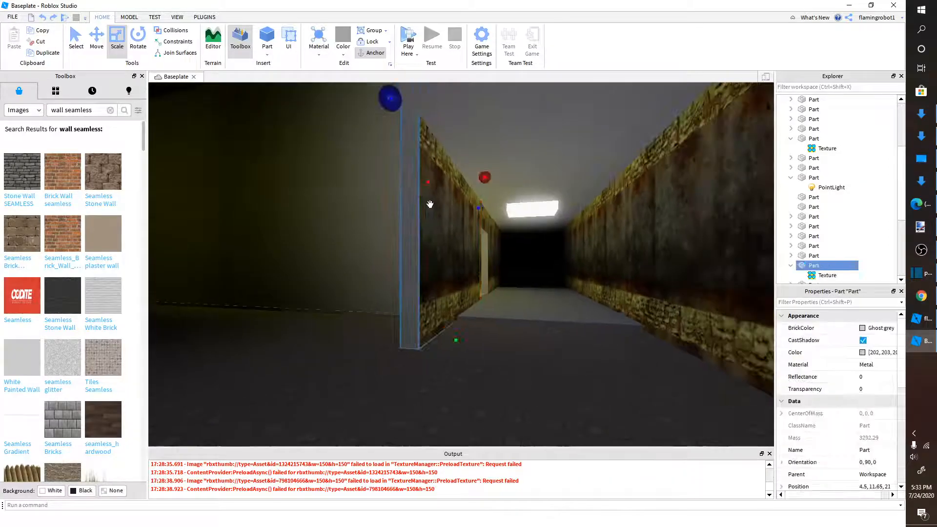
drag(394, 103, 446, 269)
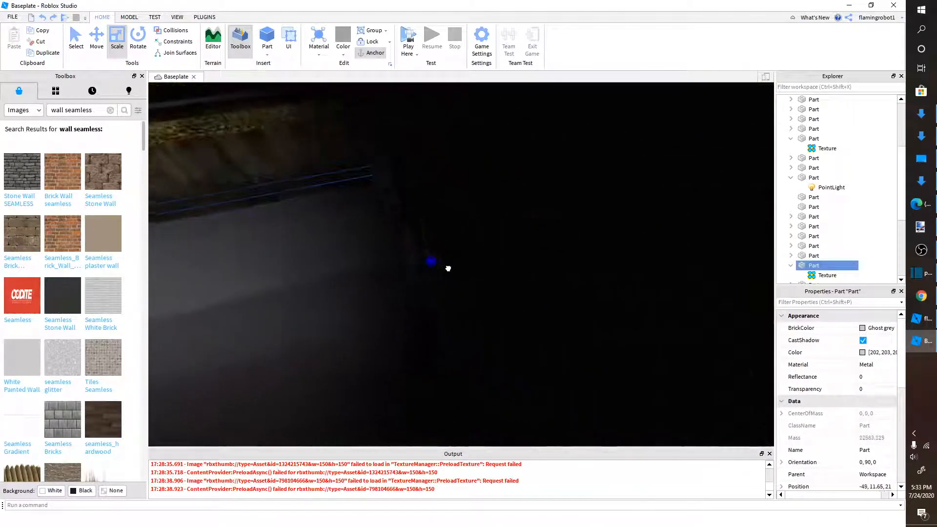
click(479, 251)
right_drag(480, 243, 472, 261)
key(w)
key(w)
Delete the plain grey floor part in front of the doorway.
click(472, 257)
drag(440, 227, 489, 278)
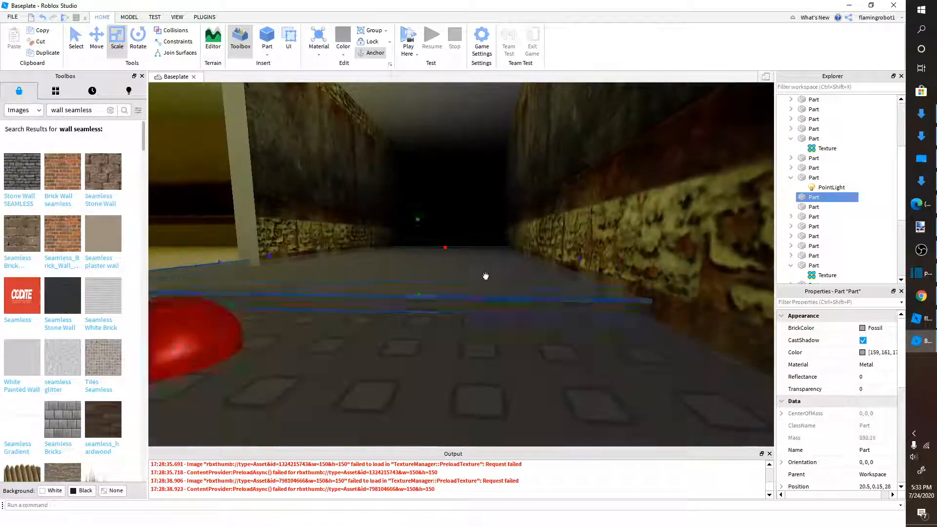
key(Delete)
Duplicate the room's tiled floor and fit the copy across the corridor at X 18.5, Z 28.
right_drag(473, 276, 458, 257)
click(444, 266)
key(ctrl+d)
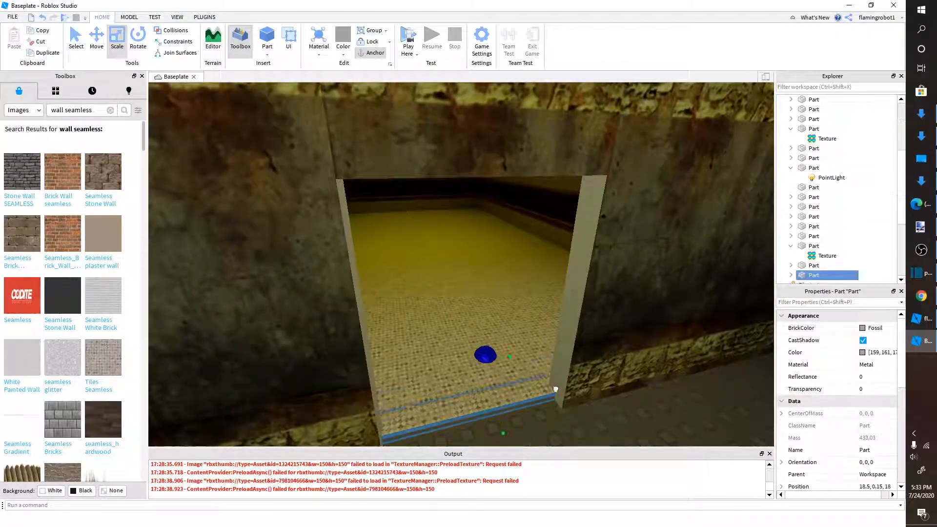
right_drag(568, 443, 472, 402)
drag(472, 401, 554, 403)
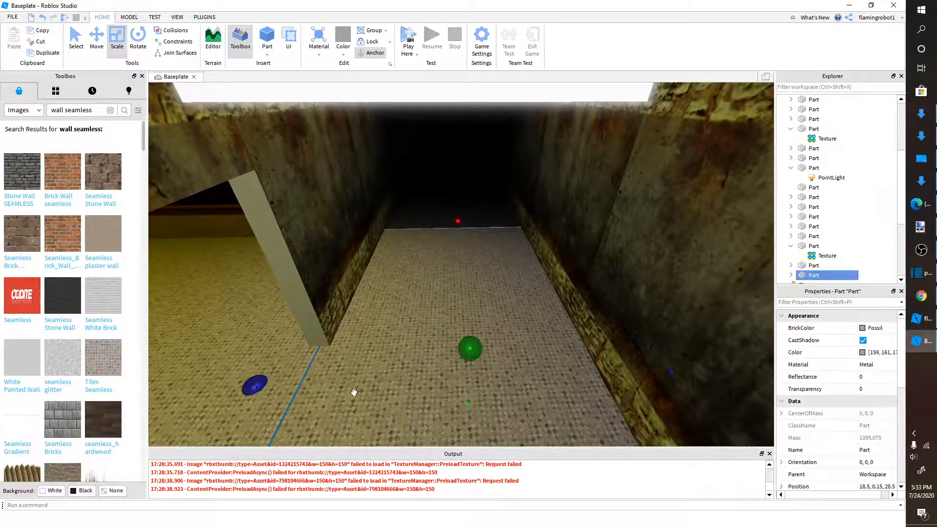
Scale the tiled floor copy lengthwise so that it covers the whole corridor.
right_drag(354, 392, 418, 260)
drag(418, 260, 411, 231)
scroll(411, 231, up, 3)
right_drag(411, 242, 473, 319)
drag(446, 313, 473, 264)
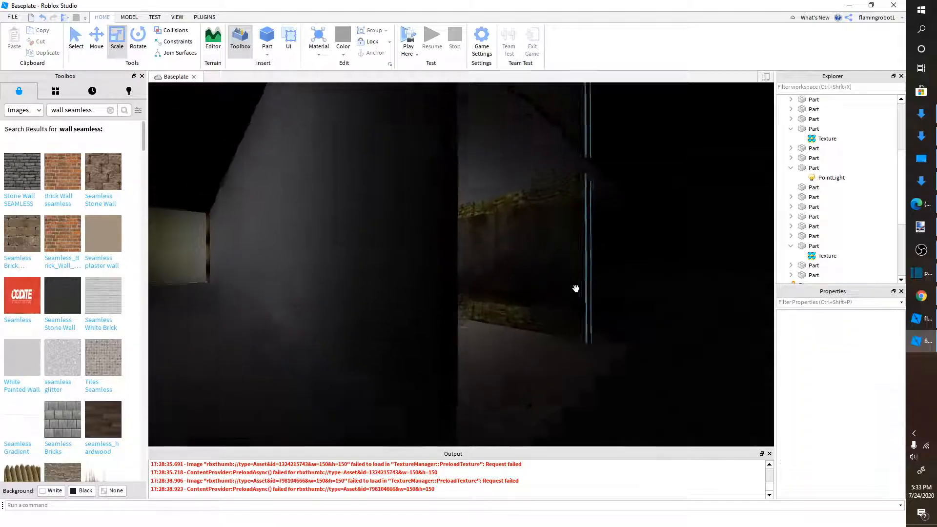
Widen the corridor ceiling sideways so that its centre is at Z 42.5.
right_drag(471, 246, 472, 246)
key(d)
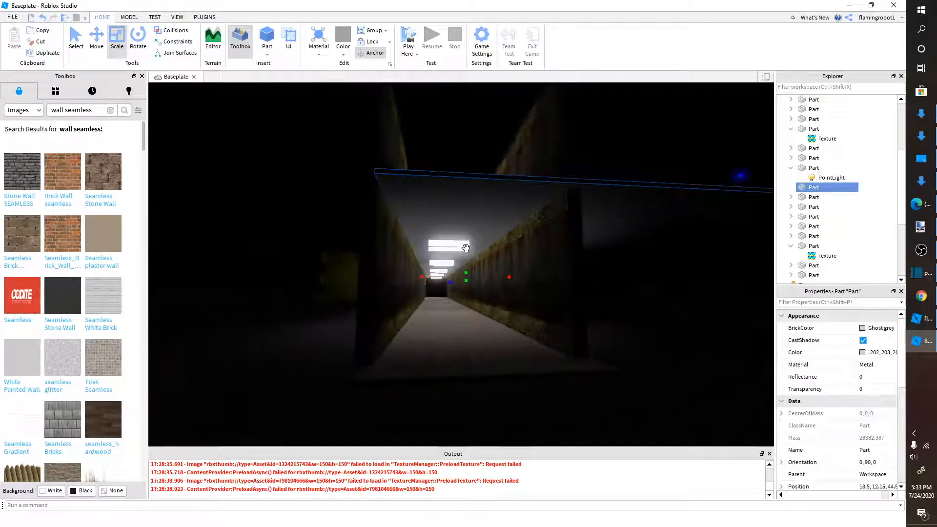
drag(421, 276, 410, 276)
right_drag(484, 274, 485, 274)
Duplicate the ceiling and scale the copy into a wall closing the corridor's far end at X -112.
key(ctrl+d)
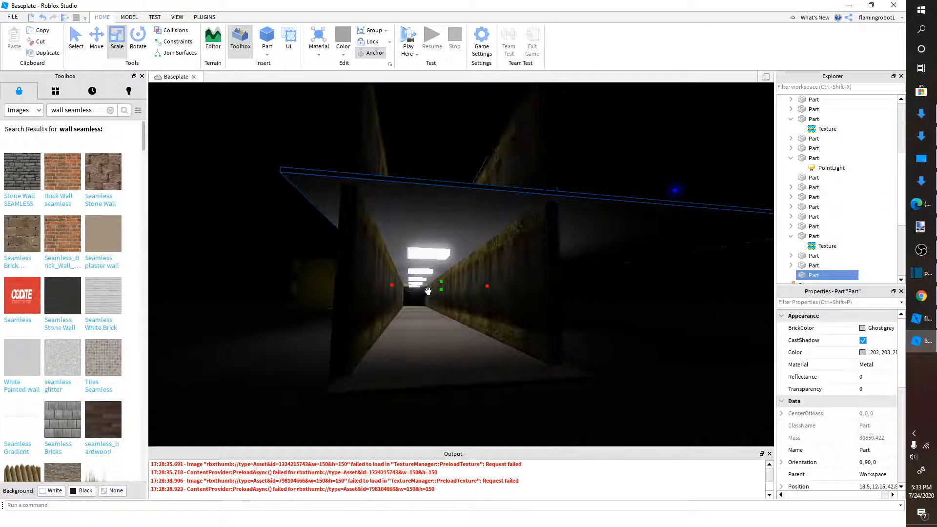
drag(534, 238, 628, 199)
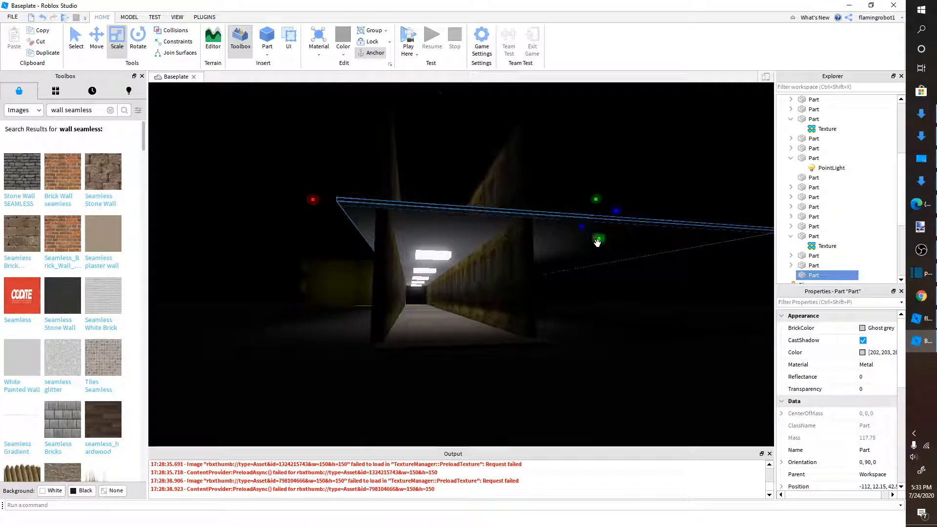
drag(600, 239, 608, 370)
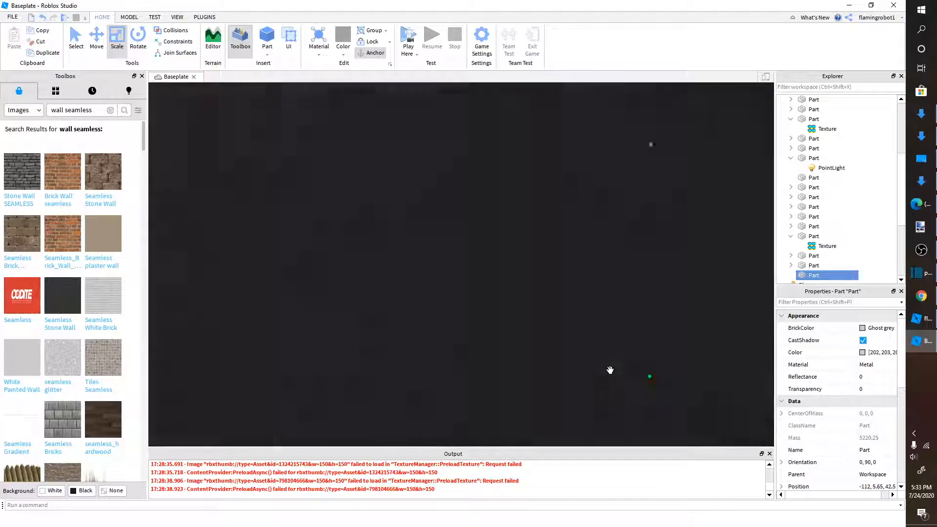
right_drag(538, 326, 550, 323)
Duplicate the outer textured wall, shorten the copy at X -111, rotate it and fit it across the corridor's far end.
click(388, 289)
right_drag(388, 288, 380, 291)
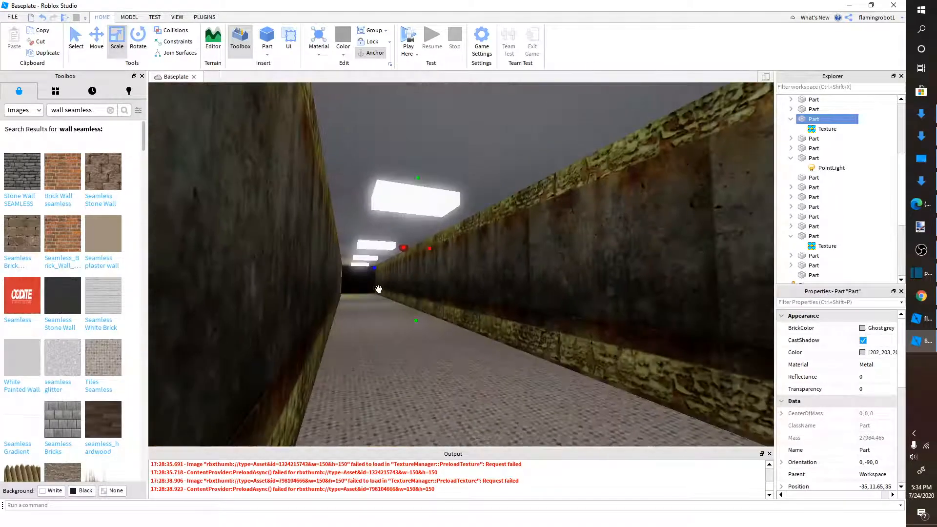
key(ctrl+d)
drag(374, 267, 738, 295)
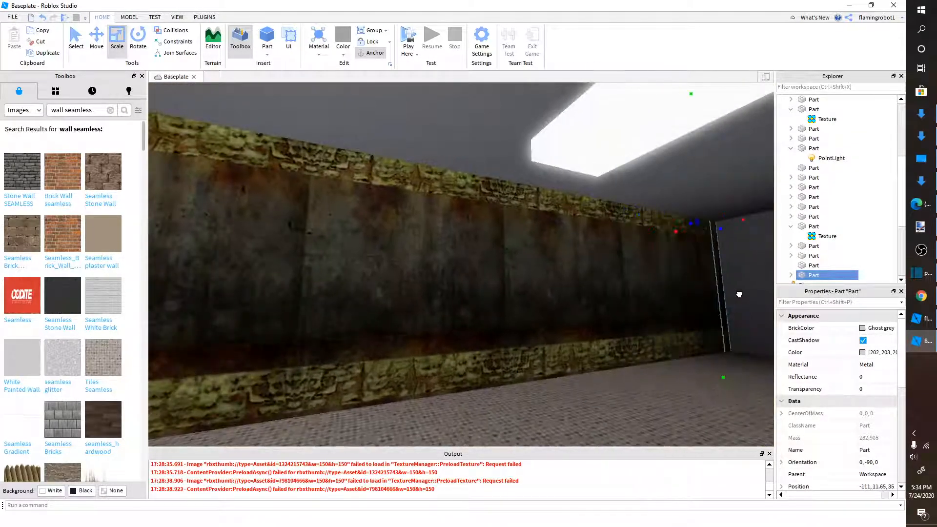
key(ctrl+r)
key(ctrl+r)
right_drag(742, 311, 674, 293)
drag(609, 247, 596, 312)
click(613, 334)
right_drag(596, 312, 613, 329)
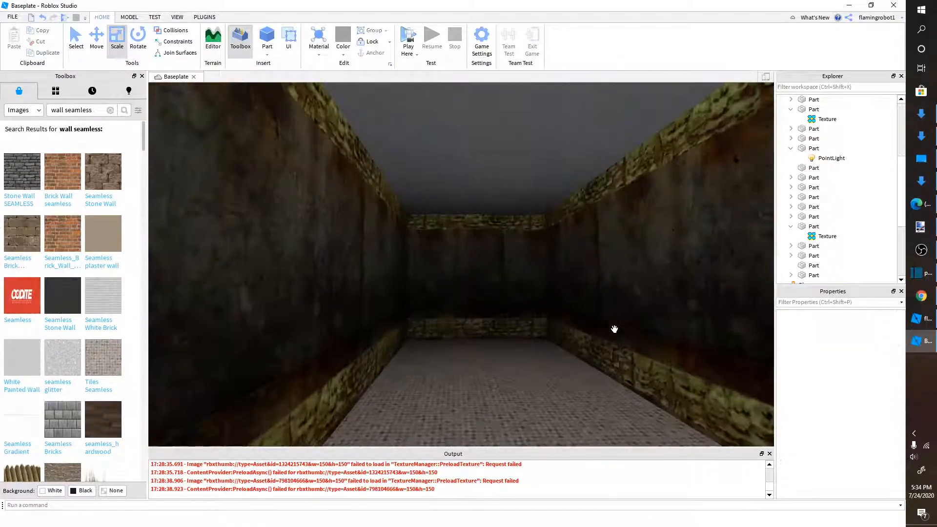
key(w)
click(690, 342)
scroll(871, 410, down, 4)
key(s)
right_drag(521, 317, 518, 319)
key(w)
key(w)
click(520, 320)
right_drag(528, 257, 527, 229)
key(w)
key(w)
key(s)
key(ctrl+d)
key(w)
key(Delete)
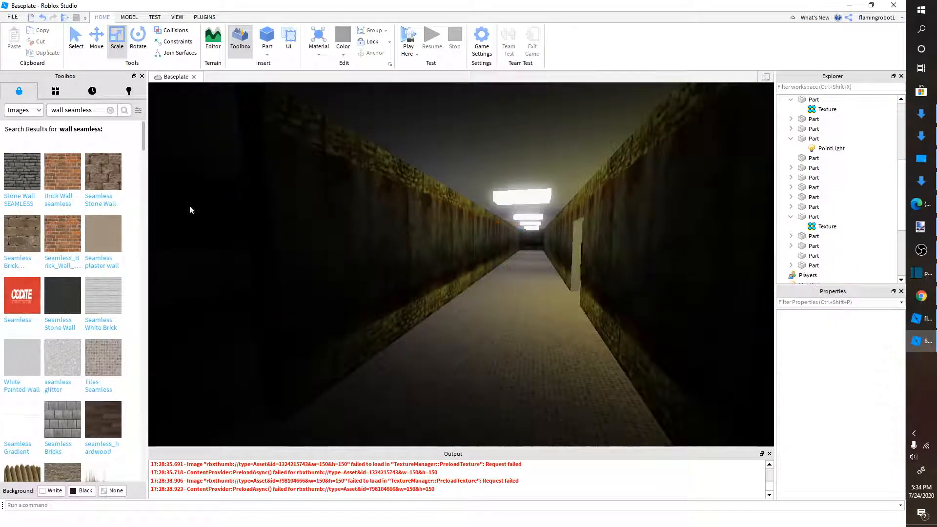
Switch the Toolbox category to Models and clear the search text.
click(24, 109)
click(17, 114)
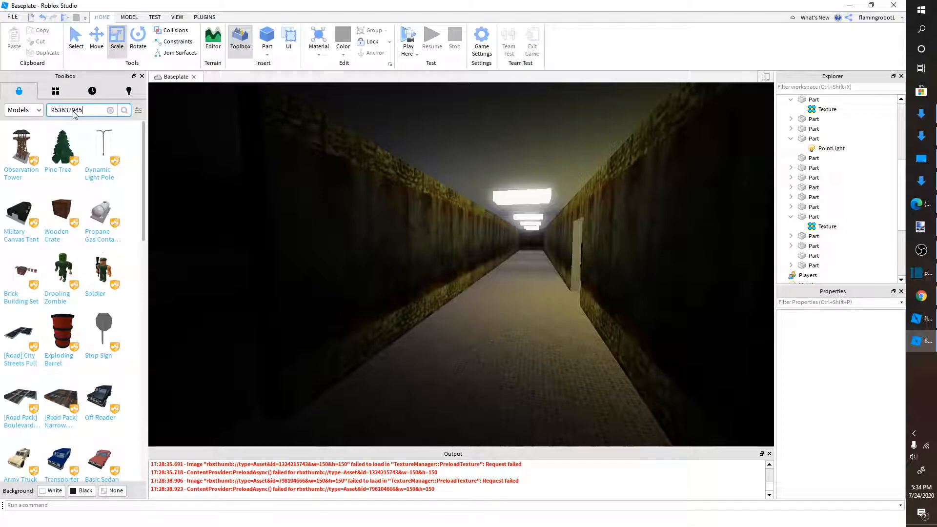
click(110, 110)
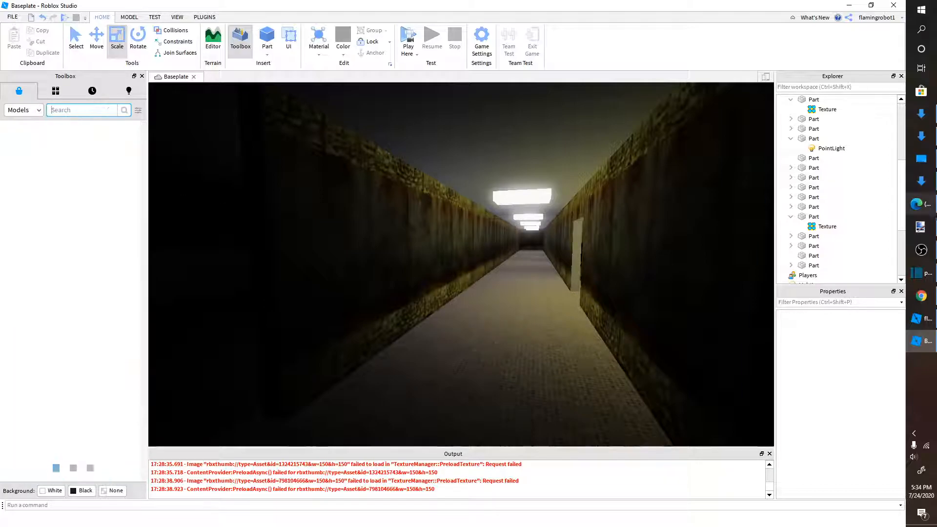
click(927, 205)
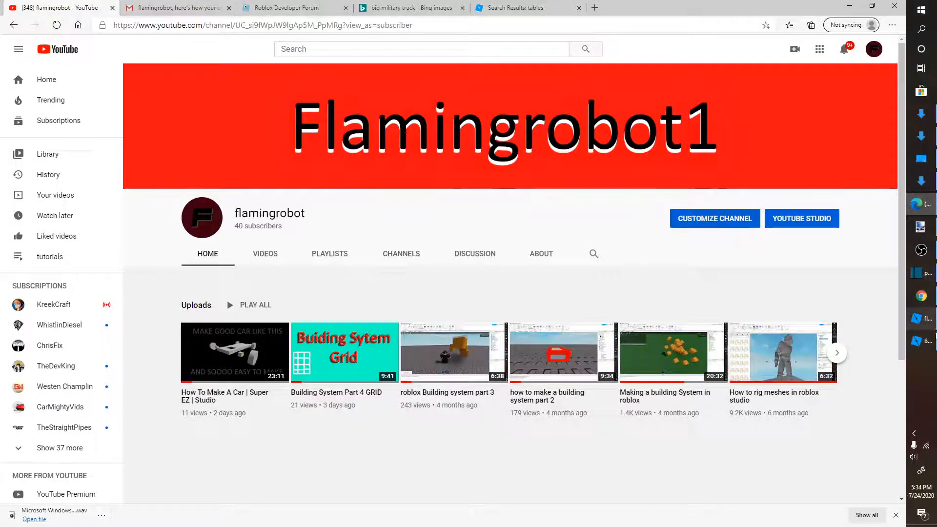
click(922, 296)
click(84, 5)
click(125, 9)
click(926, 340)
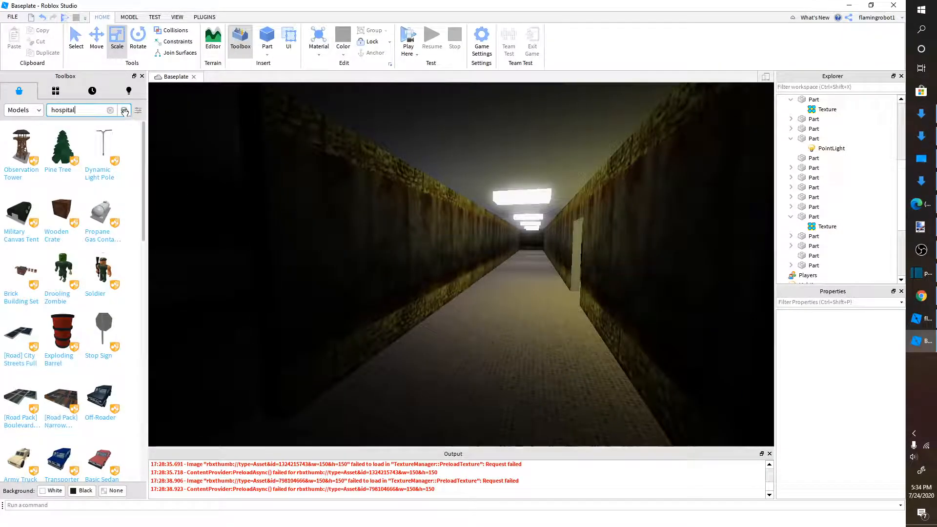
Search the Toolbox models for "hospital door" and place a door model at the corridor's open end.
text(hospital door)
key(Return)
right_drag(412, 227, 412, 226)
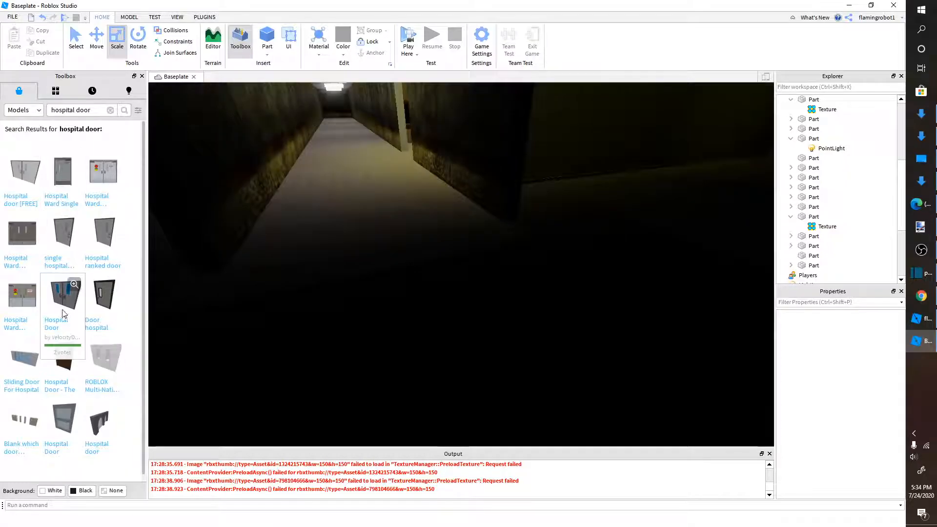
drag(302, 263, 488, 326)
scroll(488, 326, up, 3)
Duplicate the transparent doorway-side wall and scale the copy into a short wall extending past the door at X 44.
right_drag(487, 326, 452, 247)
click(435, 253)
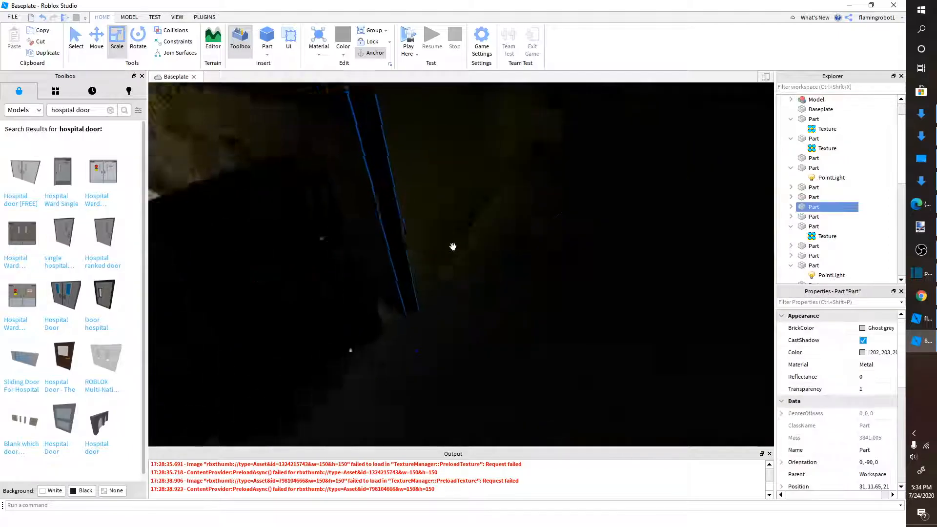
scroll(335, 202, down, 5)
scroll(272, 153, down, 2)
click(269, 160)
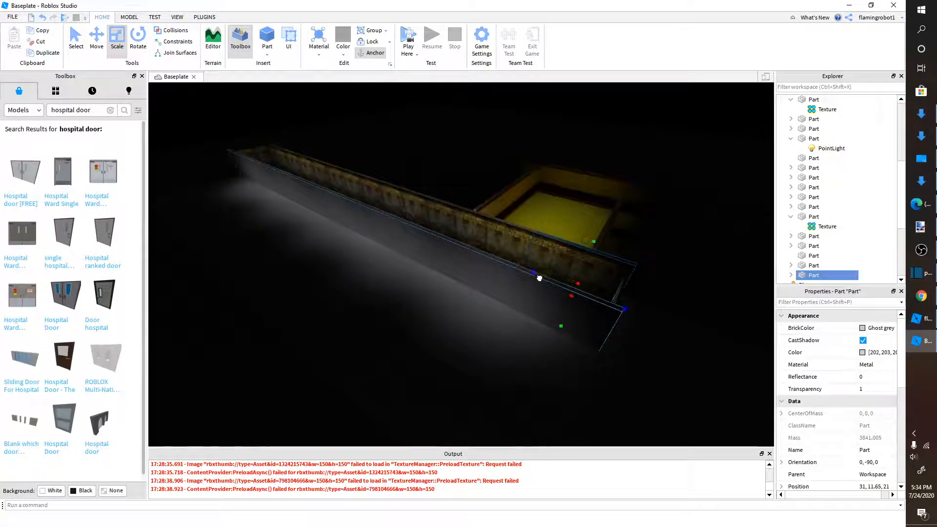
drag(535, 275, 631, 327)
scroll(631, 328, up, 4)
right_drag(630, 327, 631, 328)
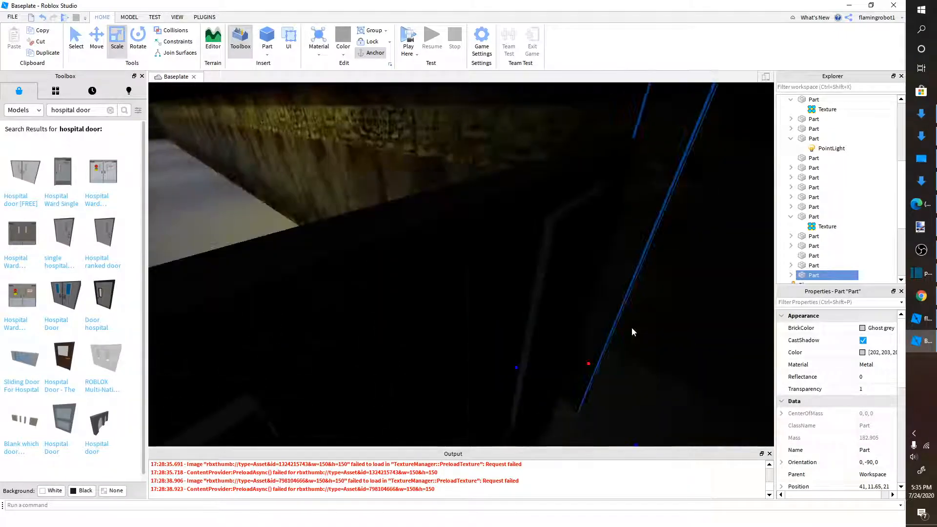
scroll(632, 327, down, 3)
drag(508, 324, 608, 353)
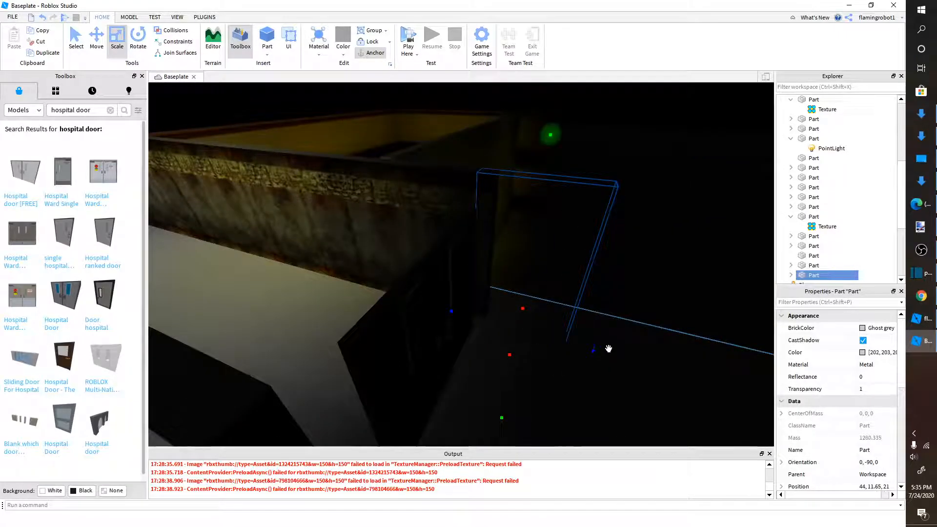
Rescale the short transparent wall copy beside the door and delete it.
drag(455, 257, 282, 265)
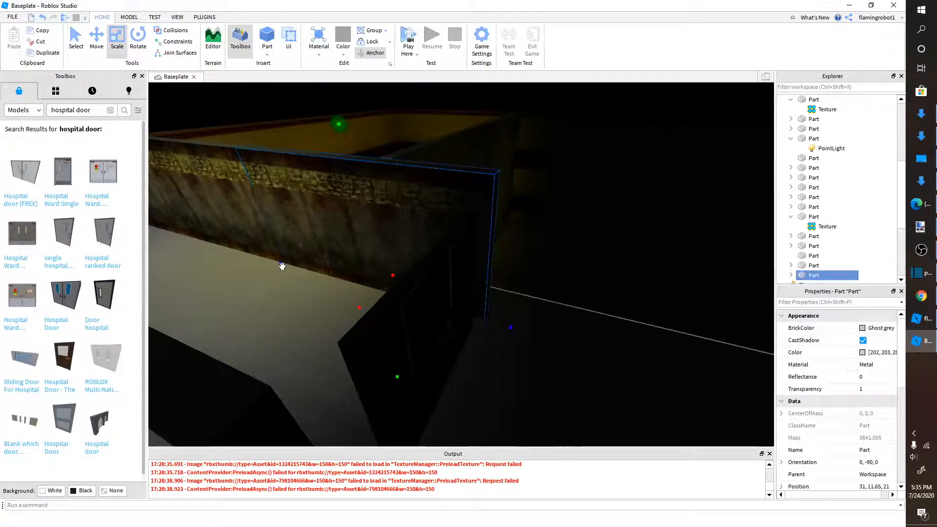
drag(515, 329, 603, 362)
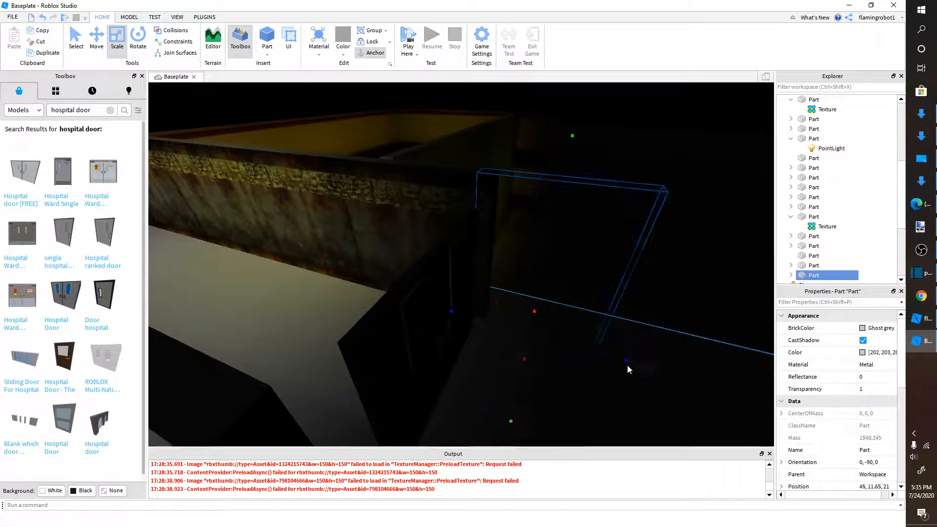
key(Delete)
key(e)
right_drag(488, 297, 324, 278)
click(446, 297)
key(ctrl+d)
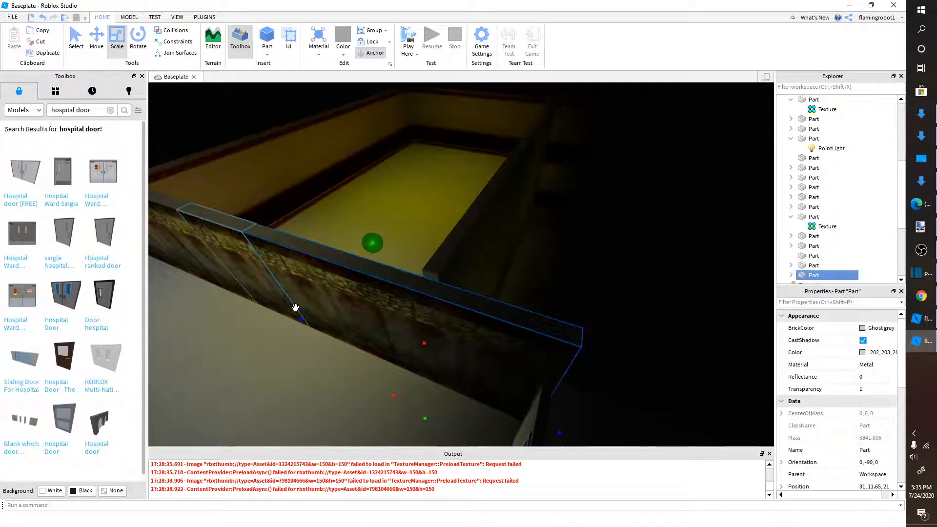
drag(512, 377, 584, 406)
right_drag(584, 407, 529, 408)
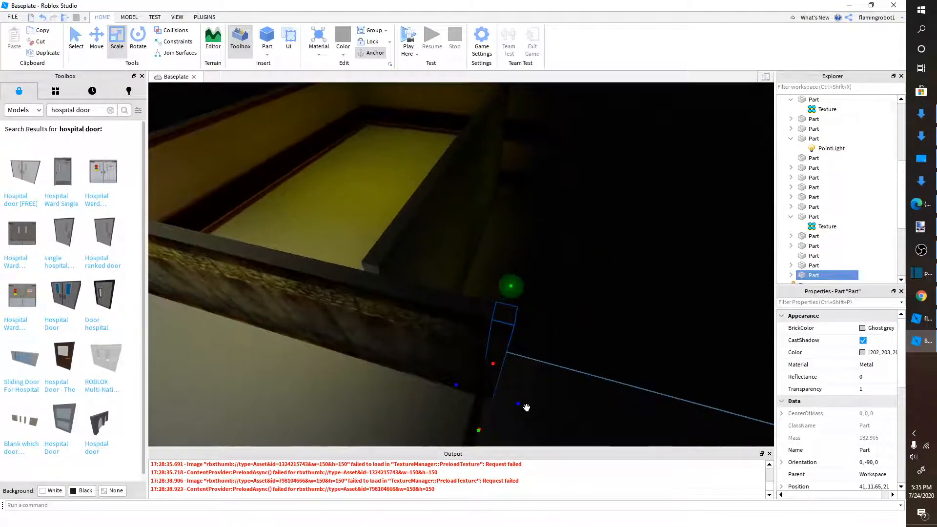
right_drag(585, 414, 666, 419)
key(Delete)
Duplicate the outer textured wall, shorten the copy at X 41 and shift it across the corridor's door end at Z 27.5.
right_drag(583, 387, 376, 205)
click(348, 251)
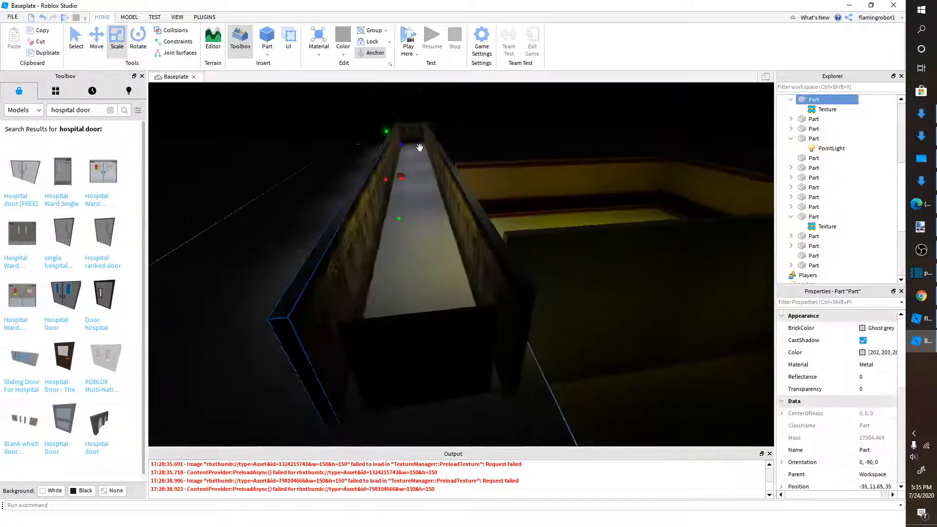
key(ctrl+d)
drag(401, 145, 387, 199)
right_drag(401, 145, 387, 199)
drag(418, 201, 526, 213)
right_drag(526, 213, 528, 215)
key(ctrl+2)
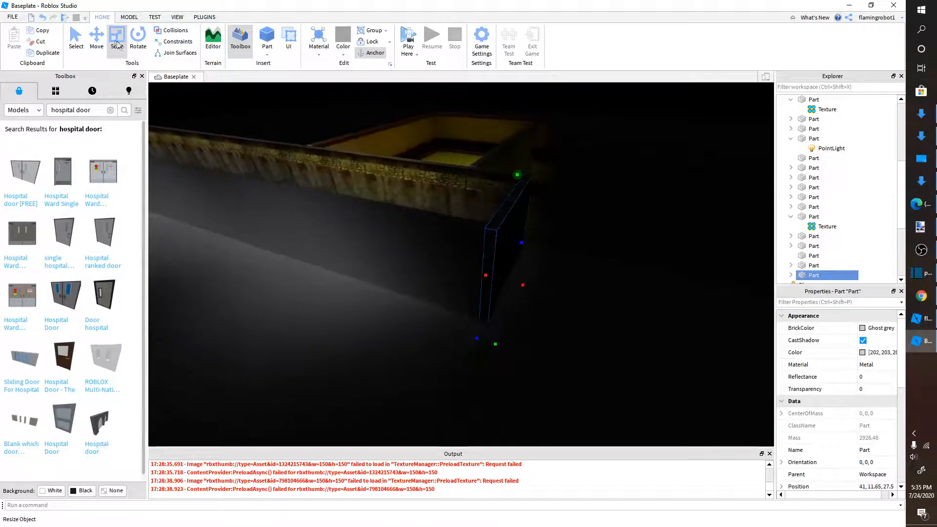
drag(555, 296, 540, 291)
Examine the corridor's interior and how the new end wall closes it off.
right_drag(529, 217, 485, 223)
scroll(516, 236, down, 5)
scroll(510, 215, up, 3)
scroll(517, 227, up, 3)
click(516, 228)
scroll(517, 228, down, 3)
scroll(483, 223, down, 5)
scroll(485, 224, up, 10)
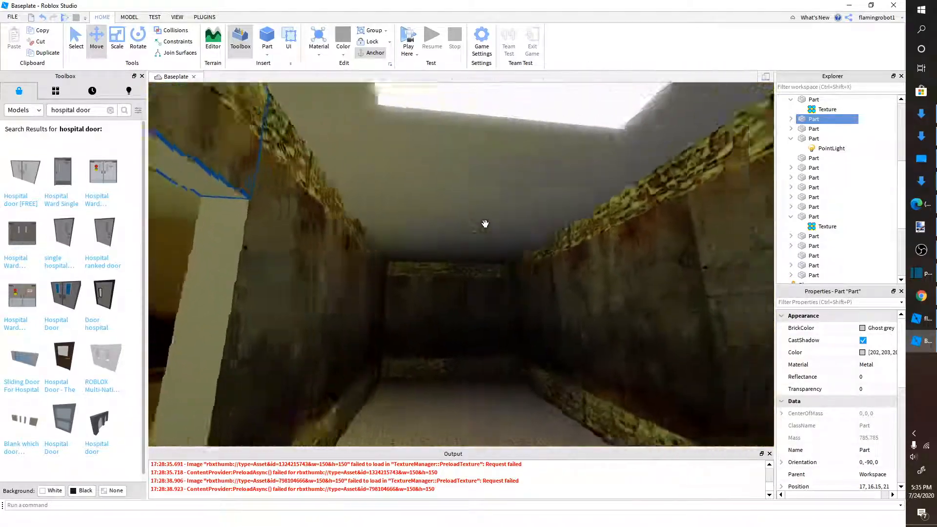
scroll(485, 224, up, 8)
Select the hospital door model and push it back toward the textured end wall.
drag(418, 213, 440, 295)
right_drag(439, 295, 392, 254)
scroll(392, 254, down, 3)
right_drag(511, 318, 480, 291)
scroll(511, 318, up, 5)
scroll(488, 253, down, 3)
drag(479, 291, 440, 217)
scroll(448, 276, up, 3)
scroll(442, 222, down, 2)
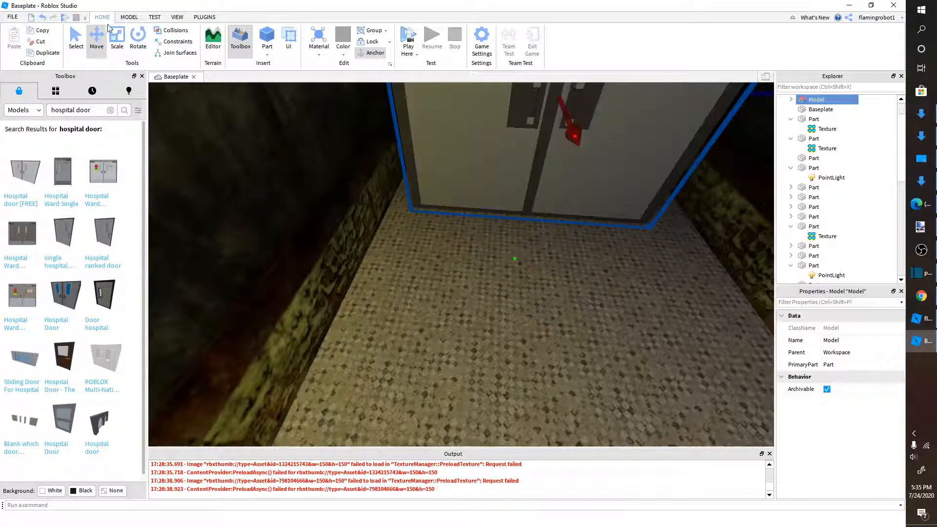
click(129, 17)
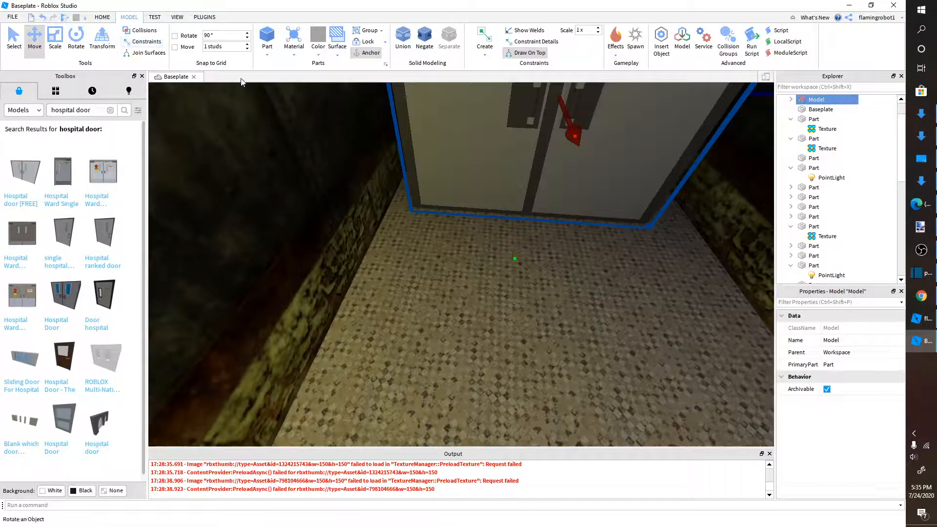
right_drag(341, 137, 449, 142)
drag(380, 153, 419, 141)
scroll(414, 144, up, 3)
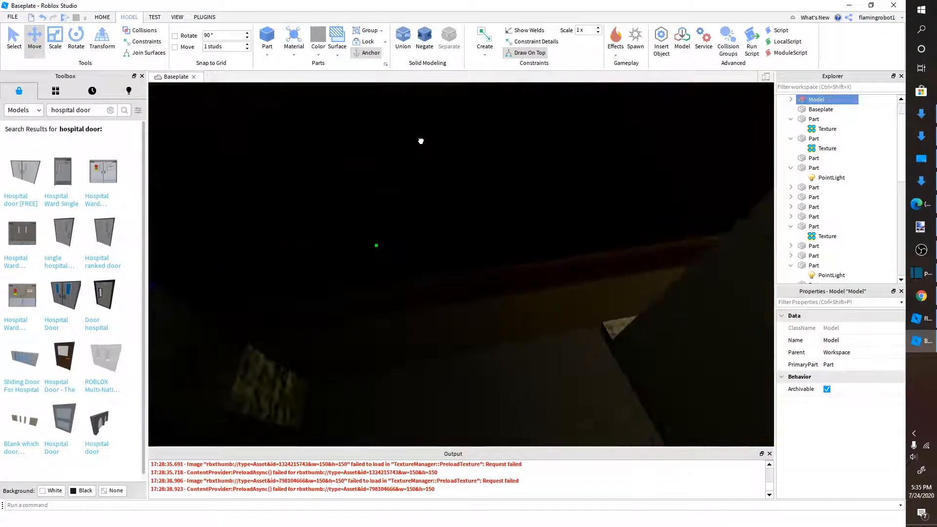
scroll(429, 157, down, 6)
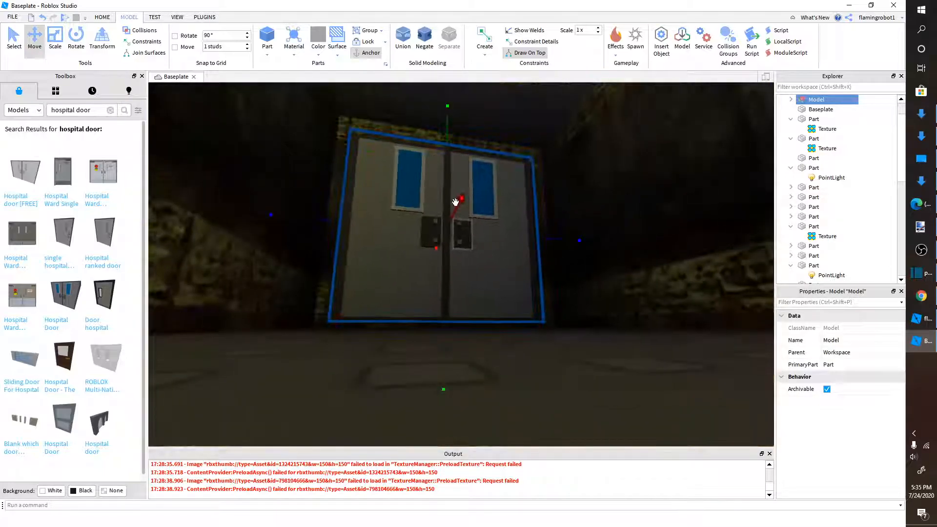
drag(455, 201, 440, 214)
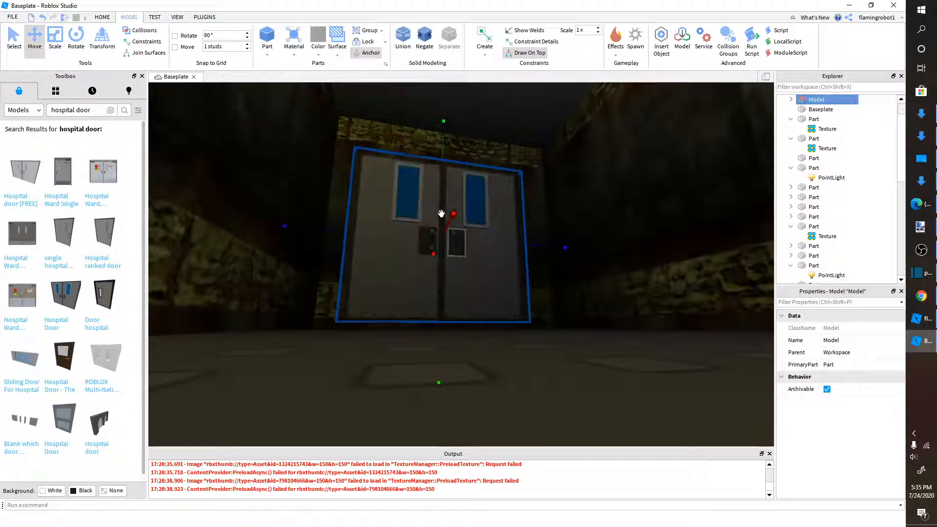
Inspect individual parts of the hospital door model, including a door leaf, a handle plate and a part containing a mesh.
right_drag(442, 218, 472, 226)
alt+click(506, 251)
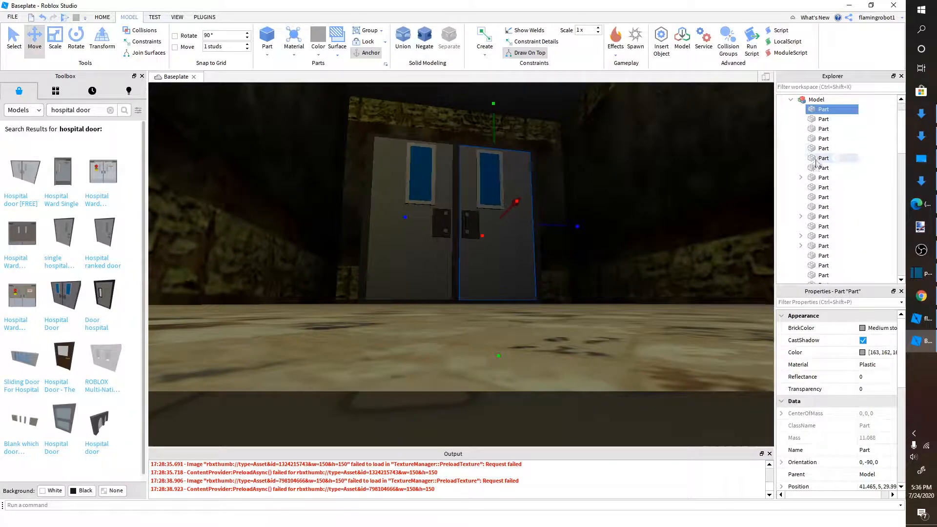
click(453, 232)
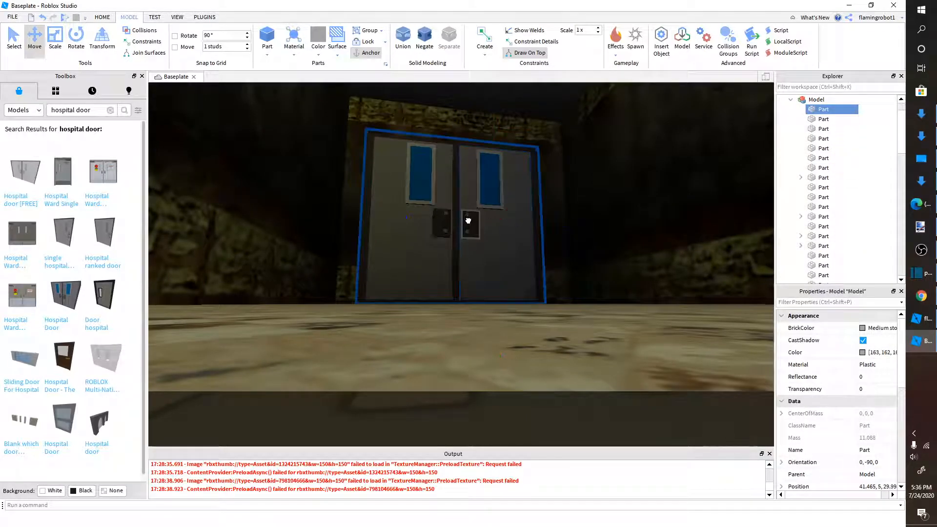
alt+click(471, 222)
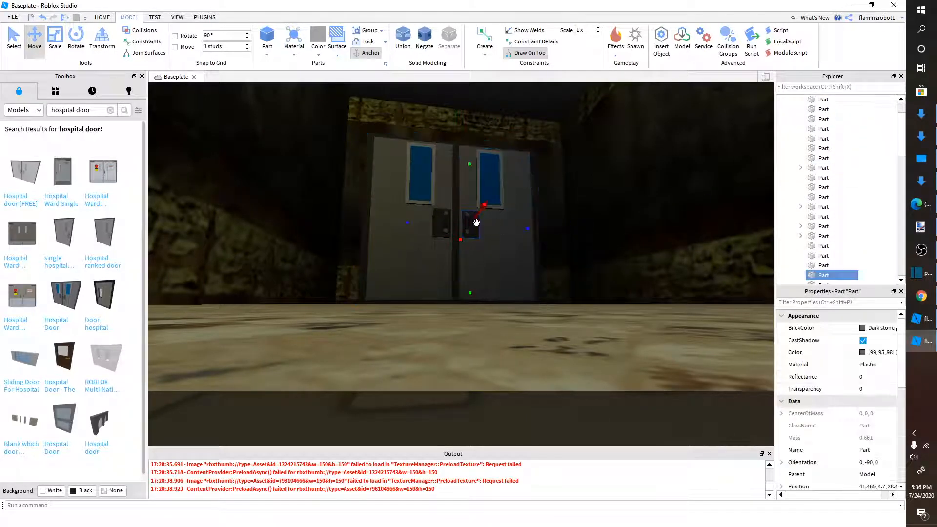
scroll(822, 239, down, 1)
click(796, 208)
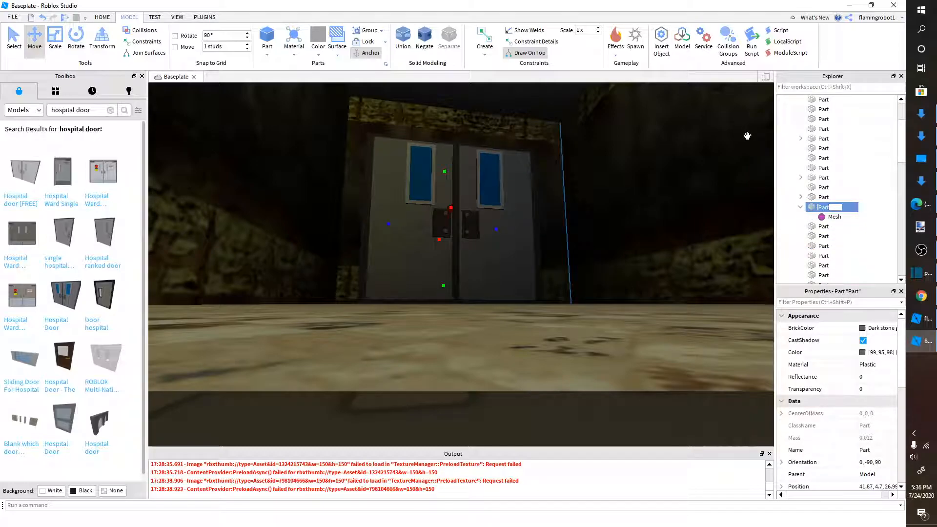
right_drag(676, 198, 677, 198)
key(s)
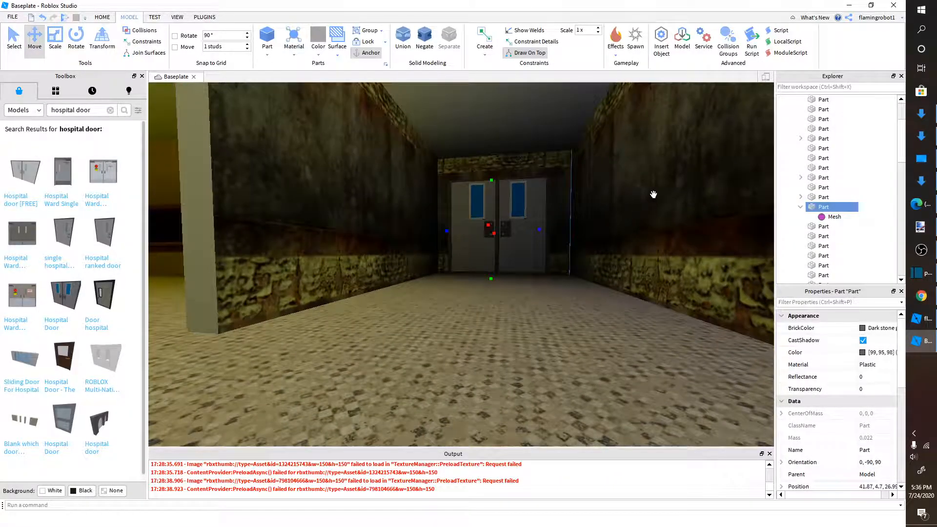
Select the neon ceiling light at X -63.5 in the corridor and insert a Script into it.
right_drag(414, 230, 414, 234)
click(430, 247)
right_drag(491, 283, 491, 283)
key(s)
key(d)
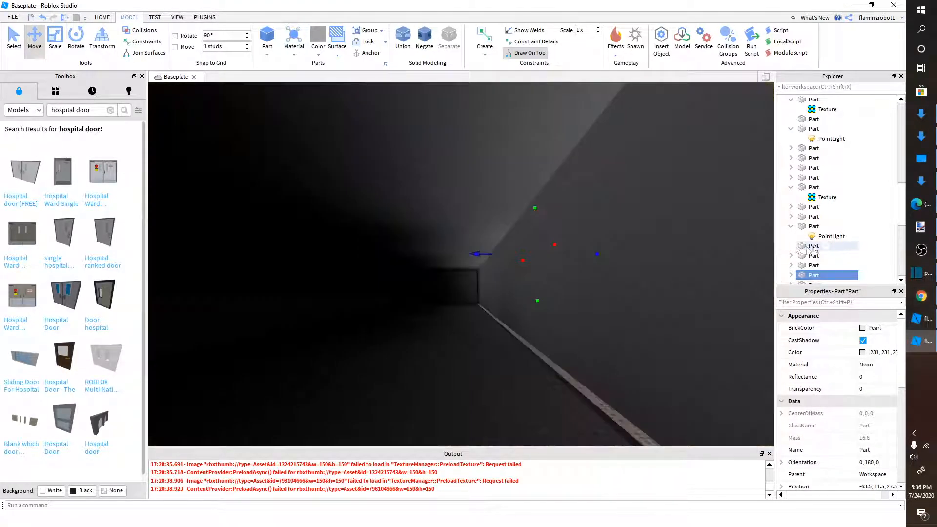
scroll(812, 247, down, 1)
key(d)
right_drag(594, 306, 566, 303)
key(w)
key(a)
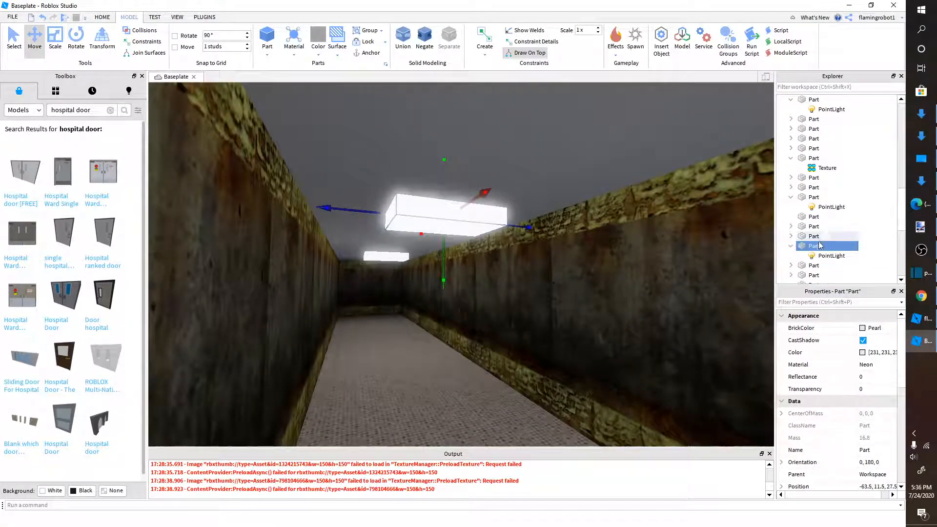
click(825, 245)
click(816, 278)
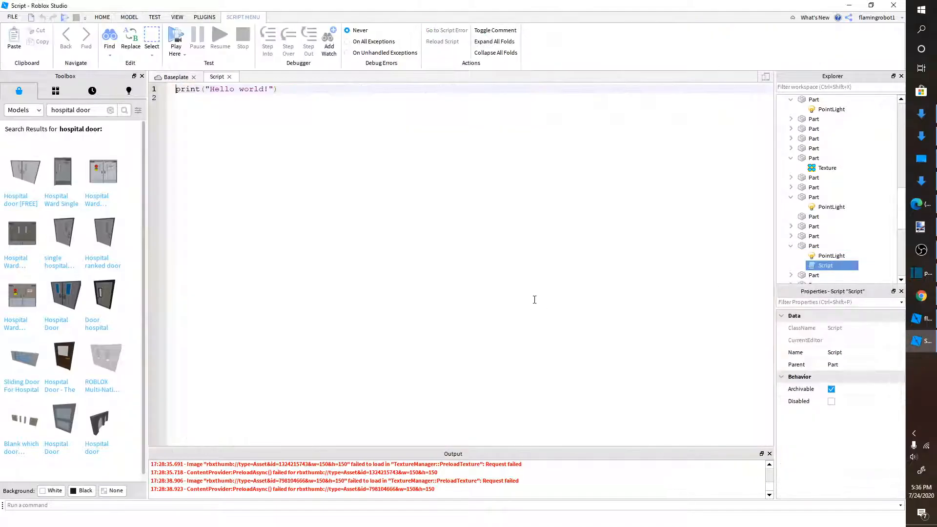
Replace the script's default code with a "while true do" loop that starts with wait(3).
text(script.)
key(BackSpace)
key(ctrl+a)
text(while t)
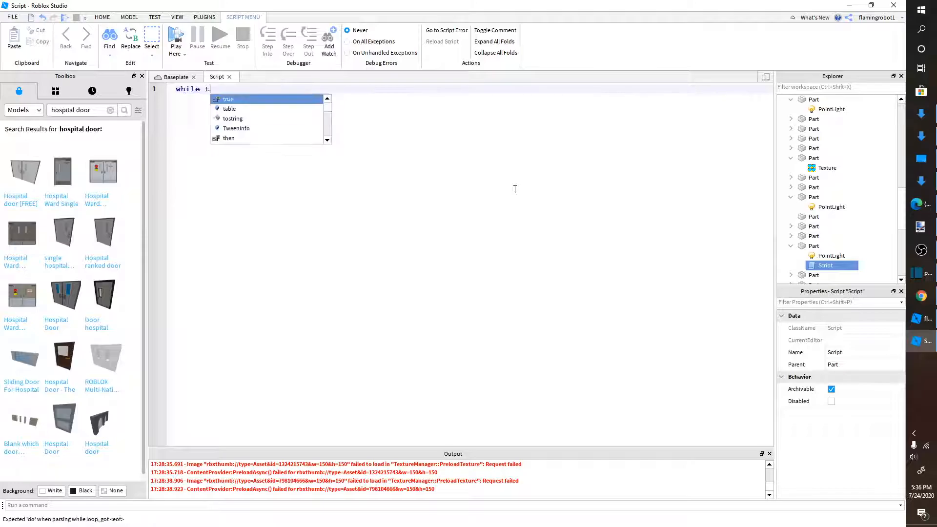
text(rue do)
key(Return)
text(wait(3))
key(Return)
text(script.Parent)
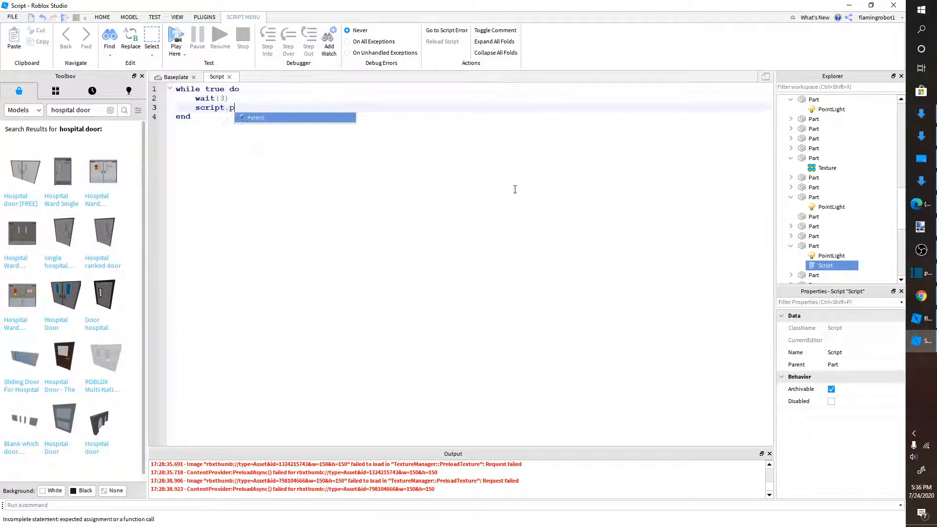
key(BackSpace)
key(BackSpace)
Add a nested "for i = 1, 100 do" loop containing wait(.1) below wait(3).
text(for i)
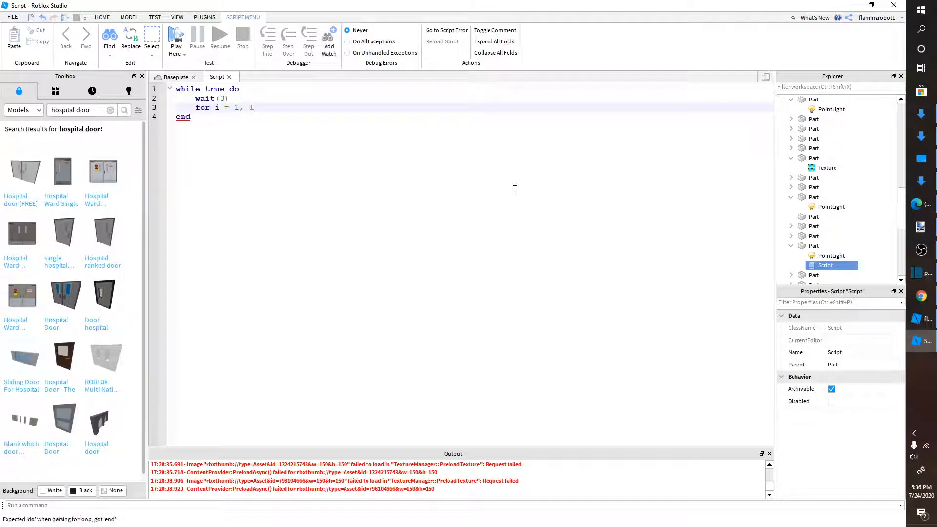
text(= 1, 100 do)
key(Return)
text(wait())
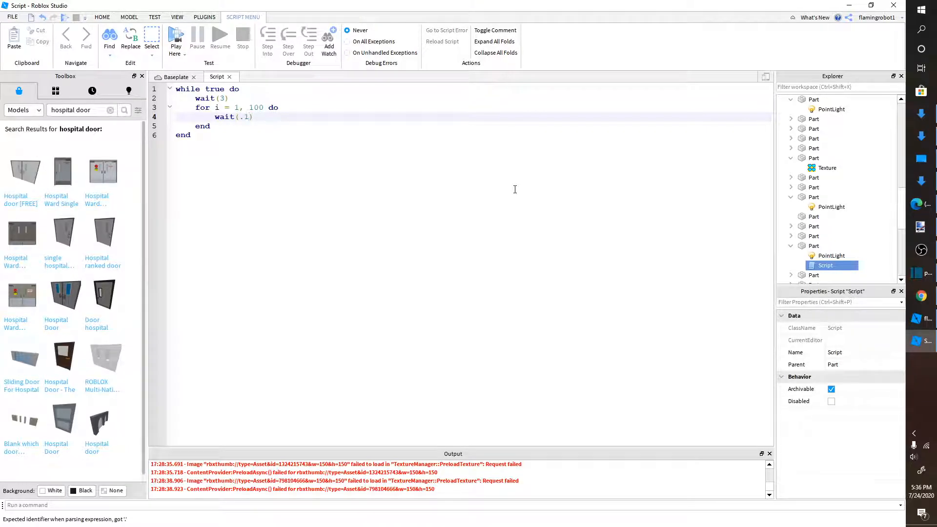
Add the line "script.Parent.PointLight.Range = script.Parent.PointLight.Range - .1" inside the for loop.
key(Return)
text(script.Parent.po)
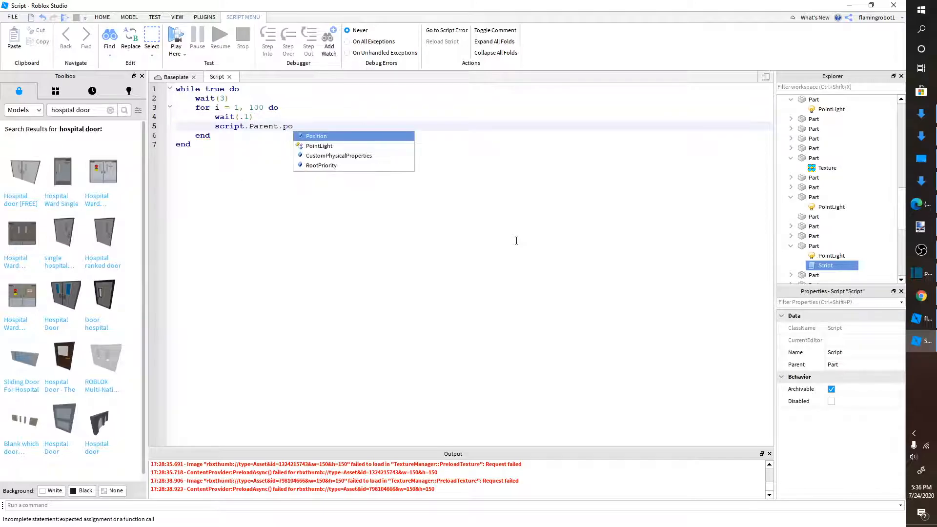
text(i)
key(Tab)
text(.Pa)
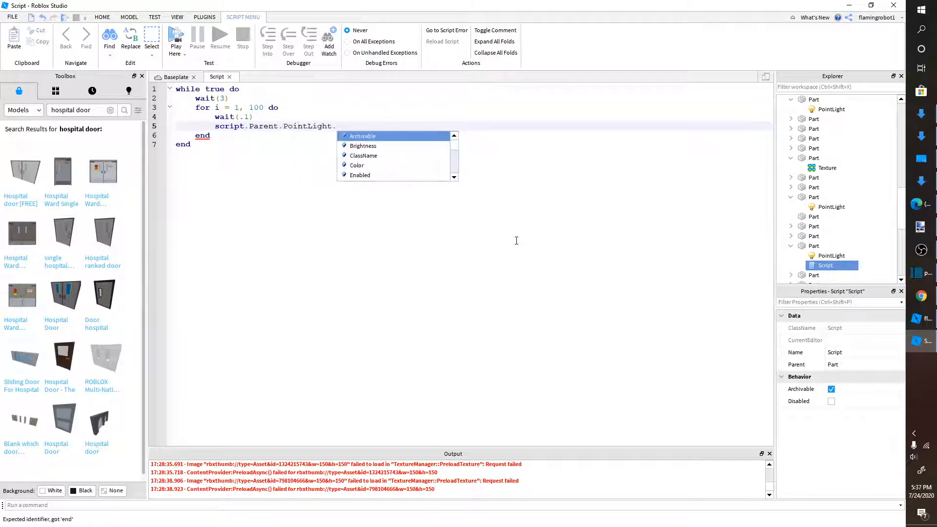
text(ra)
key(Tab)
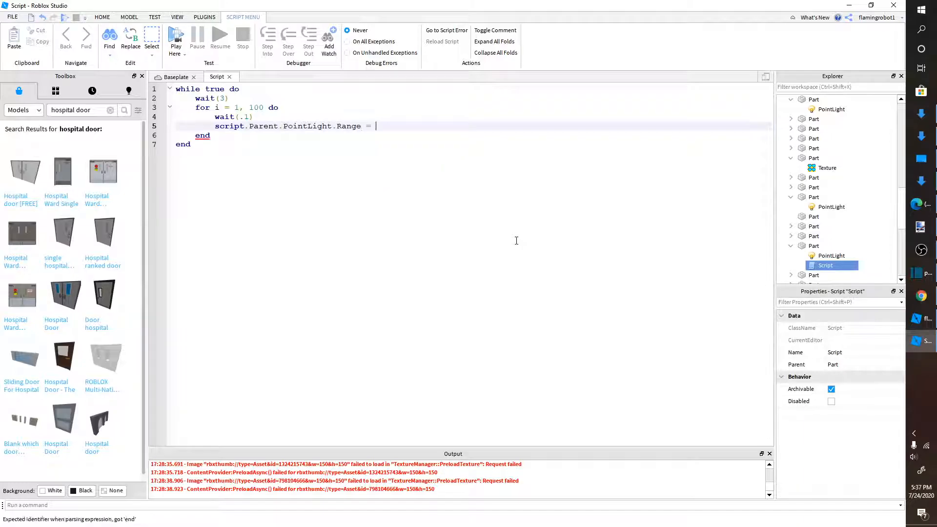
text(= script.Parent.poi)
key(Tab)
text(.Par)
key(Tab)
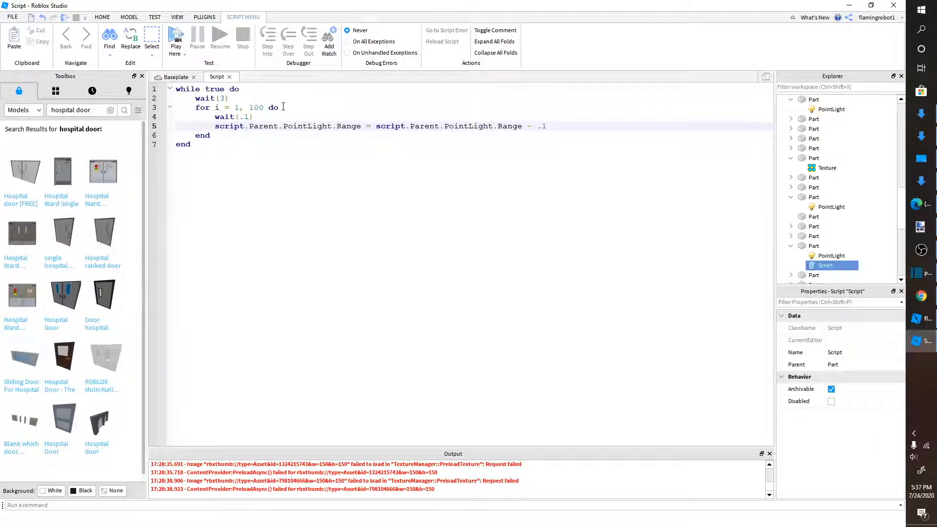
Copy the complete for loop and paste it directly below the original, inside the while loop.
drag(210, 135, 199, 111)
key(ctrl+c)
click(237, 135)
key(Return)
key(ctrl+v)
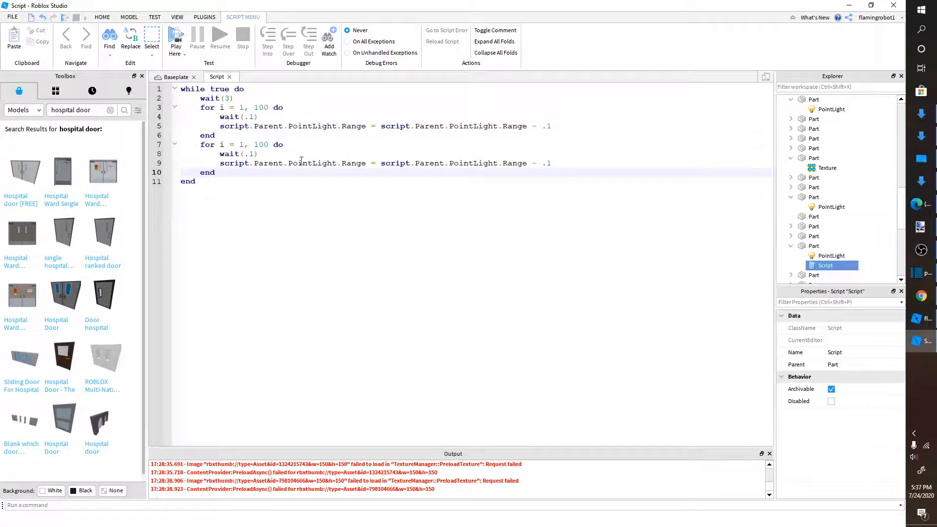
Insert the line wait(.15) between the two for loops.
drag(222, 139, 224, 151)
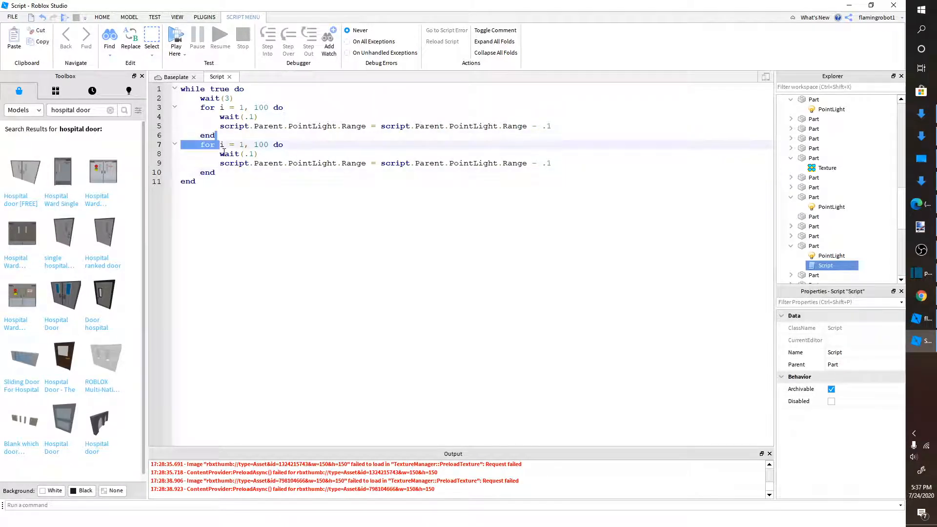
key(Up)
key(Return)
text(wait(.3))
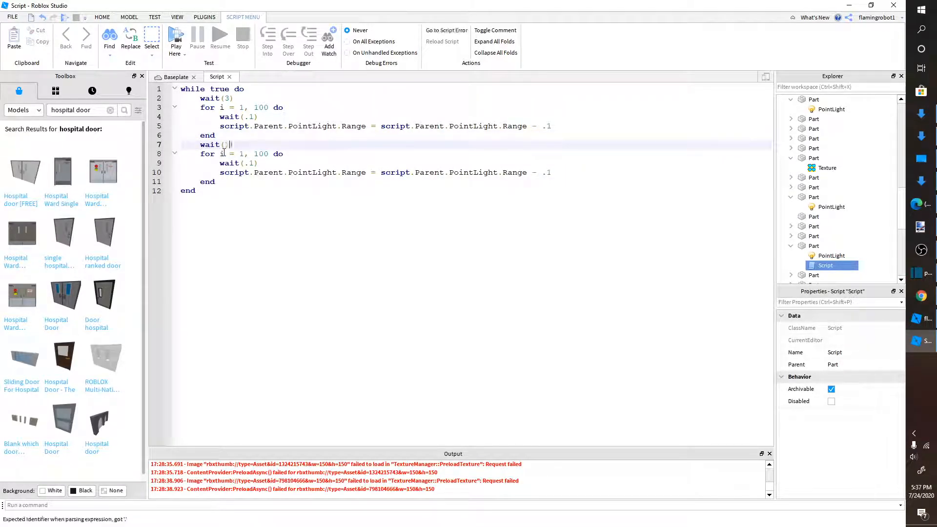
key(BackSpace)
text(15)
Change the second loop's range calculation to end in + .1.
click(553, 171)
key(BackSpace)
key(BackSpace)
key(BackSpace)
text(+ .1)
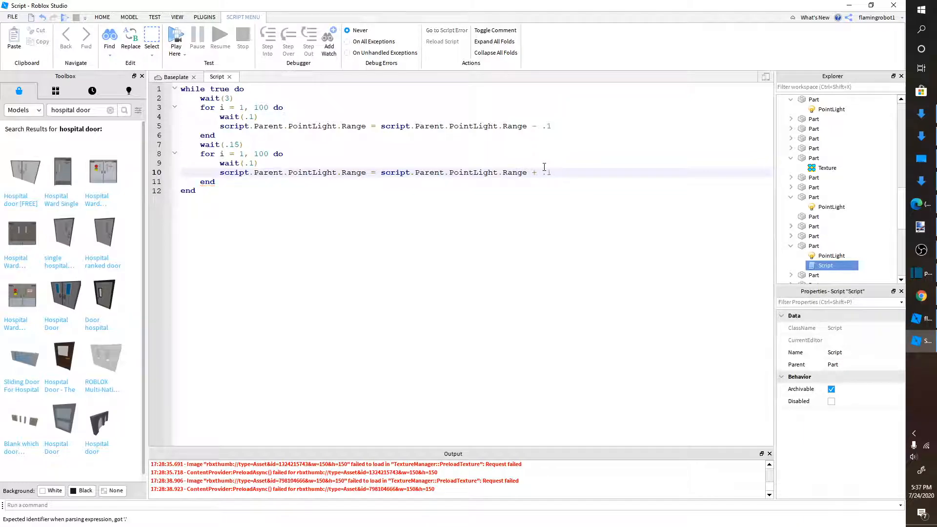
Add wait(4) after the second for loop, before the while loop's end.
click(231, 183)
key(Return)
text(wait())
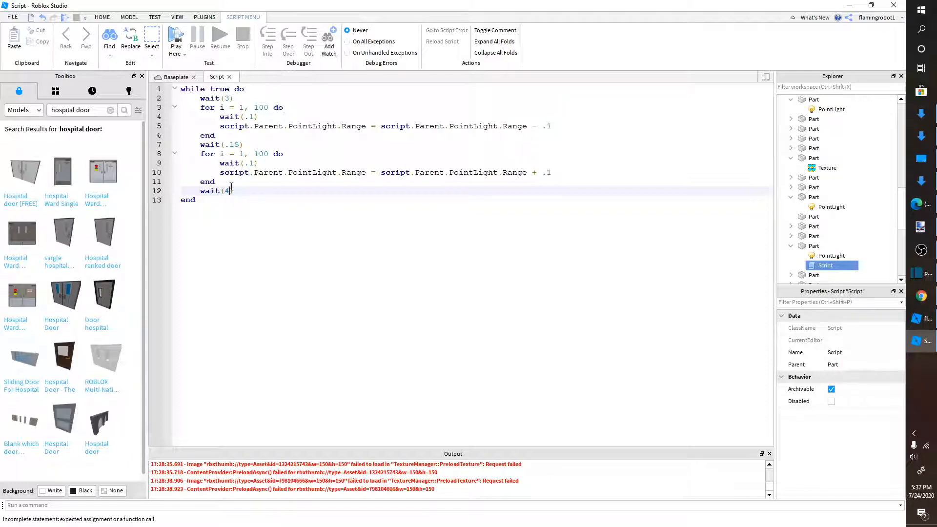
double_click(227, 98)
click(228, 189)
Playtest the corridor to check how the scripted ceiling lights behave, and stop the test.
click(161, 76)
right_drag(375, 229, 375, 229)
scroll(375, 229, up, 3)
scroll(375, 229, down, 4)
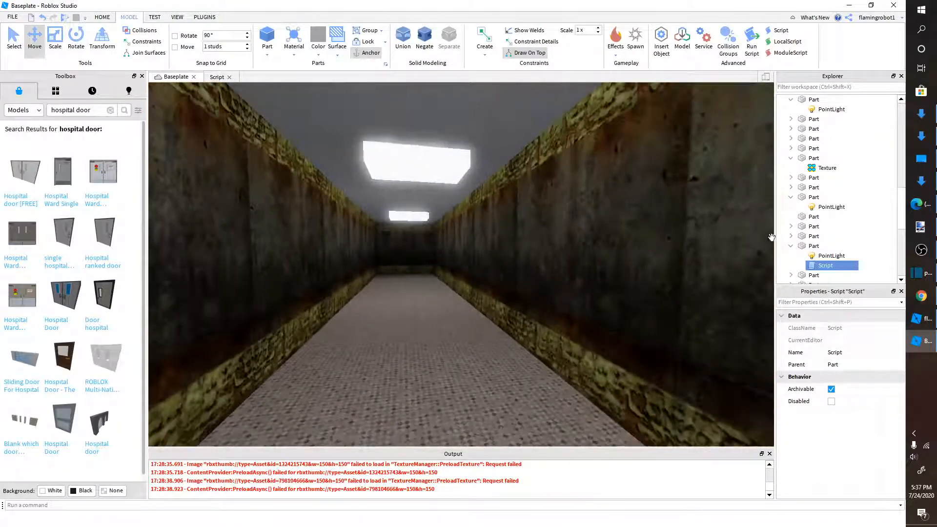
key(s)
click(814, 245)
right_drag(493, 227, 492, 227)
key(s)
key(a)
right_drag(408, 212, 408, 211)
scroll(408, 211, up, 5)
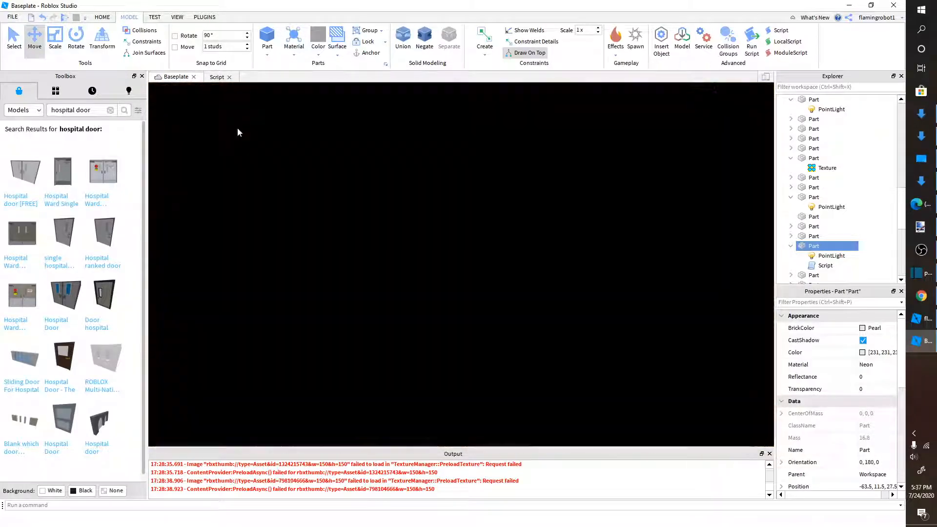
click(154, 17)
click(103, 18)
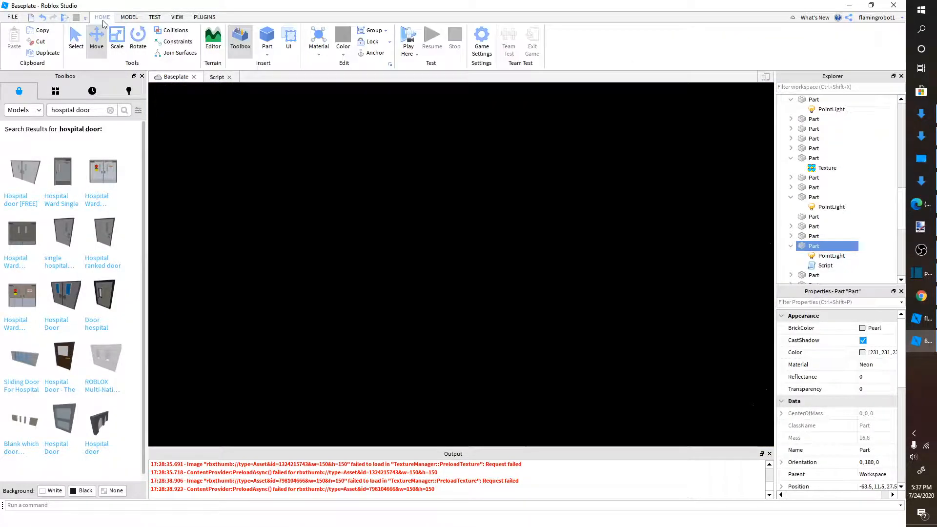
click(411, 48)
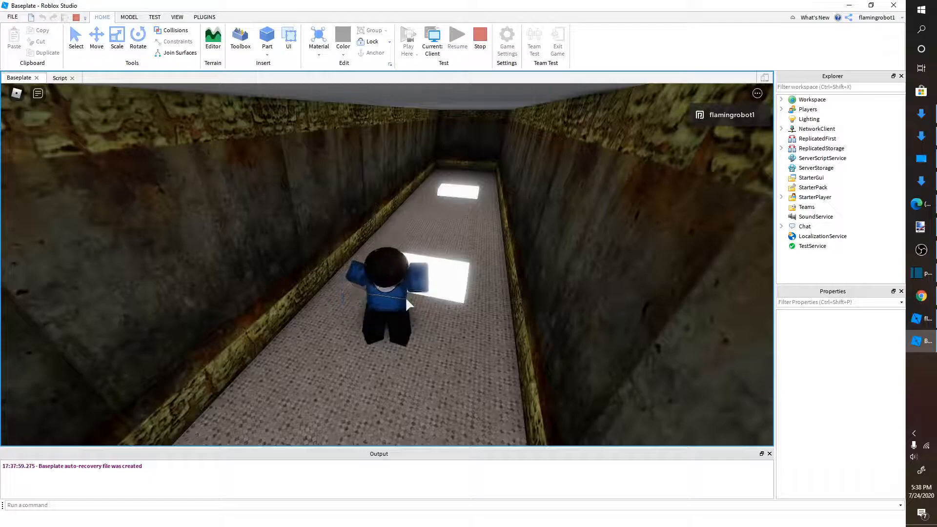
click(480, 38)
Select all parts of the corridor map and anchor them.
scroll(456, 216, down, 10)
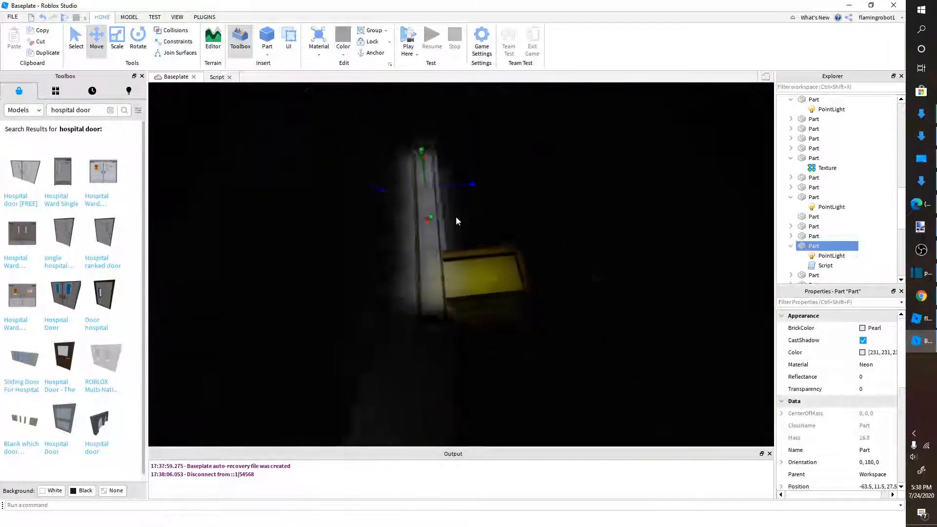
drag(540, 360, 374, 197)
scroll(839, 391, down, 5)
click(863, 365)
click(636, 345)
Playtest the corridor again to check that the anchored ceiling lights stay in place, and stop the test.
scroll(620, 335, up, 4)
right_drag(620, 336, 620, 337)
scroll(620, 335, up, 5)
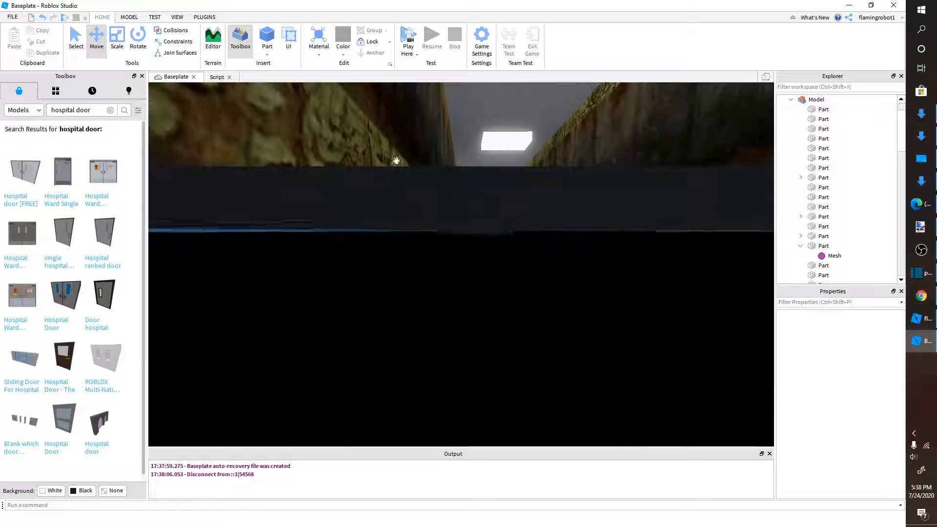
click(409, 36)
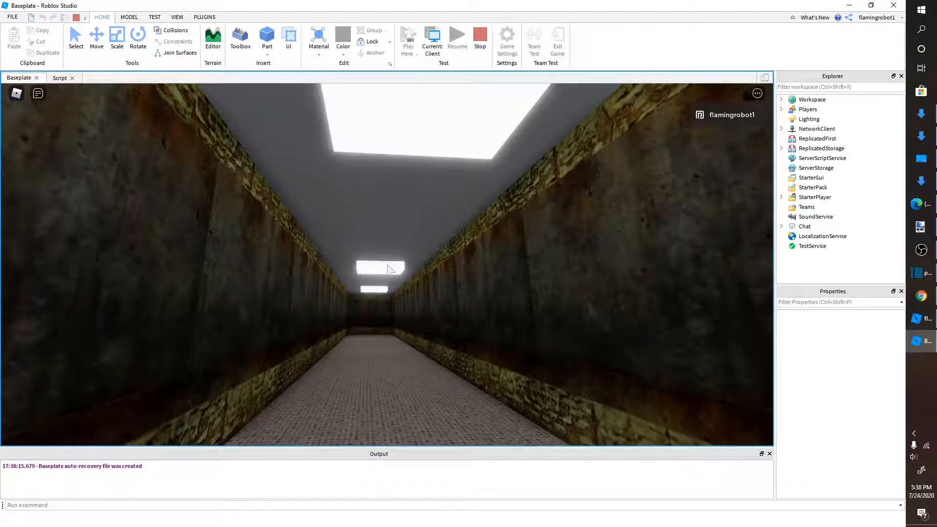
click(479, 36)
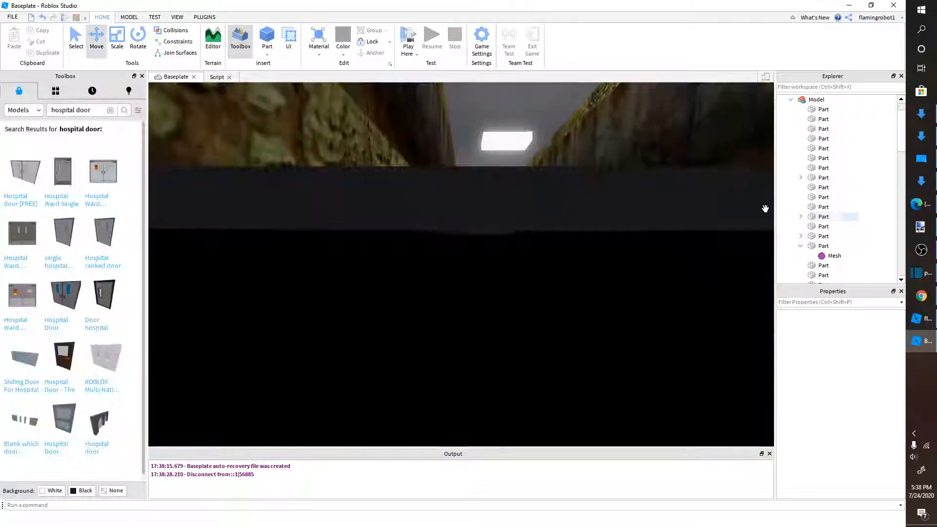
In the light's script, insert script.Parent.Material = Enum.Material.Plastic directly after wait(3).
click(216, 77)
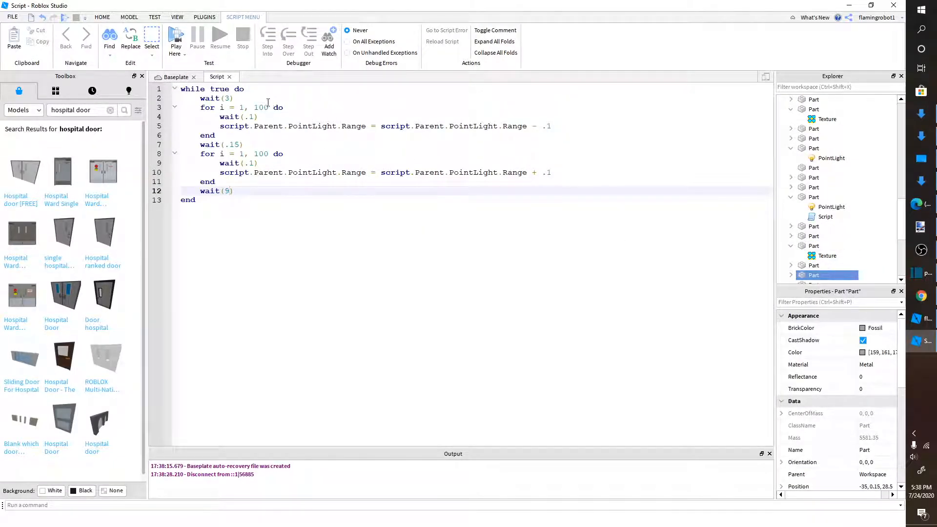
click(300, 102)
key(Return)
text(script.Parent.Material = Enum.Material.Plastic)
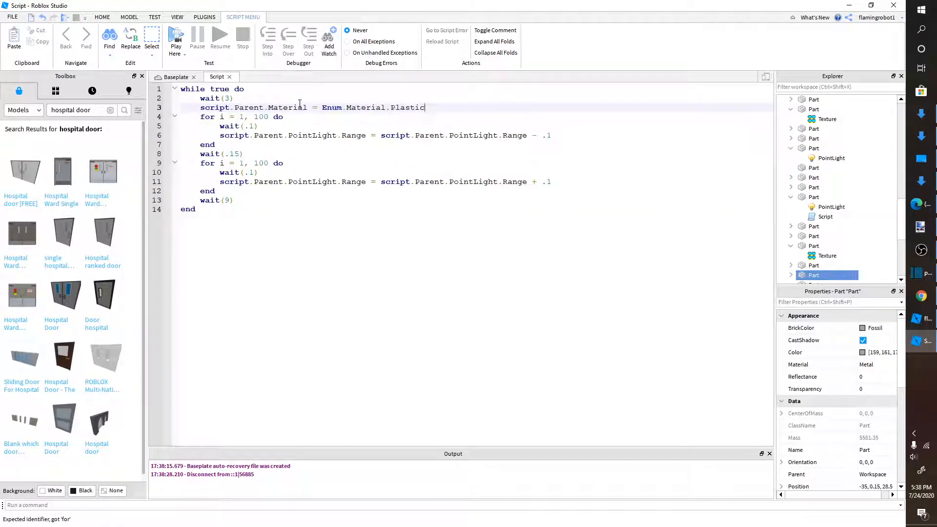
Copy script.Parent.Material onto a new line below wait(.15) and start retyping its property name.
drag(434, 110, 285, 181)
click(308, 107)
drag(308, 109, 200, 108)
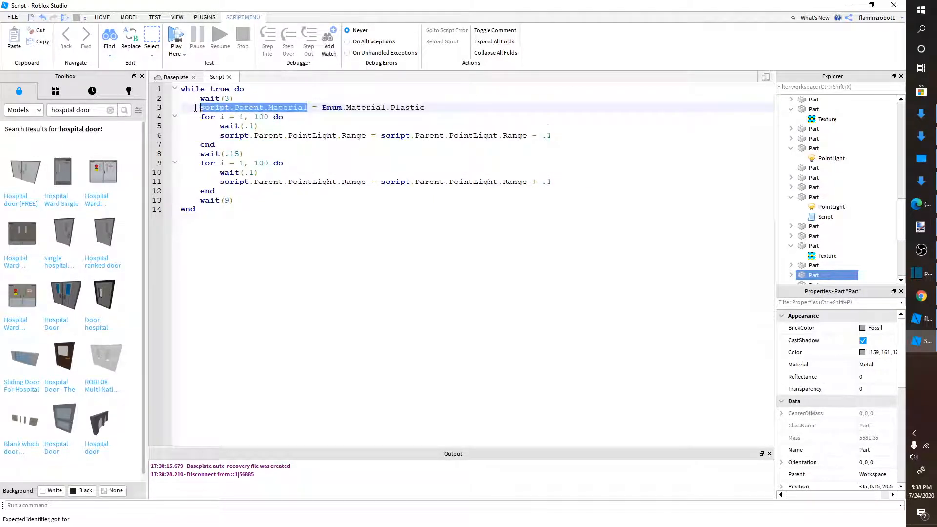
key(ctrl+c)
click(261, 154)
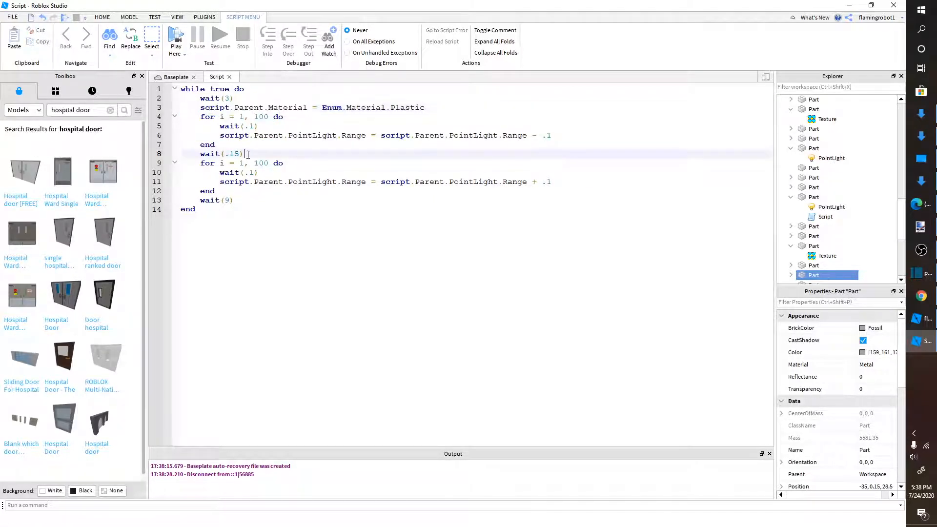
key(Return)
key(ctrl+v)
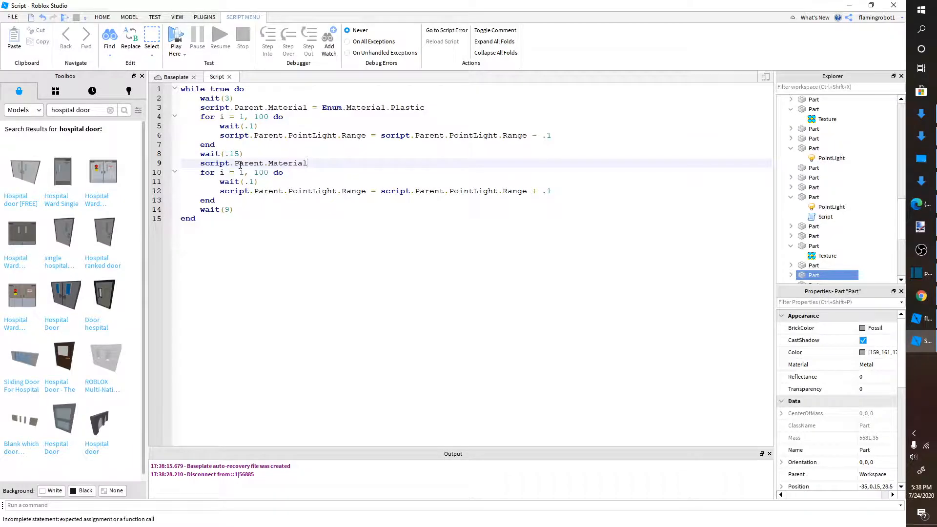
double_click(285, 161)
text(me)
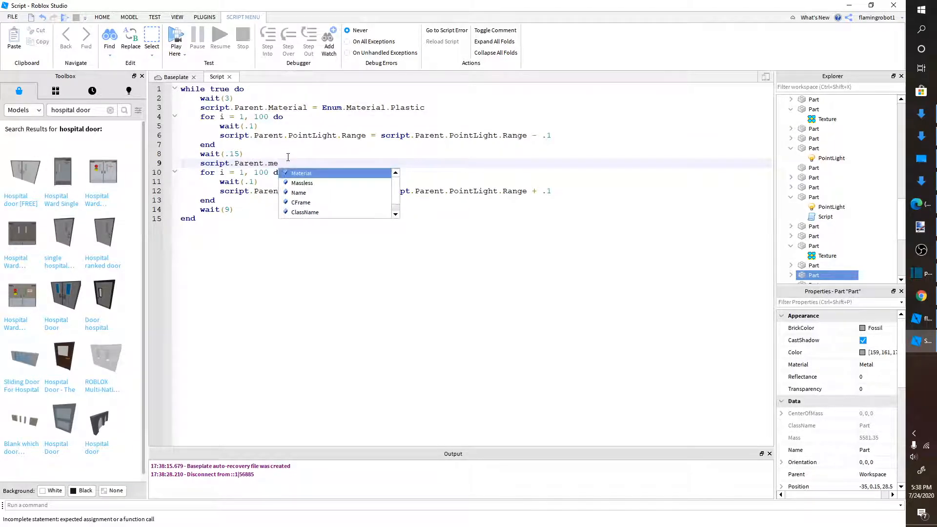
key(BackSpace)
key(BackSpace)
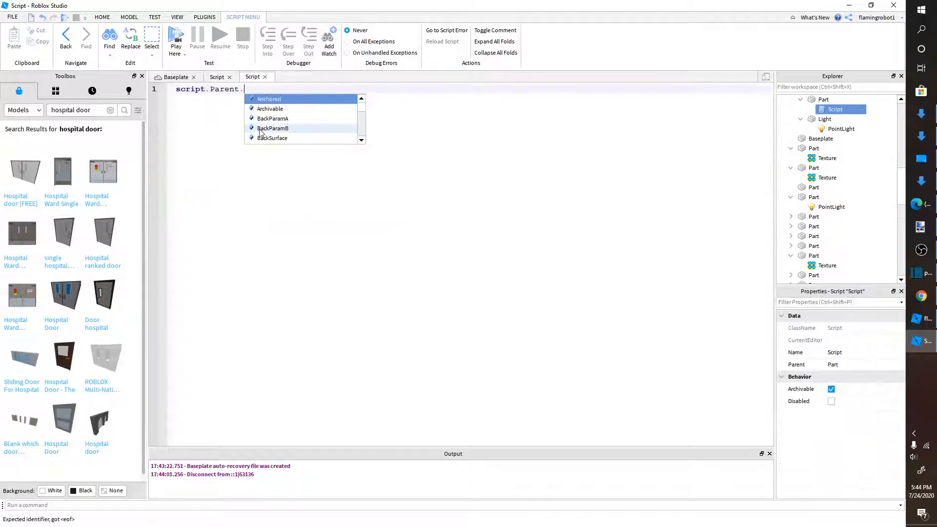
text(opParamA)
key(BackSpace)
key(BackSpace)
key(BackSpace)
key(BackSpace)
key(BackSpace)
key(BackSpace)
key(BackSpace)
key(BackSpace)
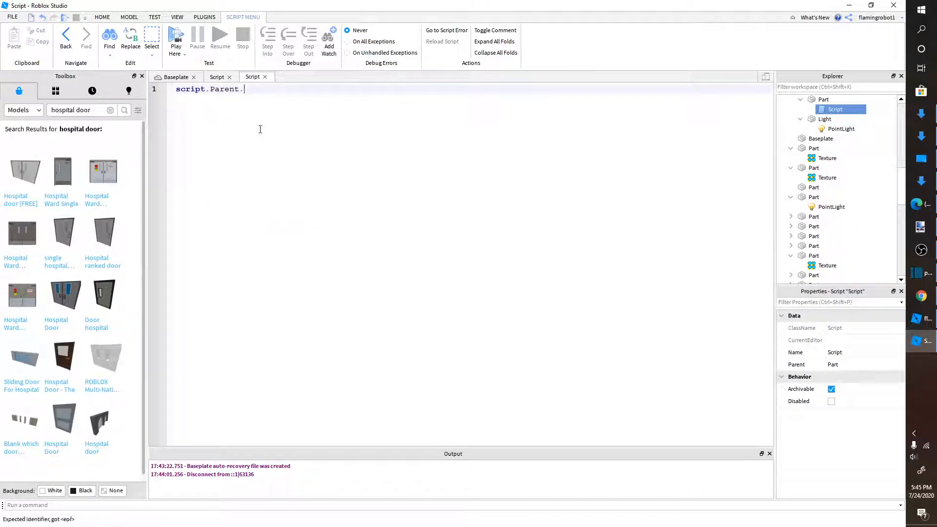
In the invisible part's script, connect script.Parent.Touched to a function(hit) block.
text(touc)
key(Tab)
text(:Connect(function)
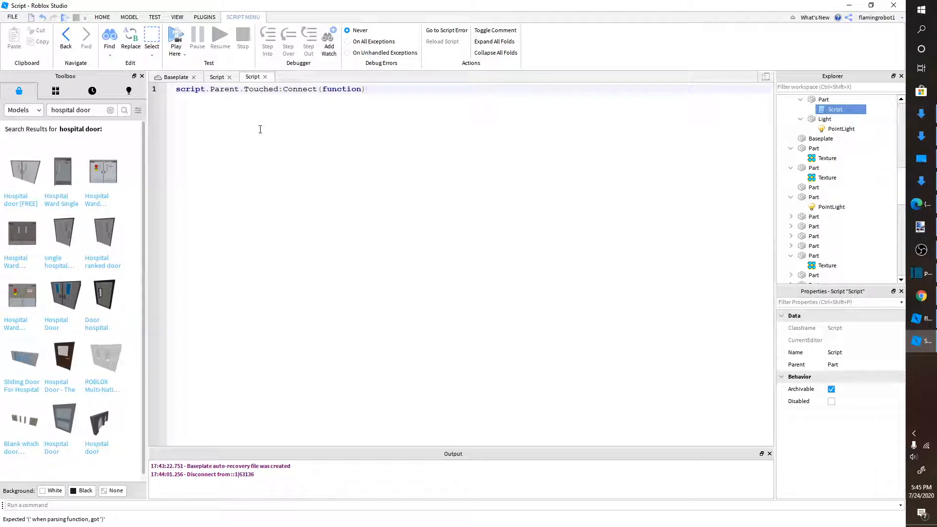
text((hit)
key(Return)
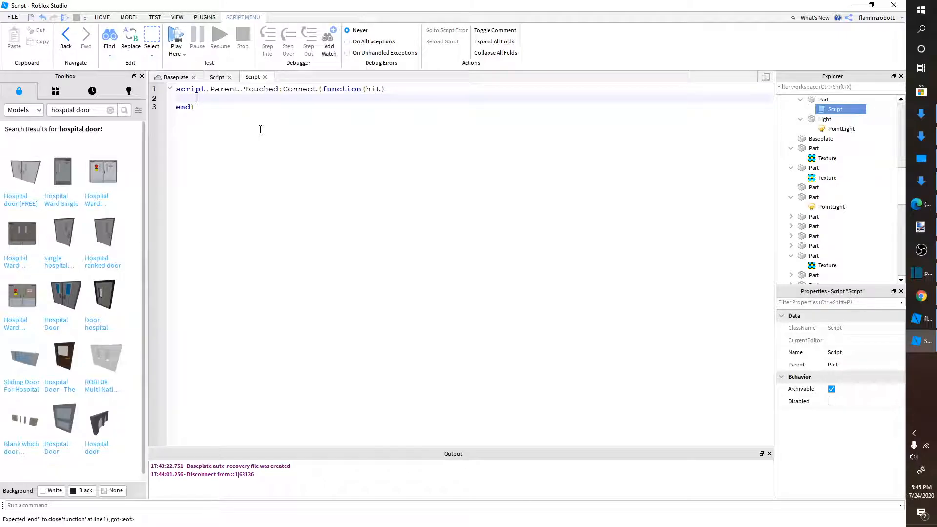
Inside the function, add if hit.Parent.Humanoid ~= nil then, containing script.Parent.Parent.Light.Material = Enum.Material.Plastic.
text(if hit.Parent.Humanoid ~= nil then)
key(Return)
text(script.p)
key(Escape)
text(arent.)
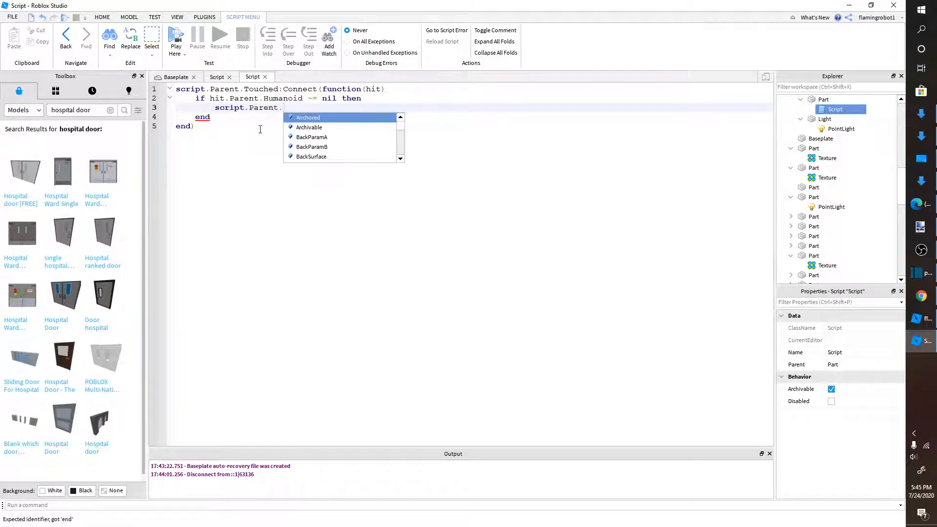
text(Parent.Light.)
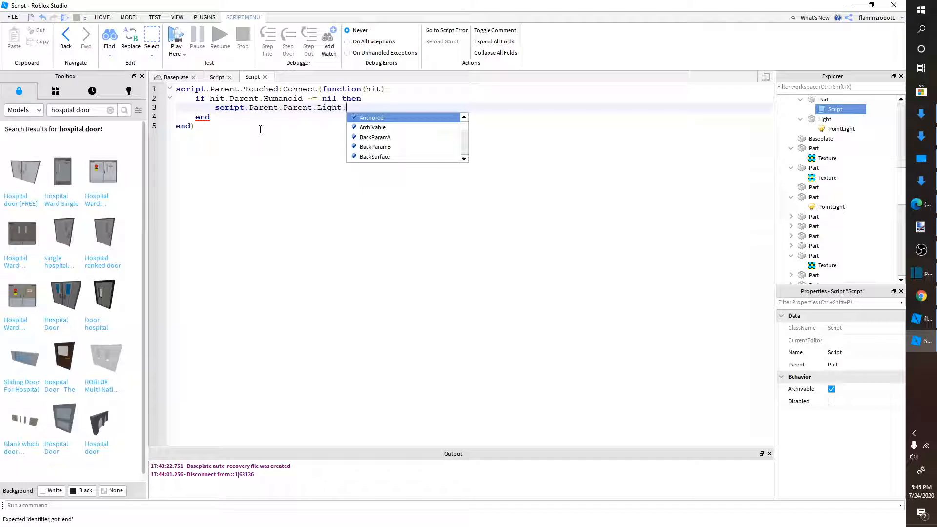
text(Material ==)
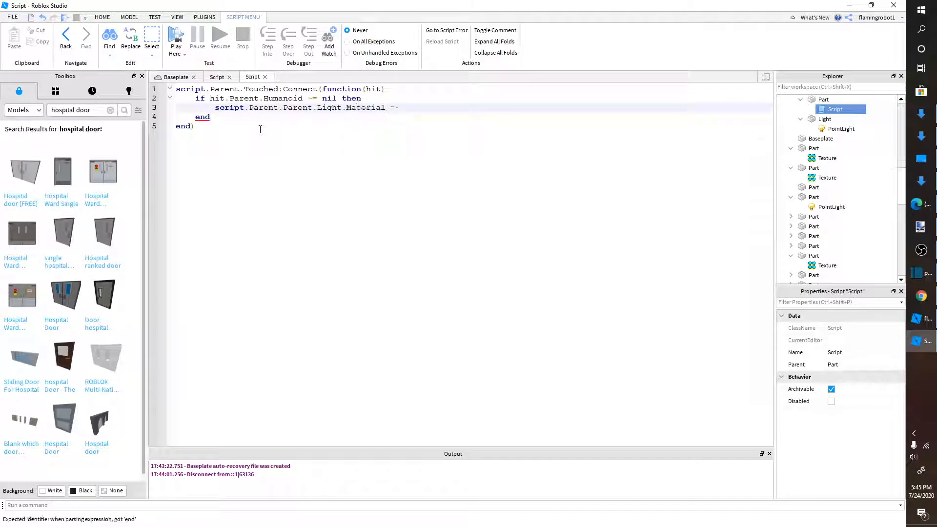
text( Enum.Material.Plastic)
Below the material line, add a line setting script.Parent.Parent.Light.PointLight.Enabled to false.
key(Return)
text(script.Parent.Parent.Light.Position)
key(BackSpace)
key(BackSpace)
key(BackSpace)
key(BackSpace)
key(BackSpace)
text(intLight.Enabled  =false)
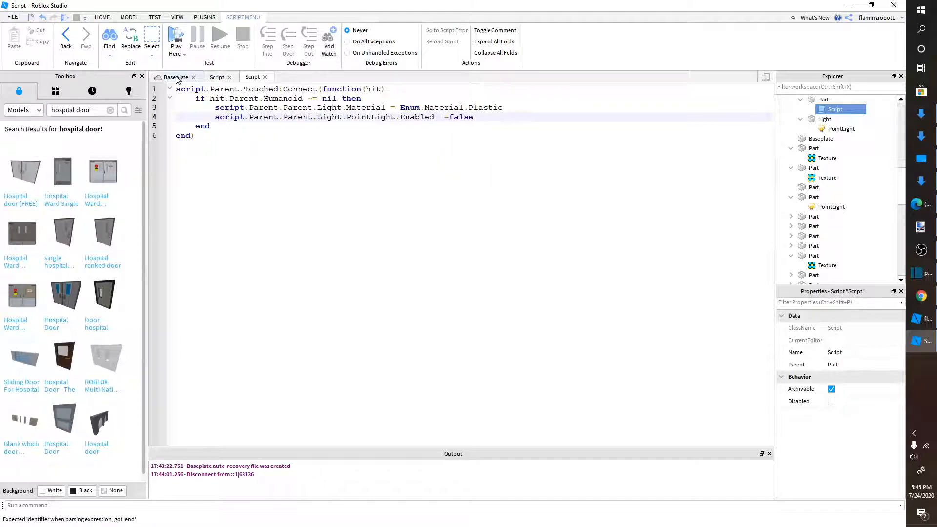
Search the Toolbox audio library for "glass break".
click(23, 110)
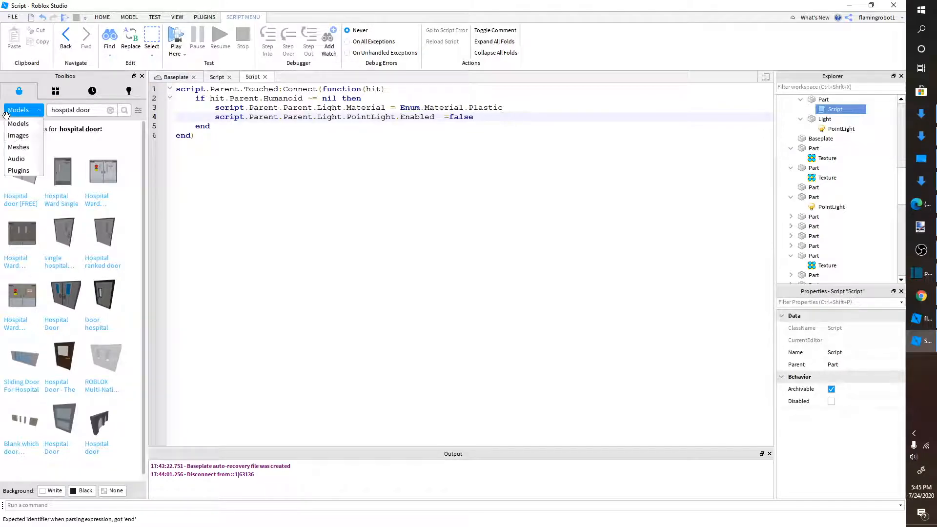
click(16, 157)
click(72, 110)
text(gla)
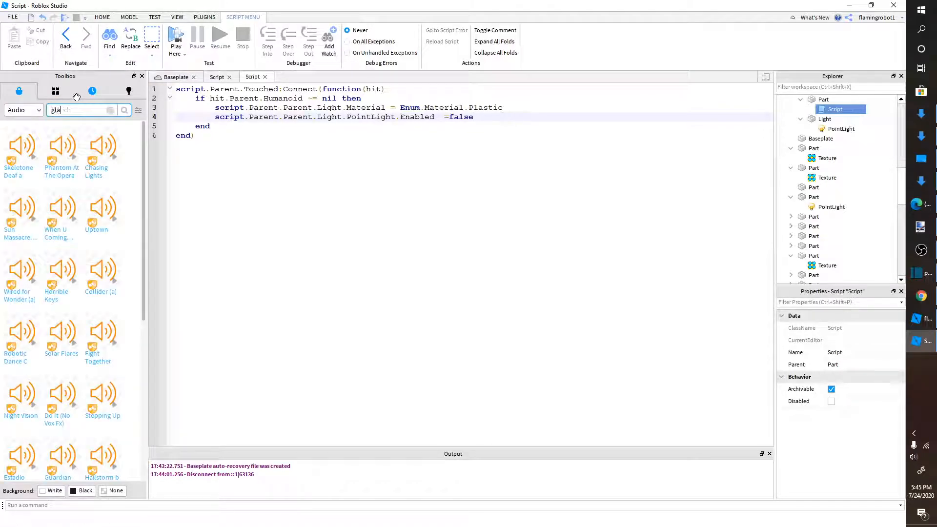
text(ss break)
key(Return)
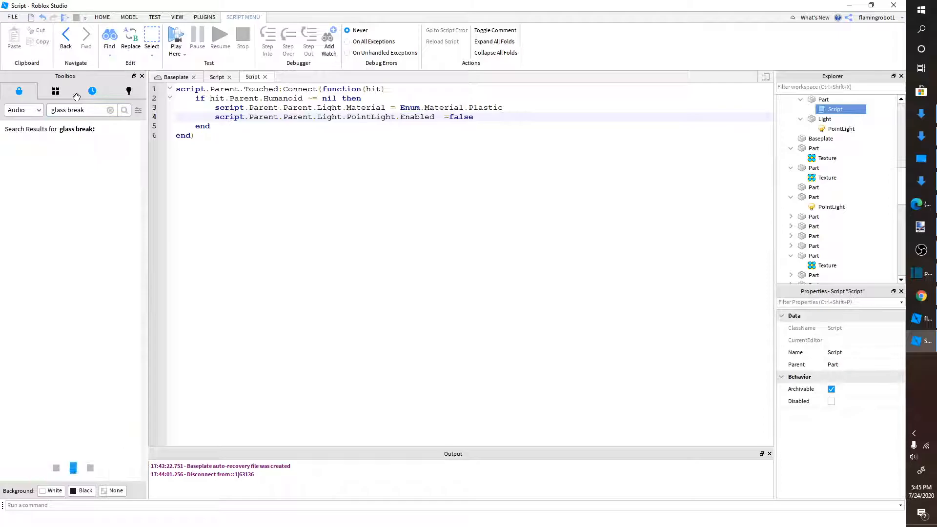
Preview the first three glass break sounds and copy the asset ID of the third, Glass Breaking.
click(33, 186)
click(73, 183)
click(114, 183)
right_click(98, 205)
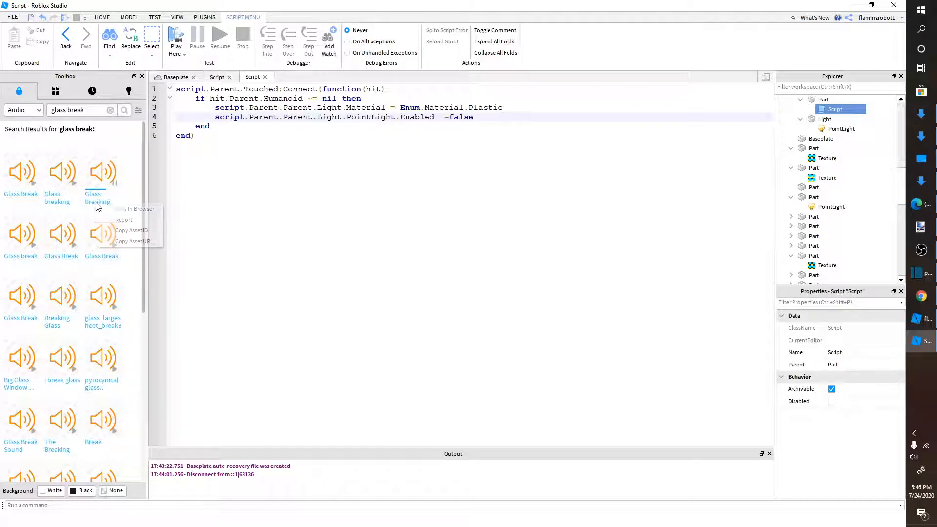
click(134, 231)
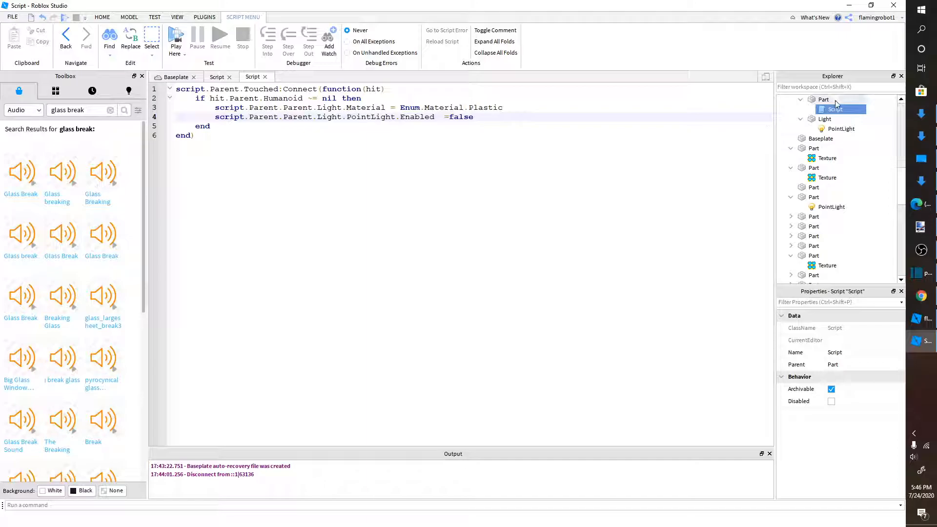
Insert a Sound object into the Part that holds the touch script.
click(834, 100)
text(s)
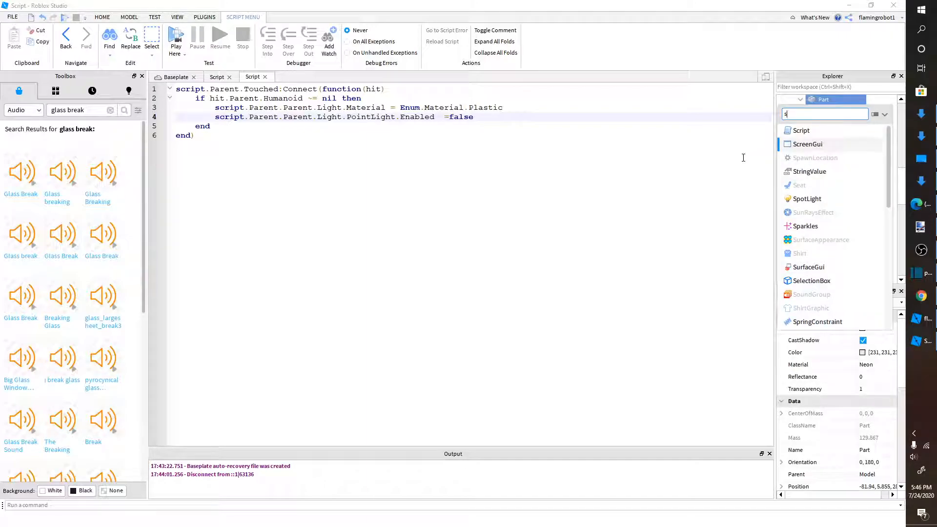
text(ound)
click(805, 146)
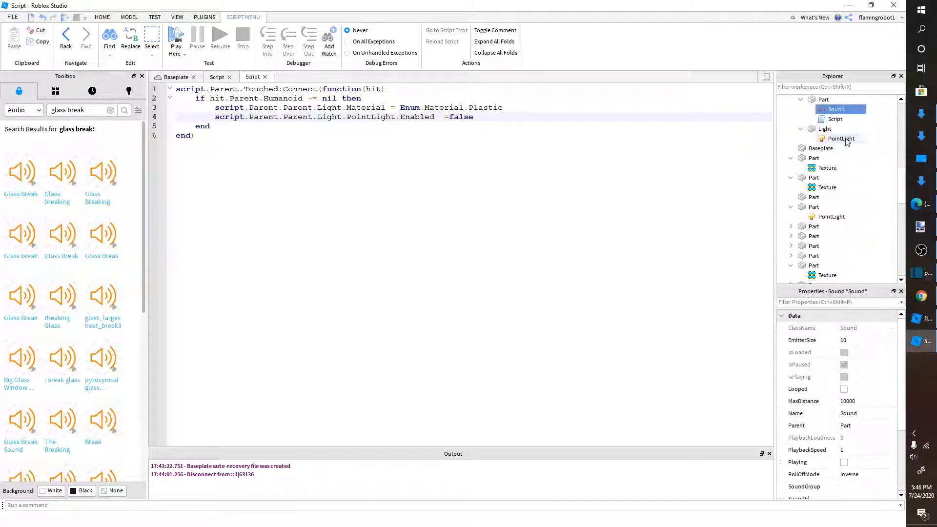
Paste the copied asset ID as the Sound's SoundId and preview the sound.
scroll(872, 415, down, 3)
click(873, 391)
click(861, 401)
key(ctrl+v)
click(842, 414)
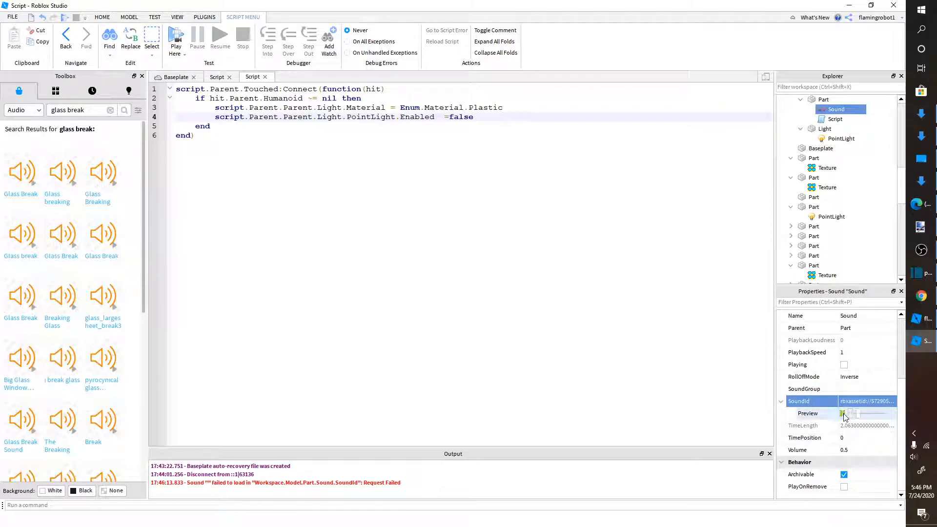
Set the Sound's volume to 10 and preview it again.
click(857, 449)
text(10000000)
key(Return)
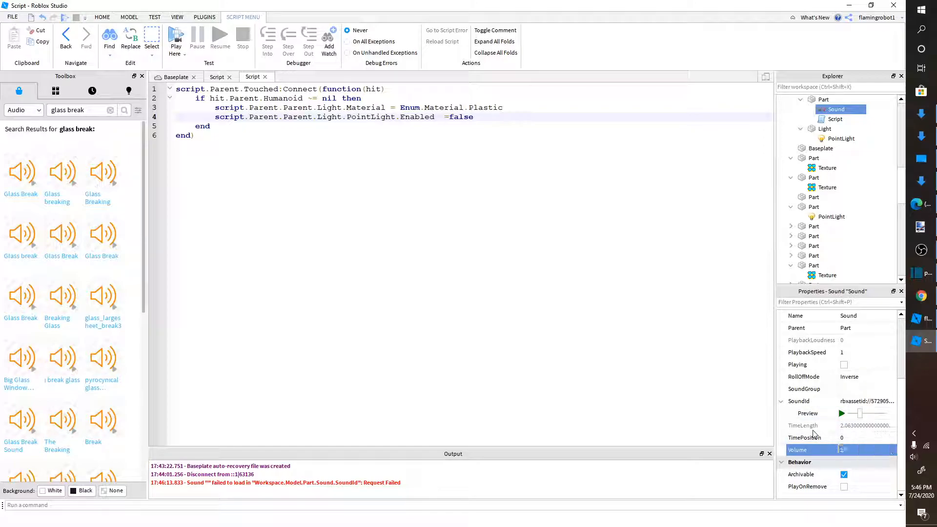
click(842, 414)
Correct the spacing around the equals sign in the script's PointLight.Enabled = false line.
click(439, 117)
key(BackSpace)
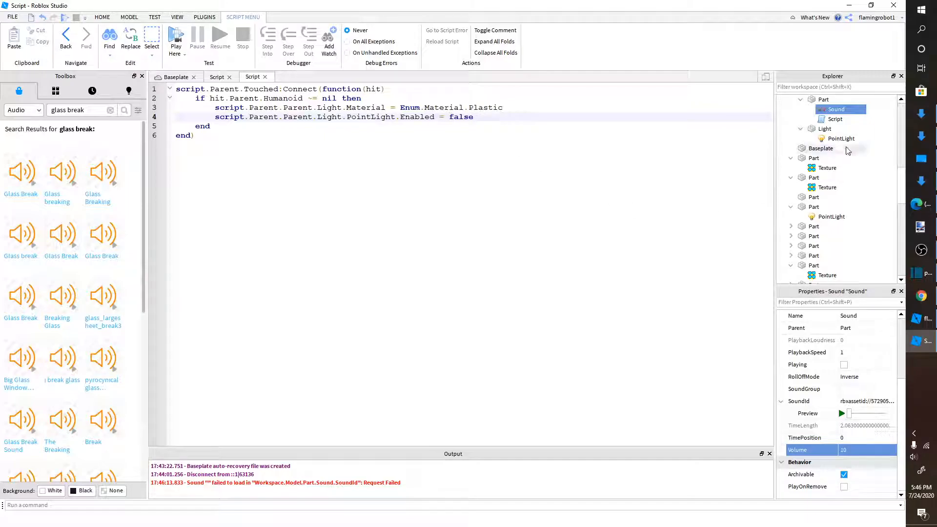
Rename the Sound object as Break.
right_click(851, 109)
click(840, 168)
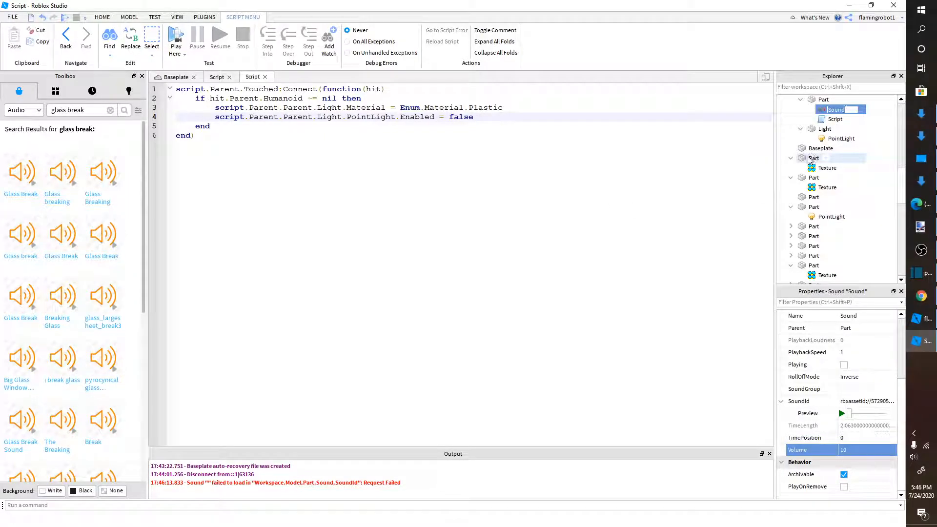
text(Break)
key(Return)
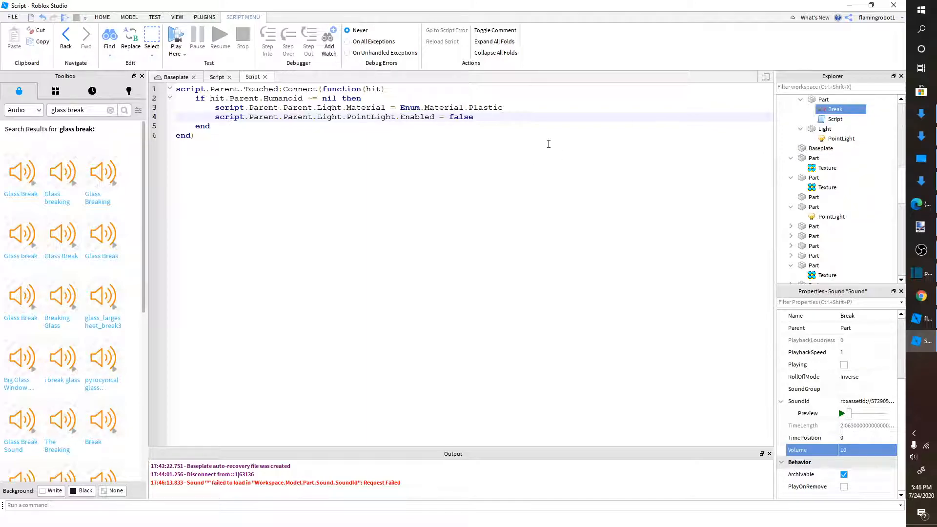